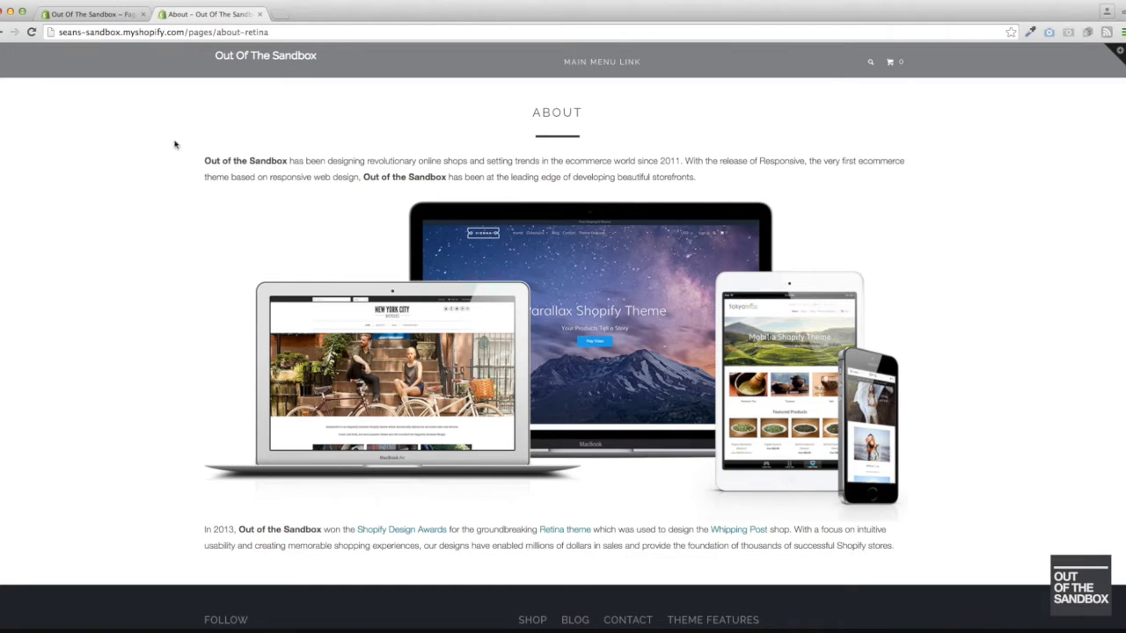
# - Switch to the About page's admin editor and review the available page templates
pyautogui.click(107, 13)
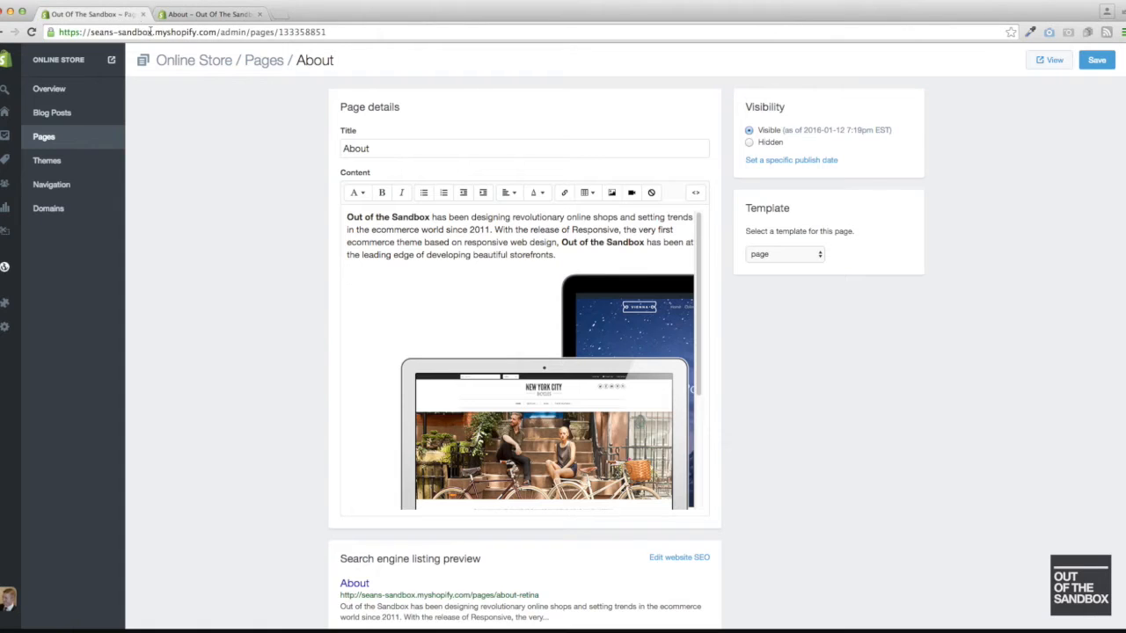
pyautogui.click(782, 255)
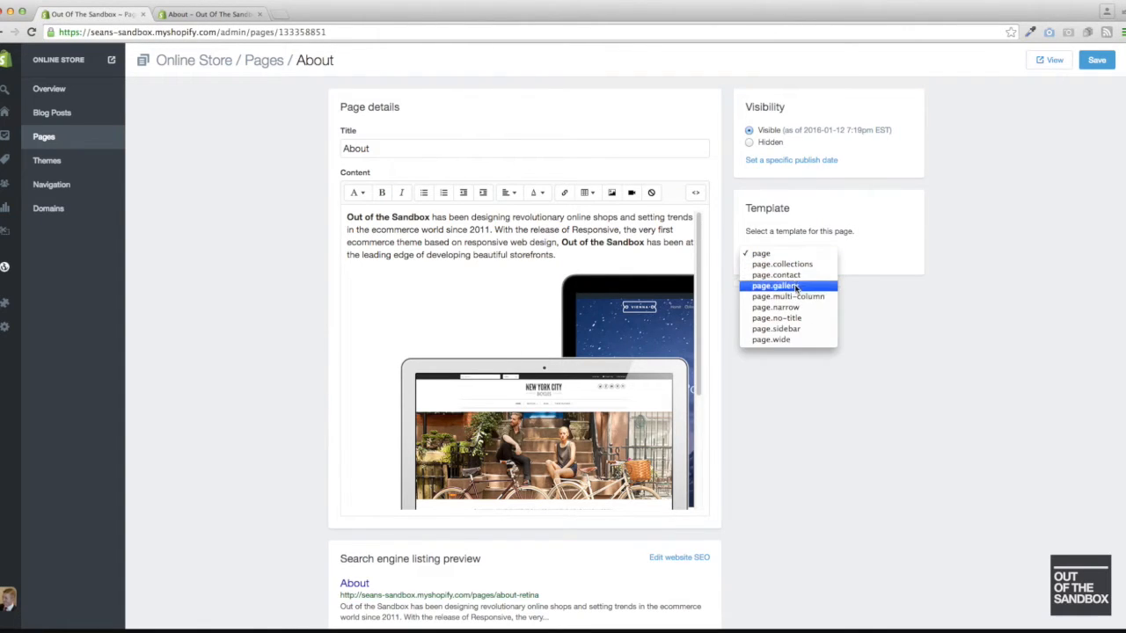
pyautogui.click(988, 211)
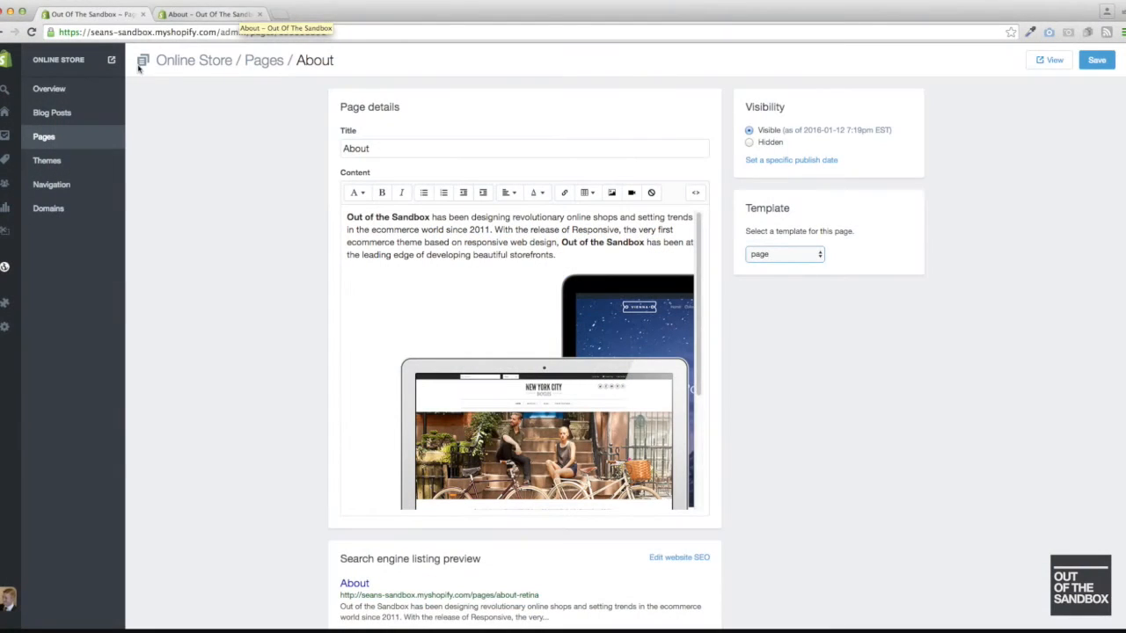
# - Open the online store's Themes page and look through the installed themes
pyautogui.click(55, 165)
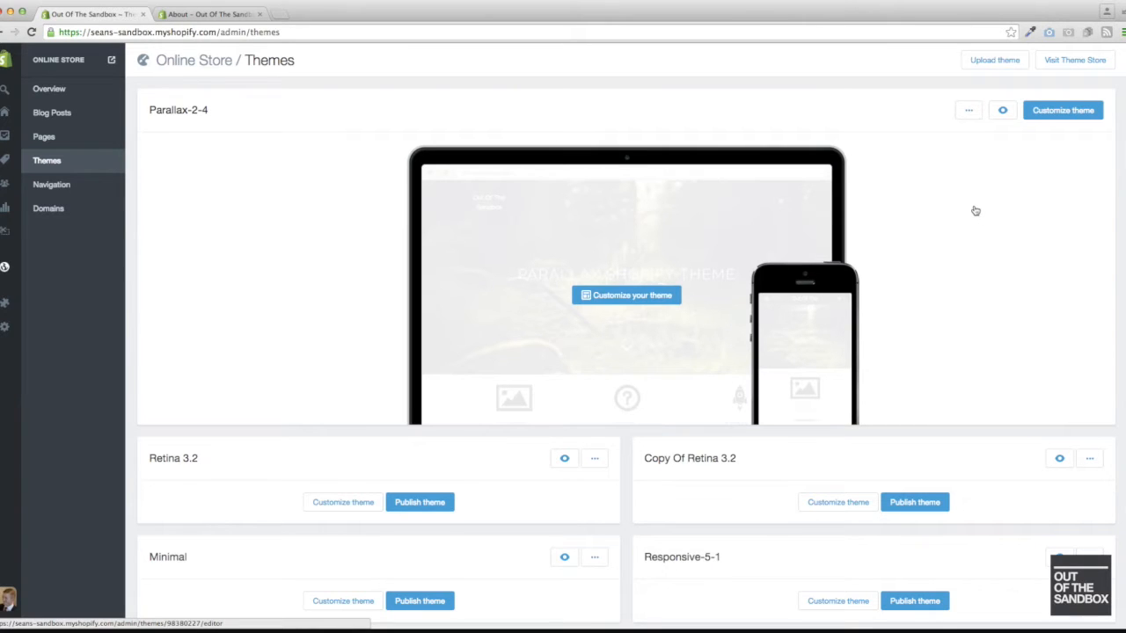
pyautogui.scroll(-2, 978, 212)
pyautogui.scroll(2, 976, 211)
pyautogui.scroll(-4, 975, 211)
pyautogui.scroll(-1, 975, 211)
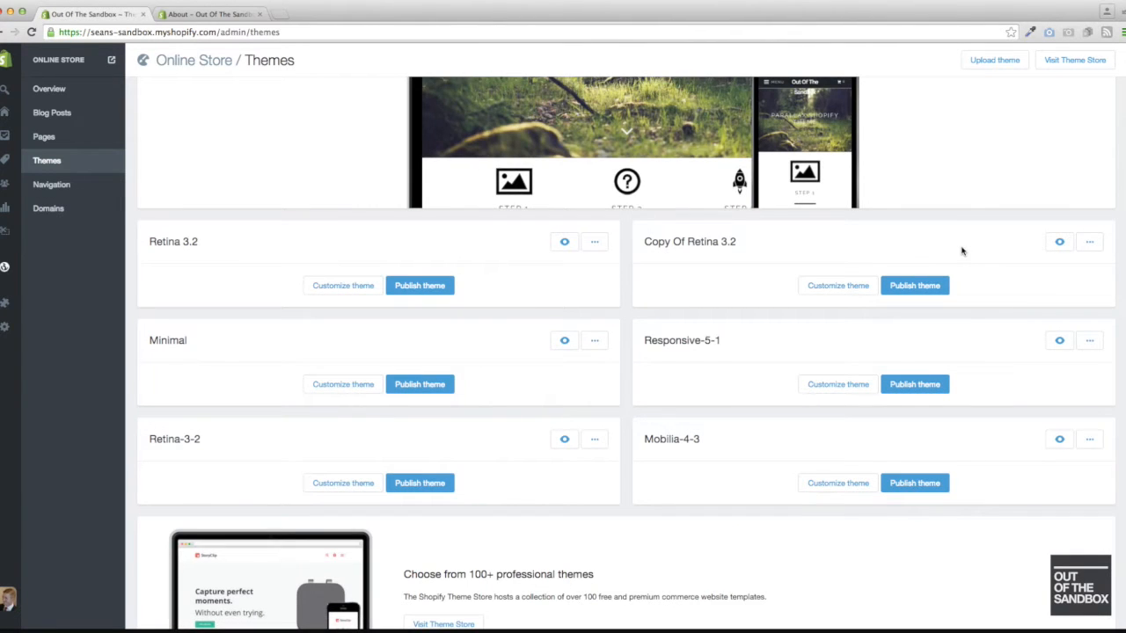
# - Open the About page for editing and inspect its content in both the visual and HTML views
pyautogui.click(44, 137)
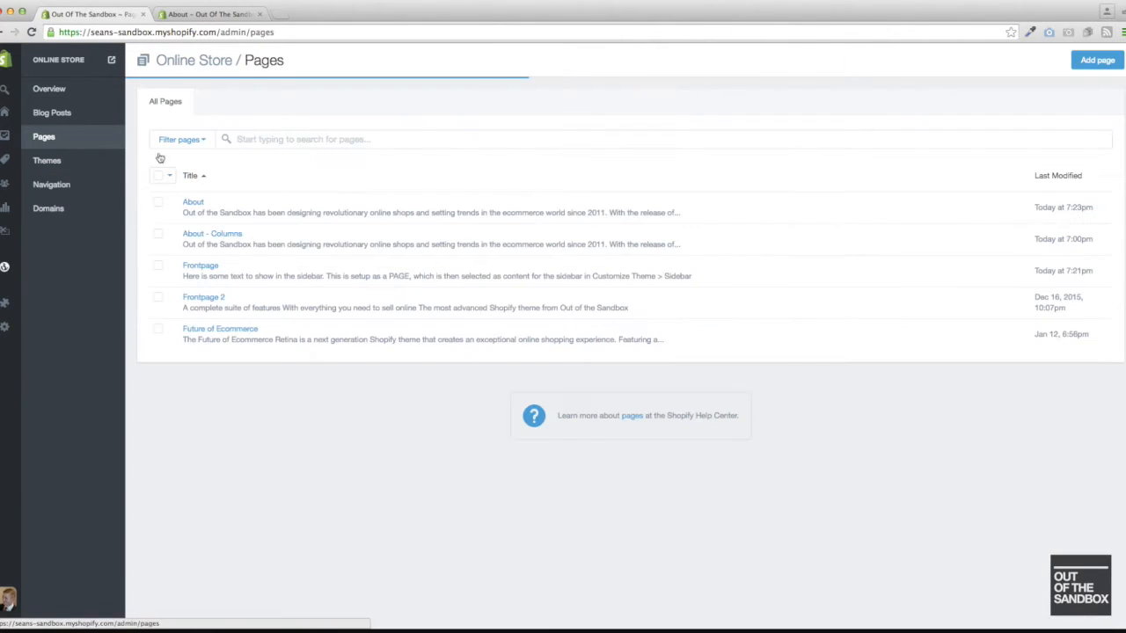
pyautogui.click(193, 203)
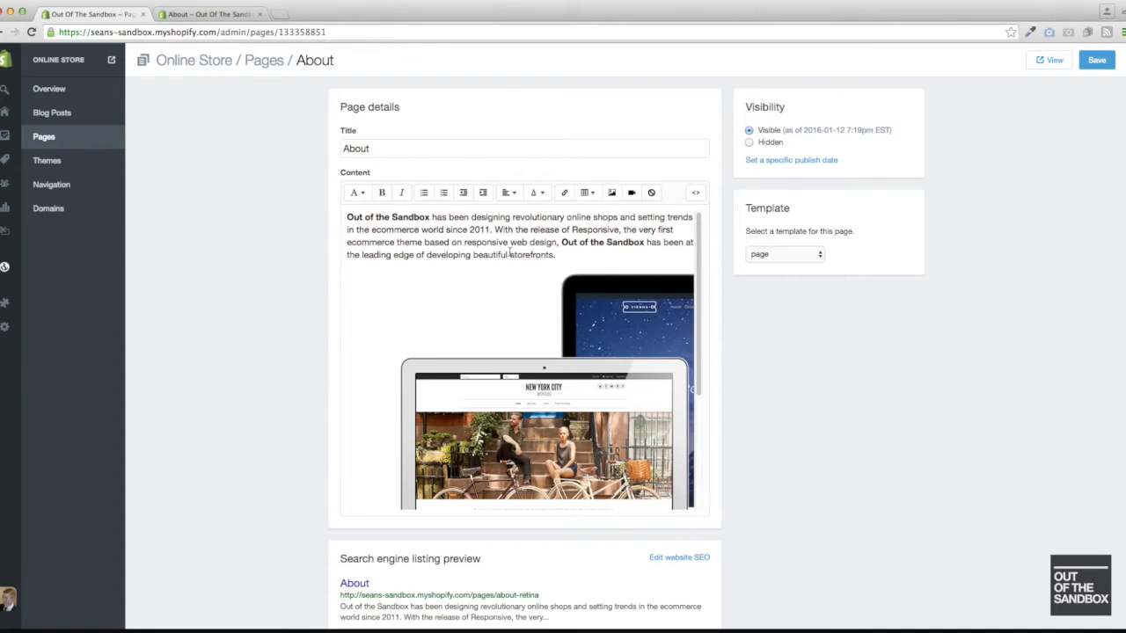
pyautogui.scroll(-5, 510, 253)
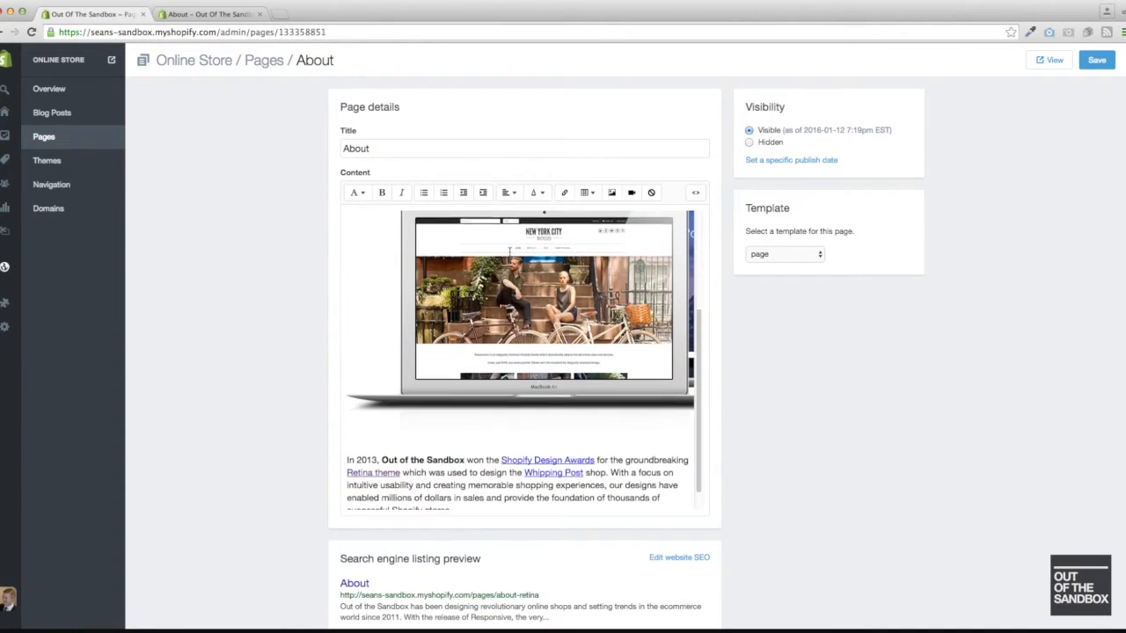
pyautogui.click(693, 179)
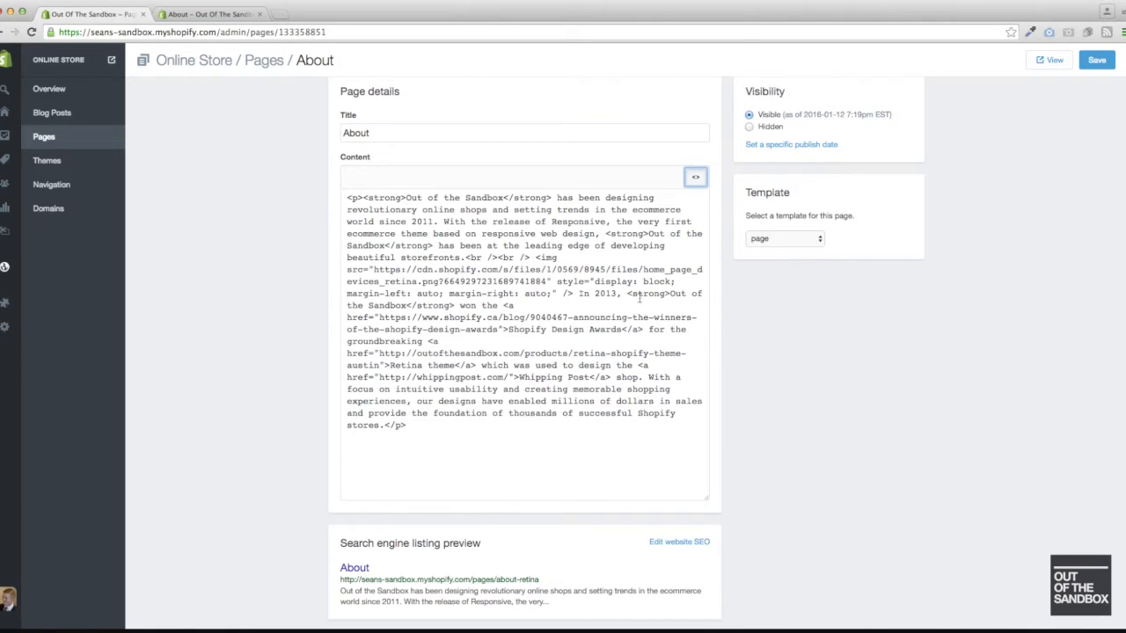
pyautogui.click(696, 179)
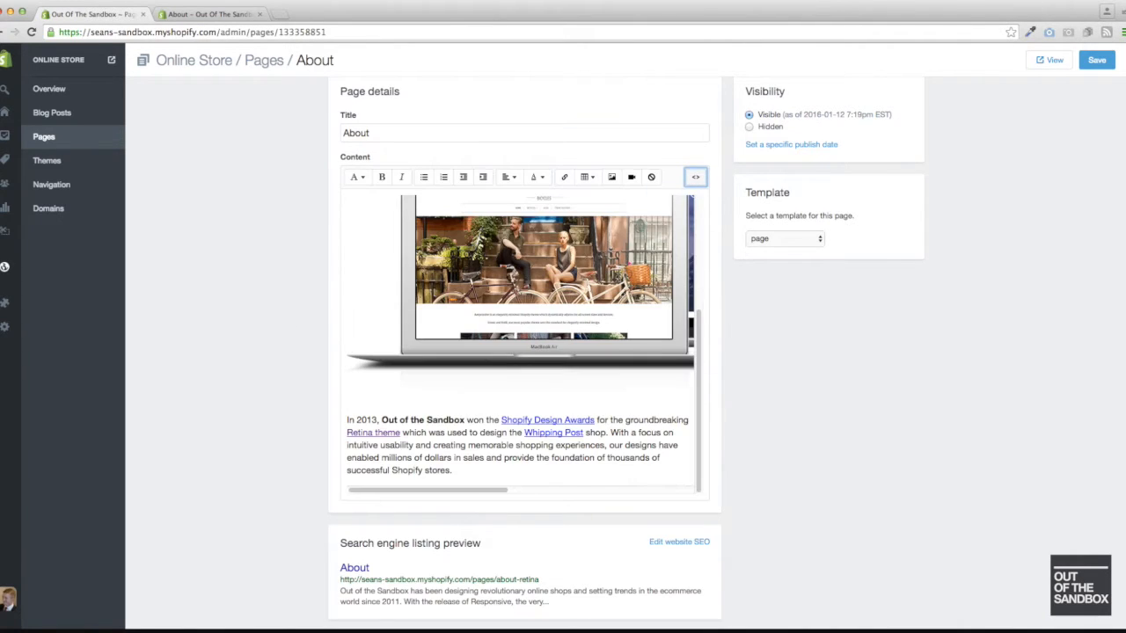
pyautogui.scroll(3, 474, 376)
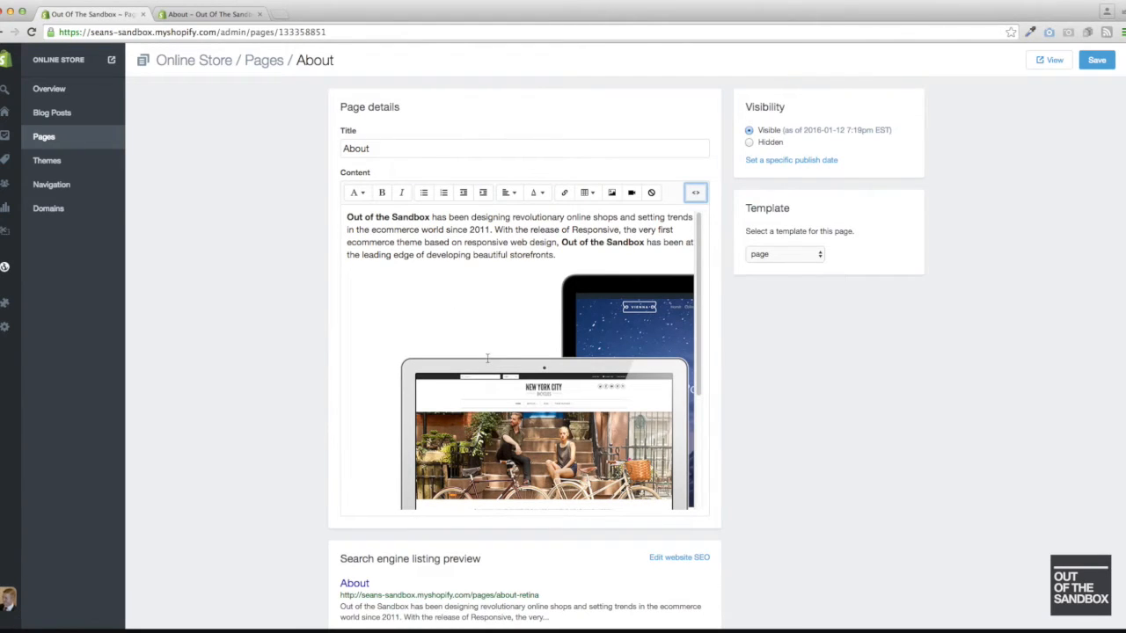
# - Save the About page with the default page template and view it on the storefront
pyautogui.click(807, 254)
pyautogui.click(807, 254)
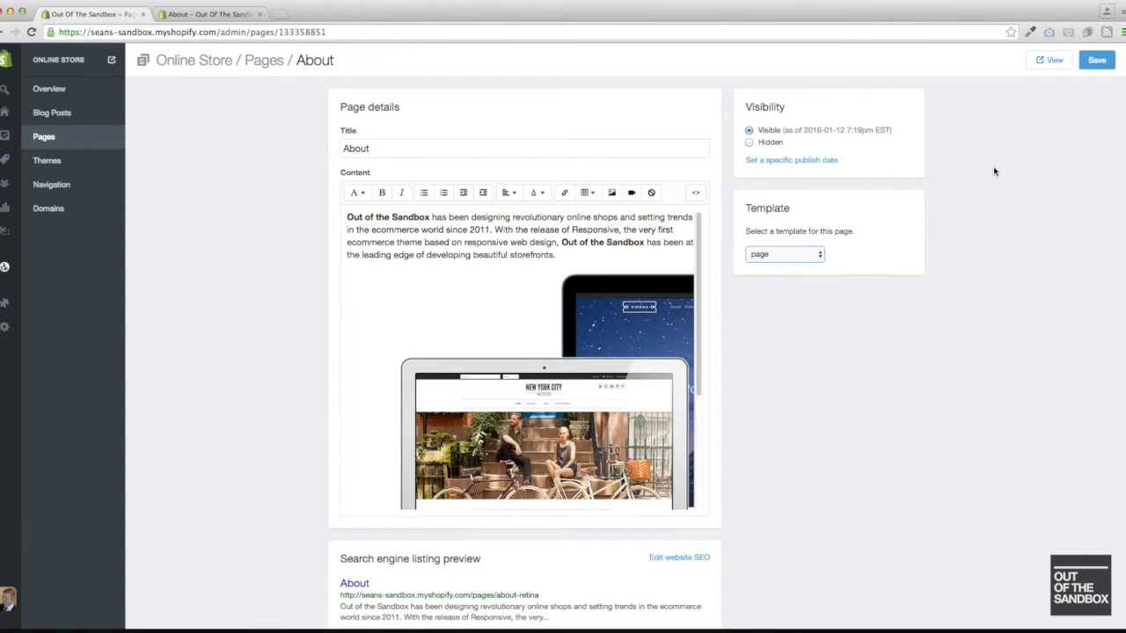
pyautogui.click(1097, 62)
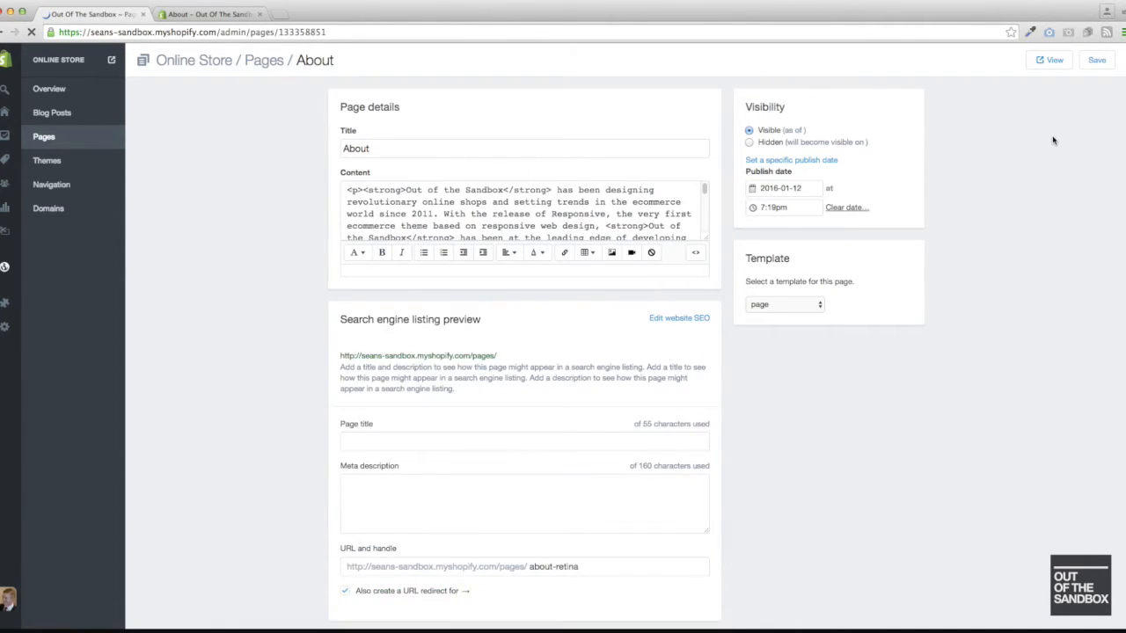
pyautogui.click(1046, 61)
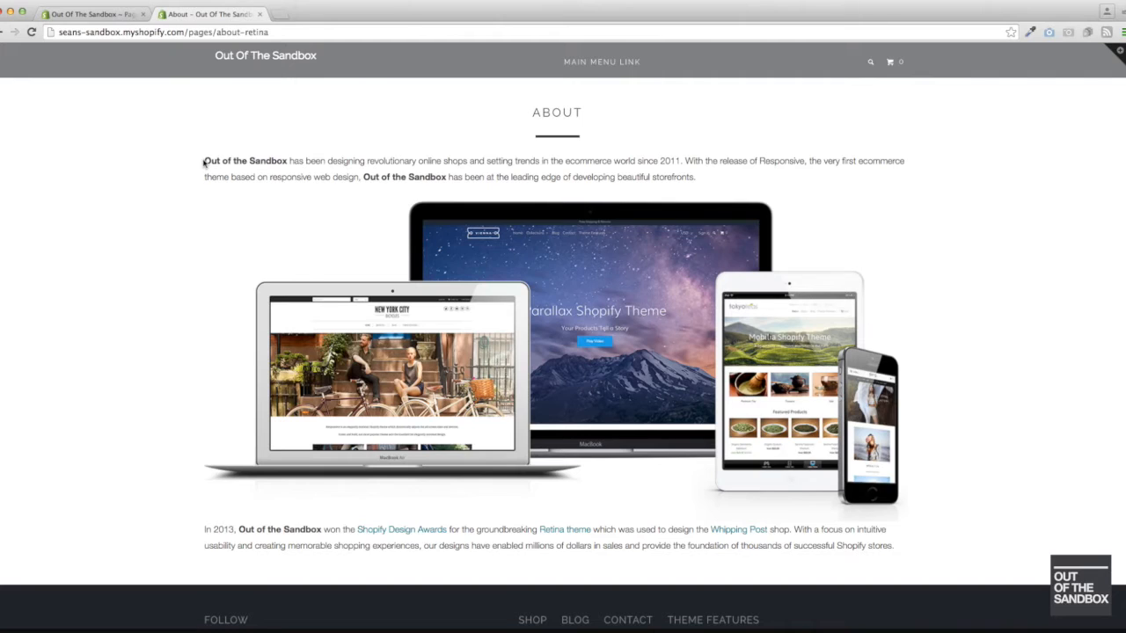
# - Highlight the first line of the storefront About page's opening paragraph to examine the content width
pyautogui.moveTo(205, 161); pyautogui.dragTo(249, 161)
pyautogui.click(249, 160)
pyautogui.moveTo(869, 152); pyautogui.dragTo(899, 160)
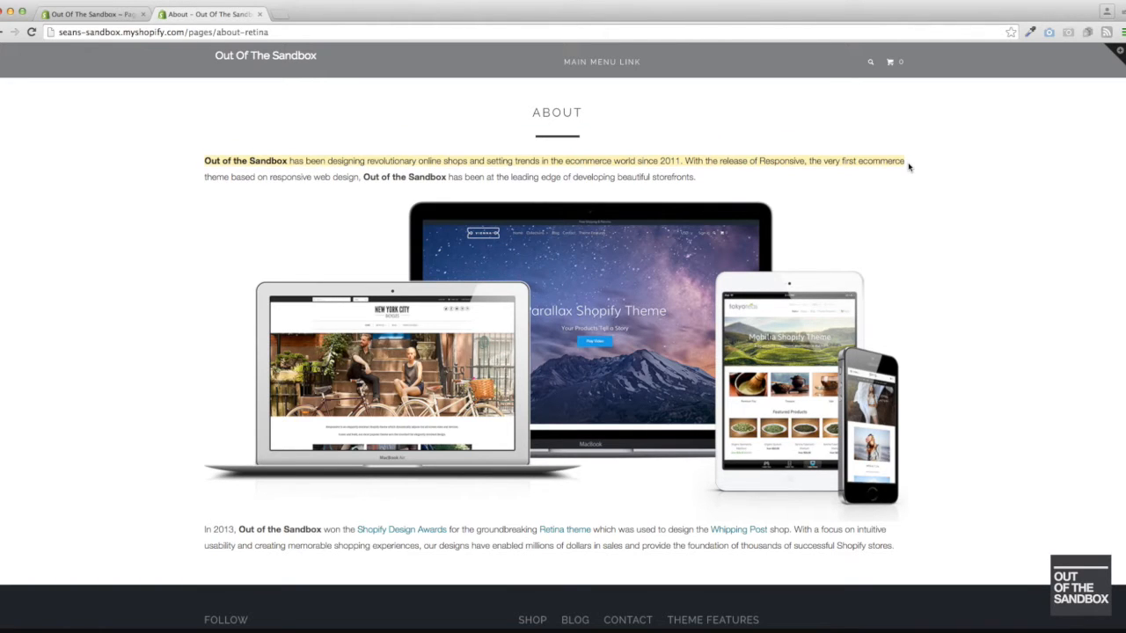
pyautogui.click(908, 167)
pyautogui.click(942, 155)
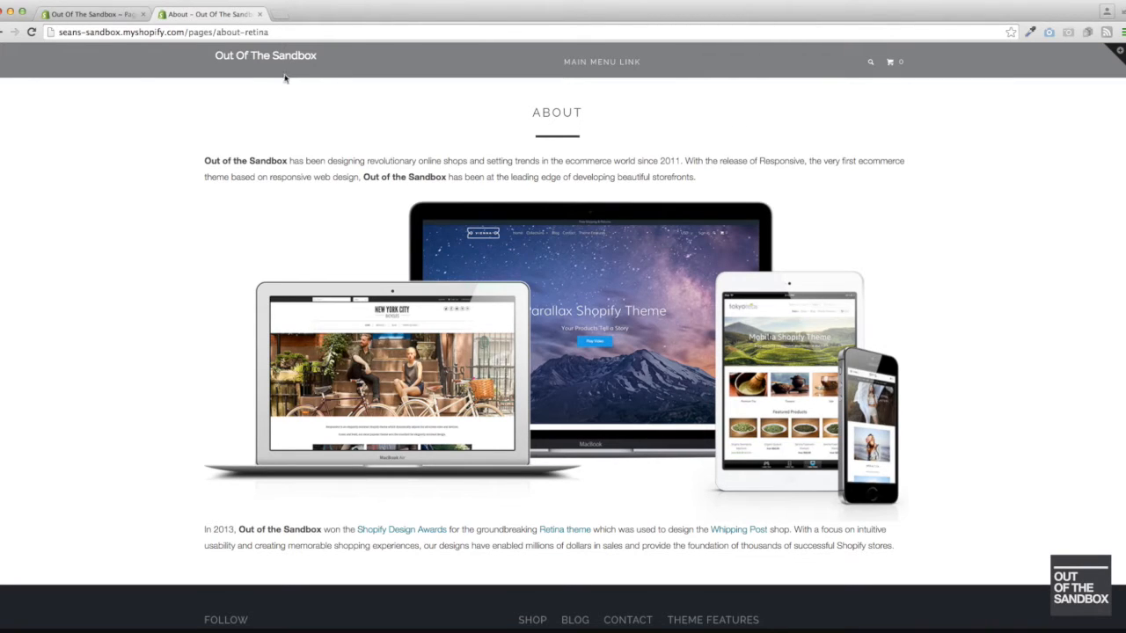
# - Save the About page with the page.narrow template and view the result on the storefront
pyautogui.click(73, 15)
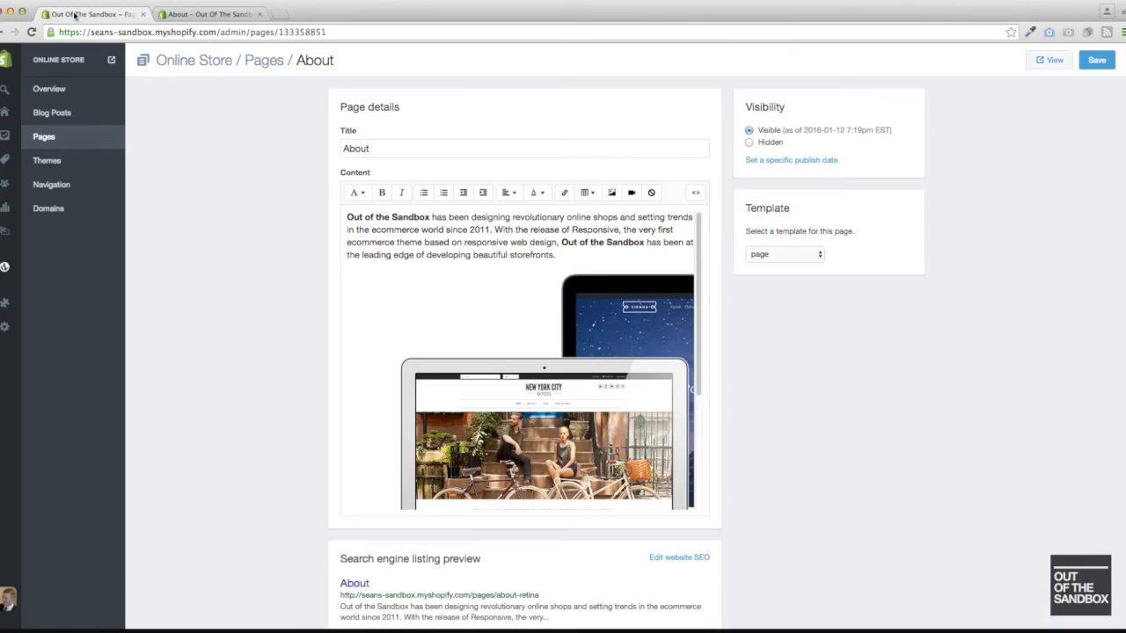
pyautogui.click(775, 256)
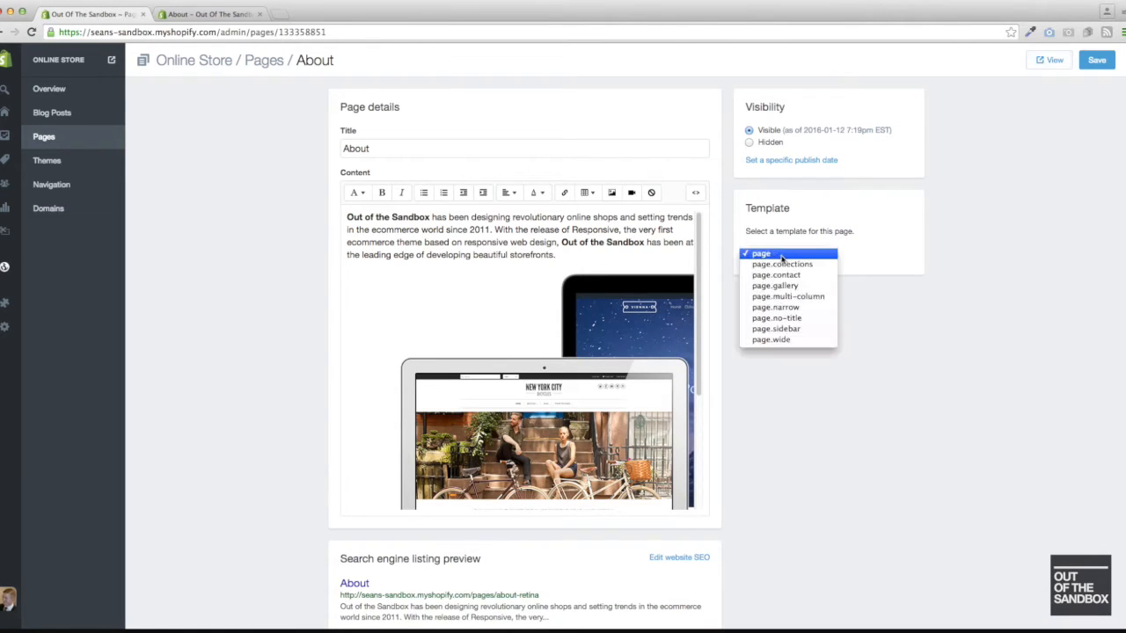
pyautogui.click(789, 307)
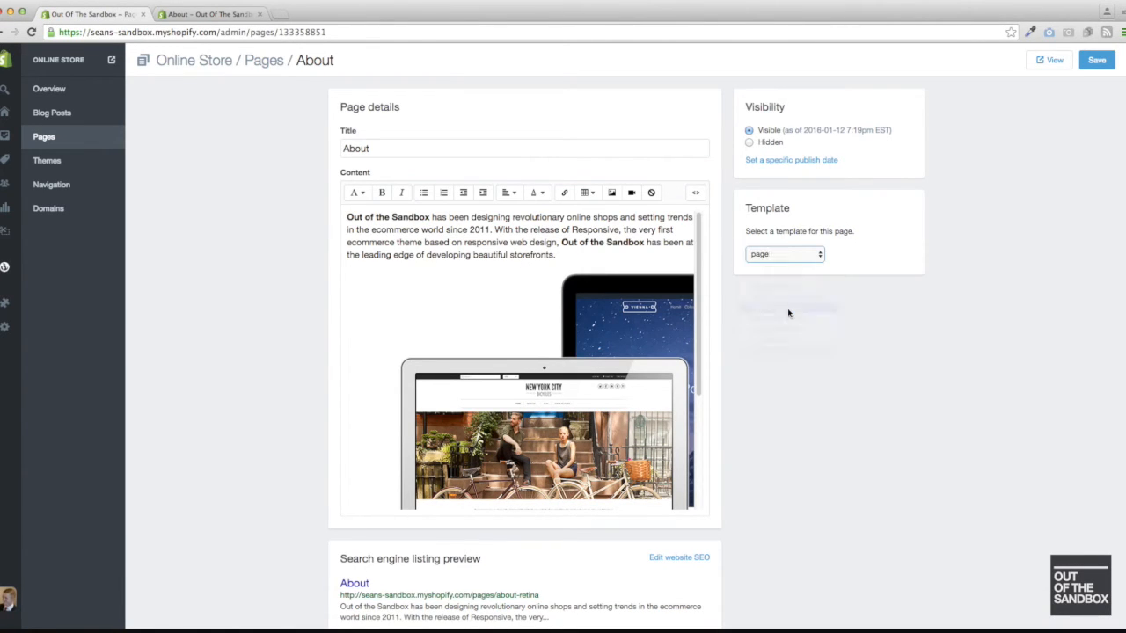
pyautogui.click(1087, 67)
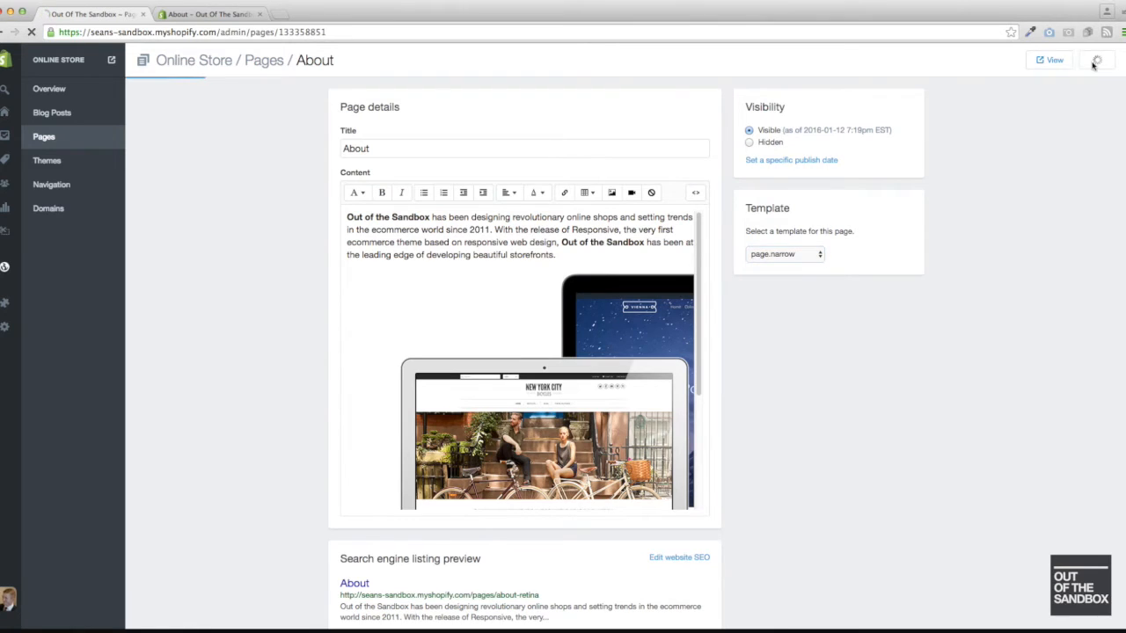
pyautogui.click(195, 14)
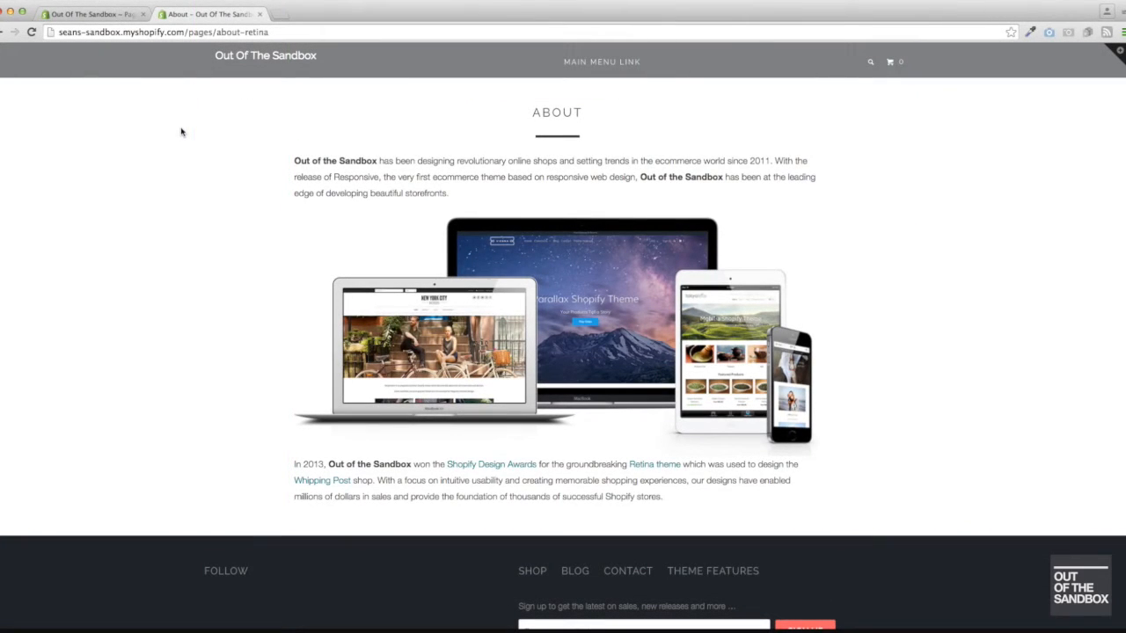
# - Save the About page with the page.wide template and reload the storefront page to view it
pyautogui.click(116, 16)
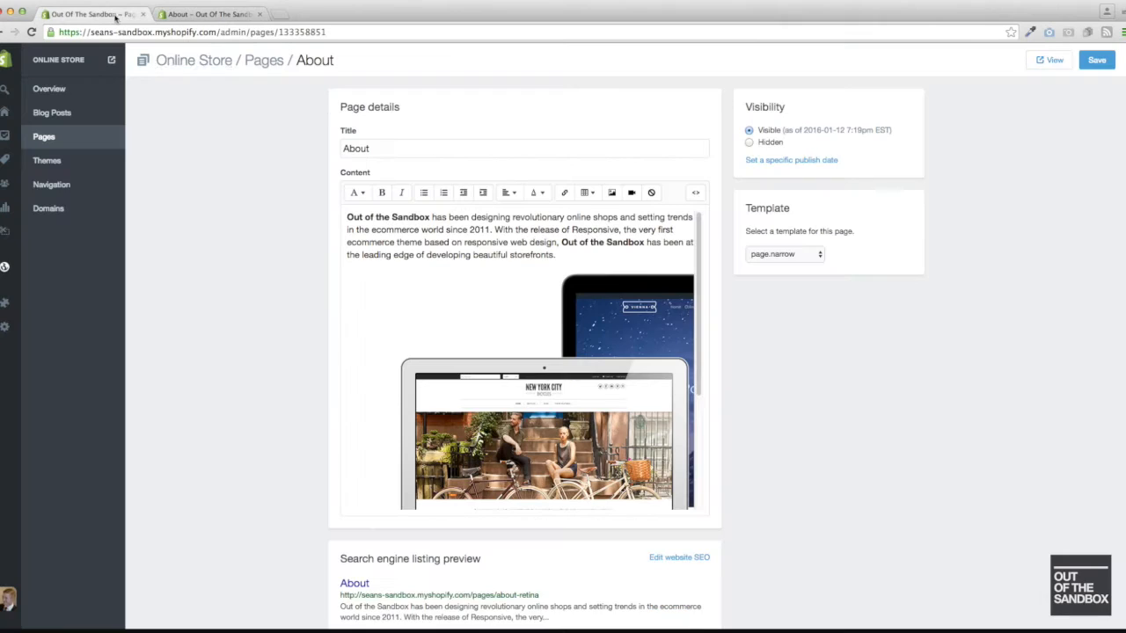
pyautogui.click(814, 257)
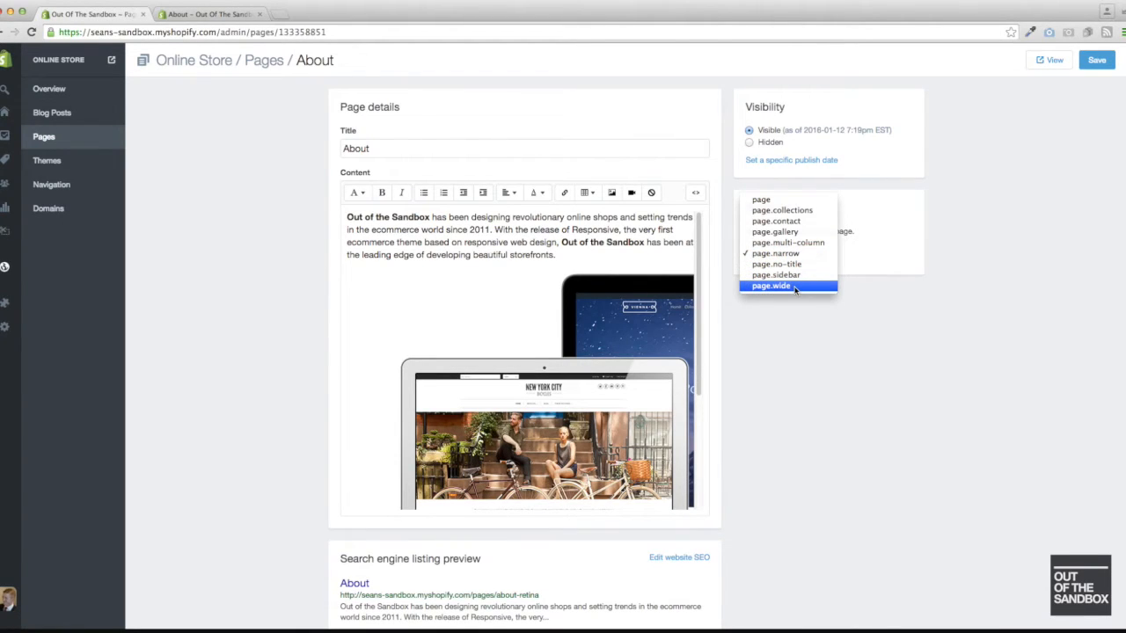
pyautogui.click(795, 287)
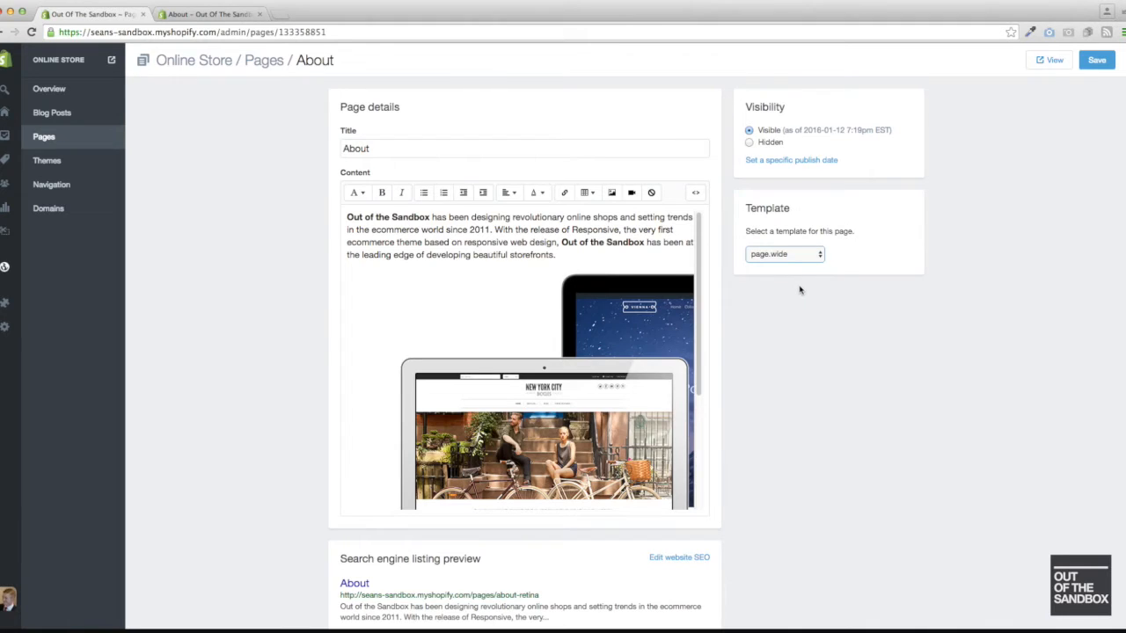
pyautogui.click(1095, 60)
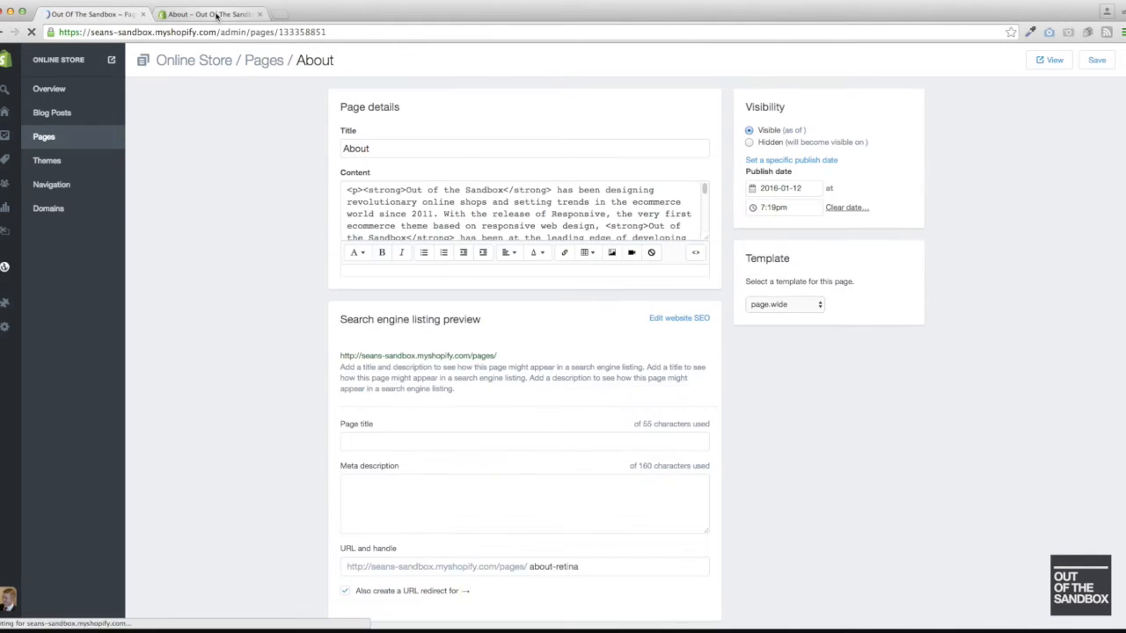
pyautogui.click(216, 14)
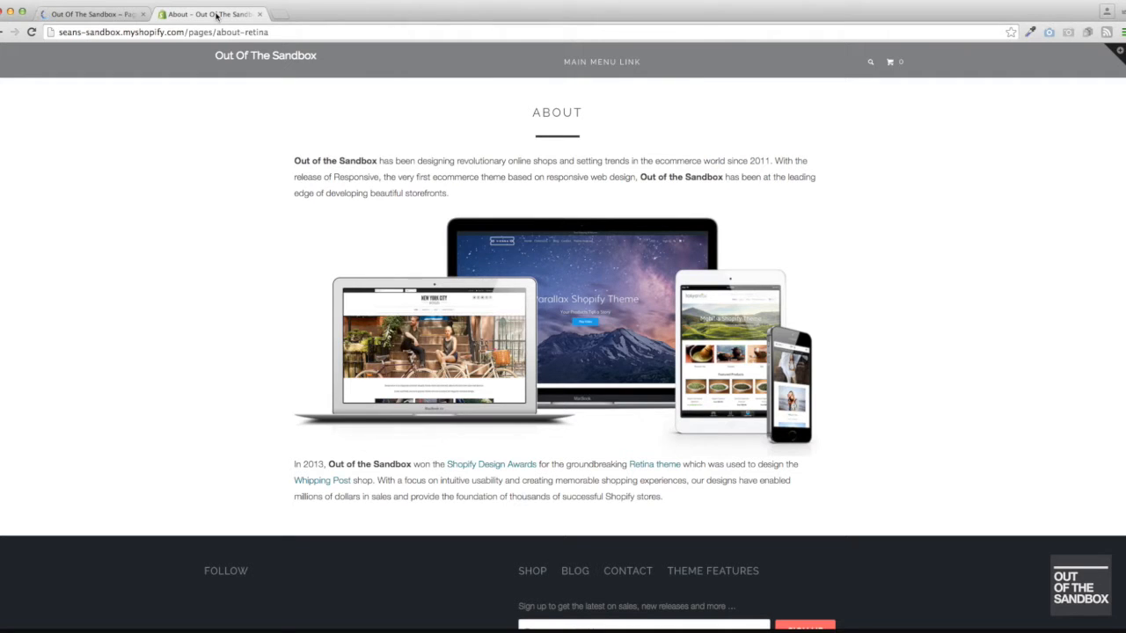
pyautogui.press('super+r')
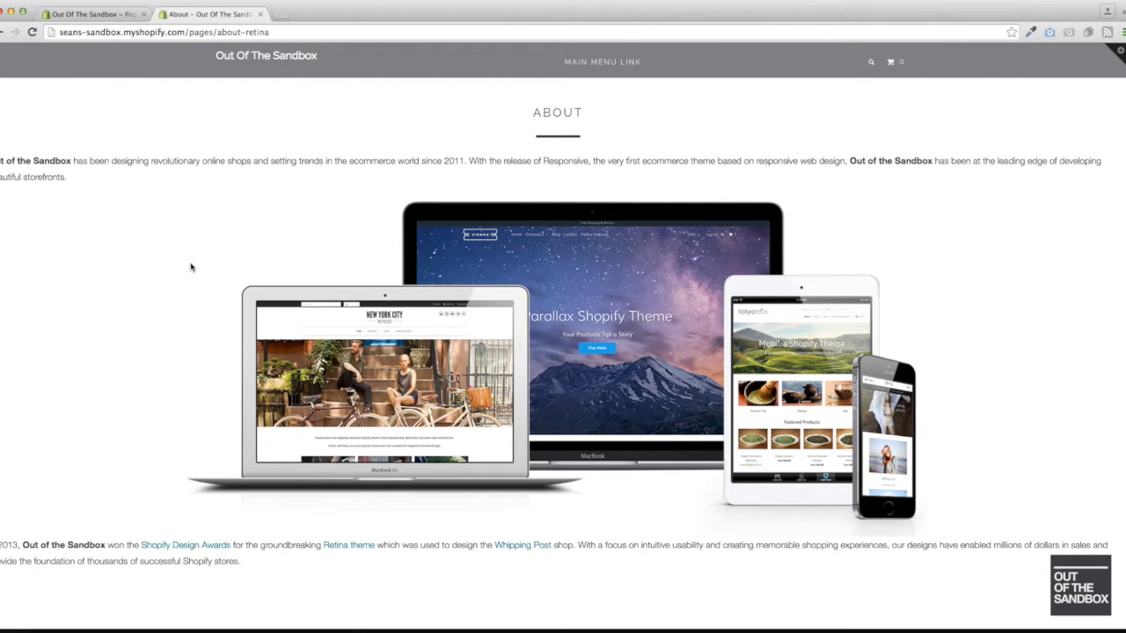
# - Check the About page's HTML in the admin editor and set its template to page.multi-column
pyautogui.click(112, 16)
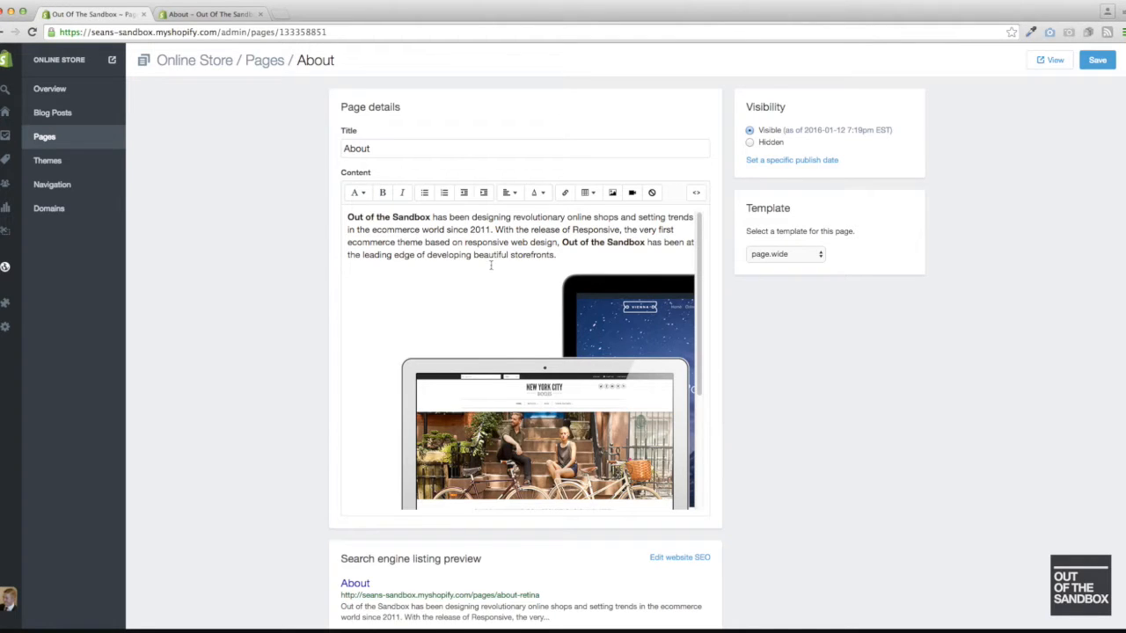
pyautogui.click(696, 193)
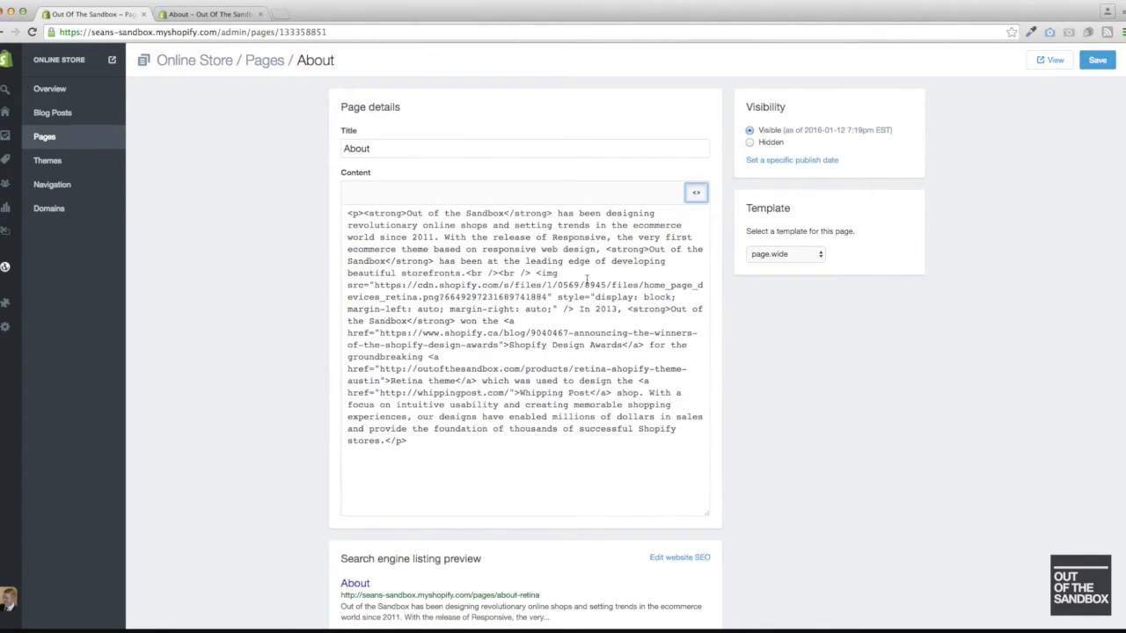
pyautogui.click(784, 257)
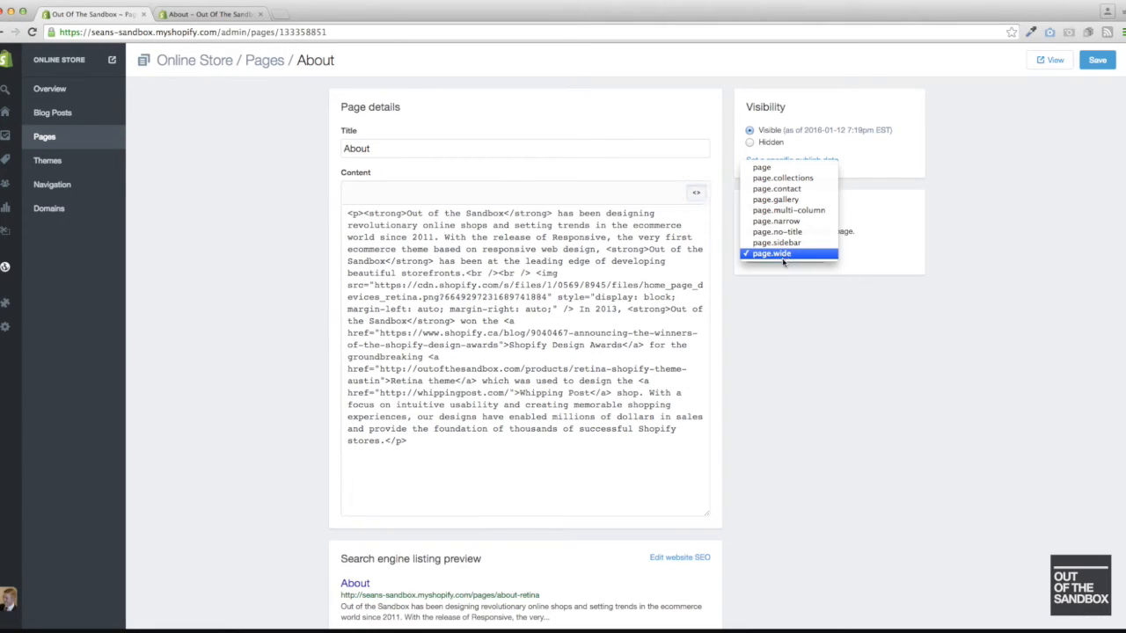
pyautogui.click(807, 216)
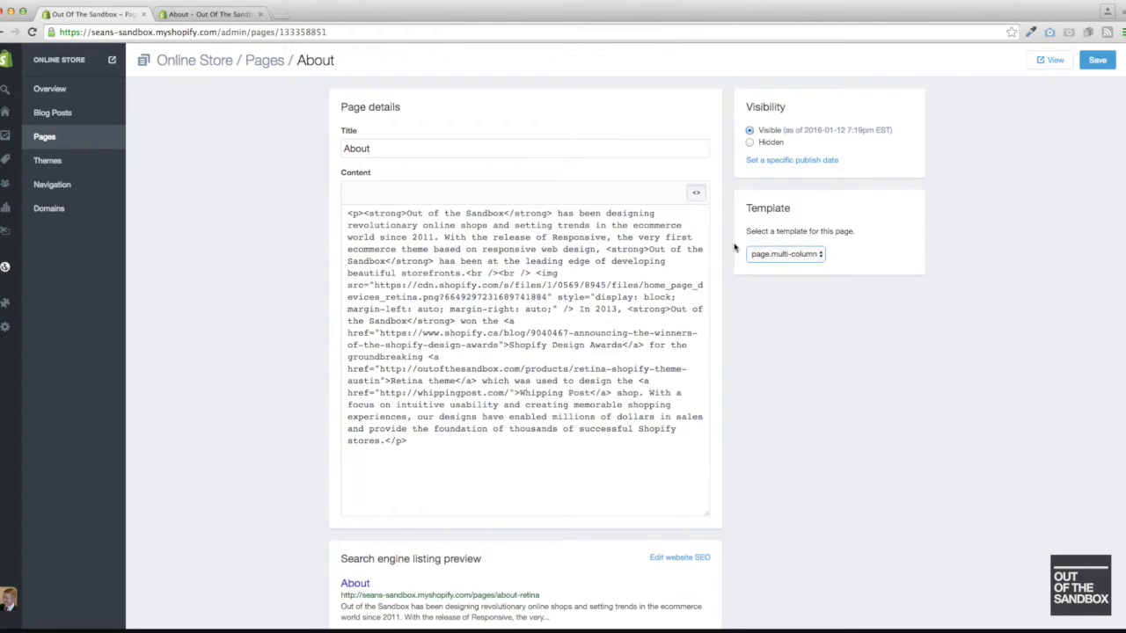
pyautogui.click(696, 194)
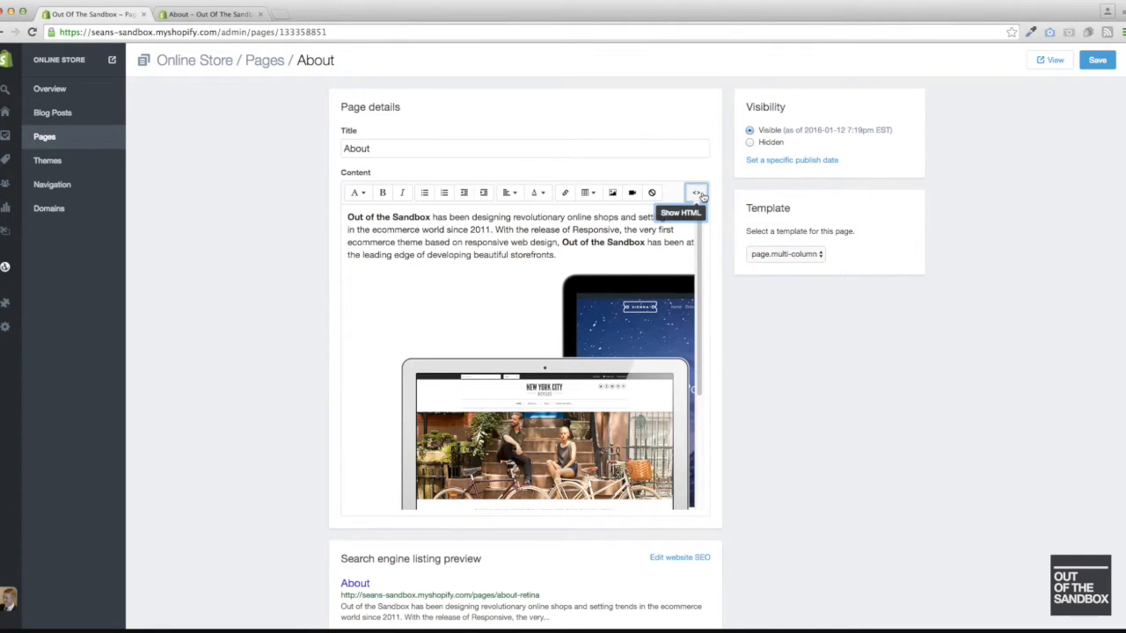
# - Look over the About page's content, show its HTML, and highlight the code from the image tag to the end
pyautogui.scroll(-1, 445, 279)
pyautogui.scroll(1, 446, 279)
pyautogui.scroll(-3, 478, 272)
pyautogui.scroll(-4, 478, 271)
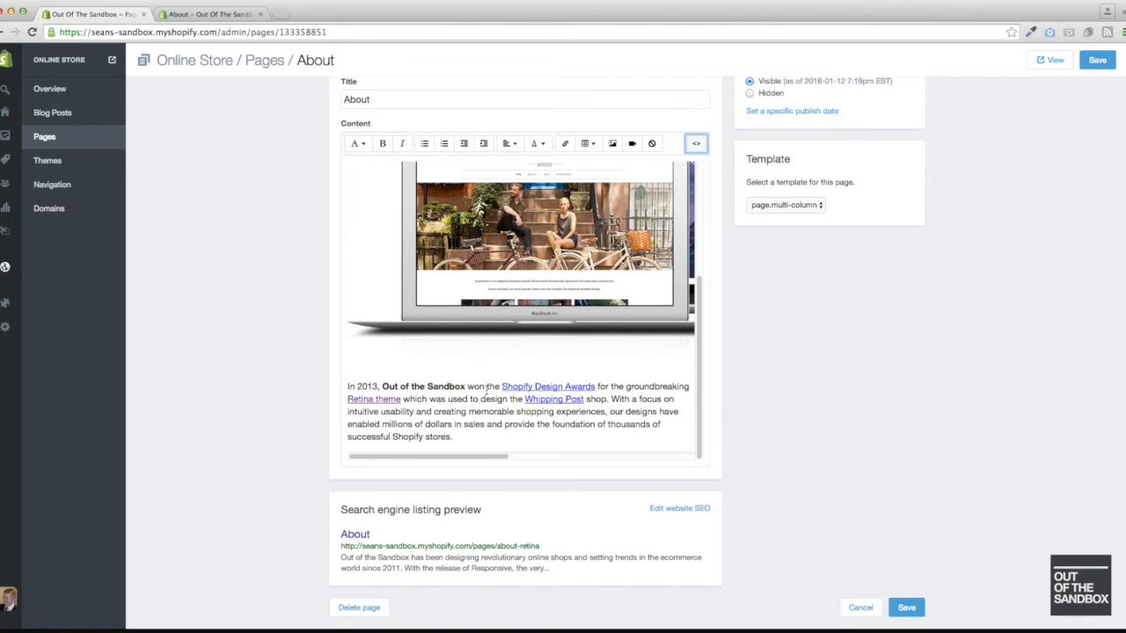
pyautogui.click(696, 146)
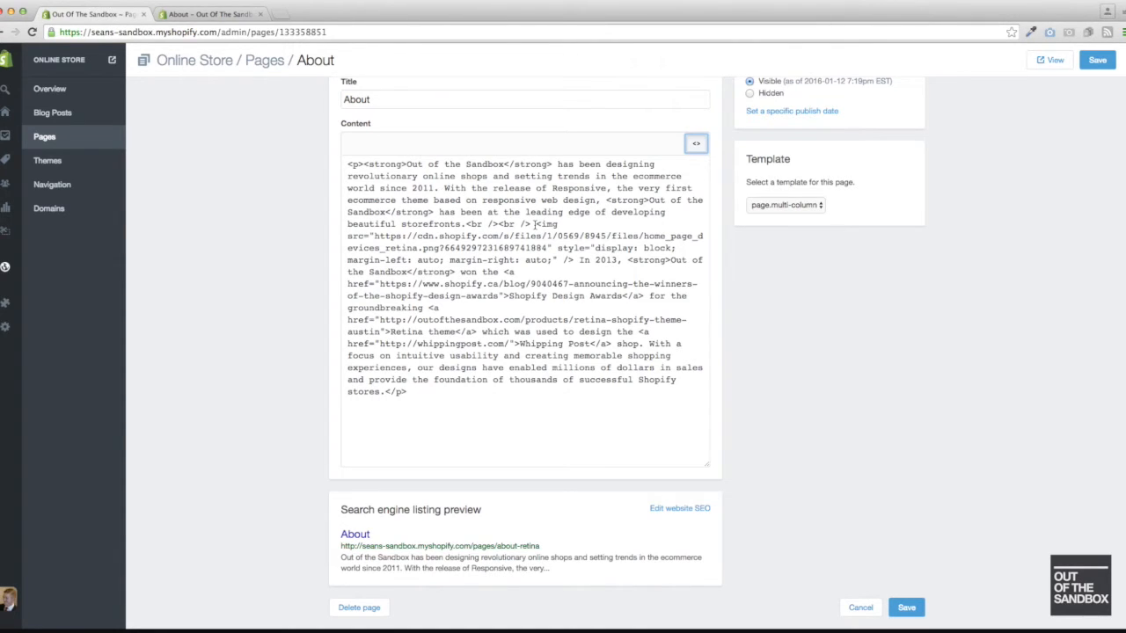
pyautogui.moveTo(537, 224); pyautogui.dragTo(630, 390)
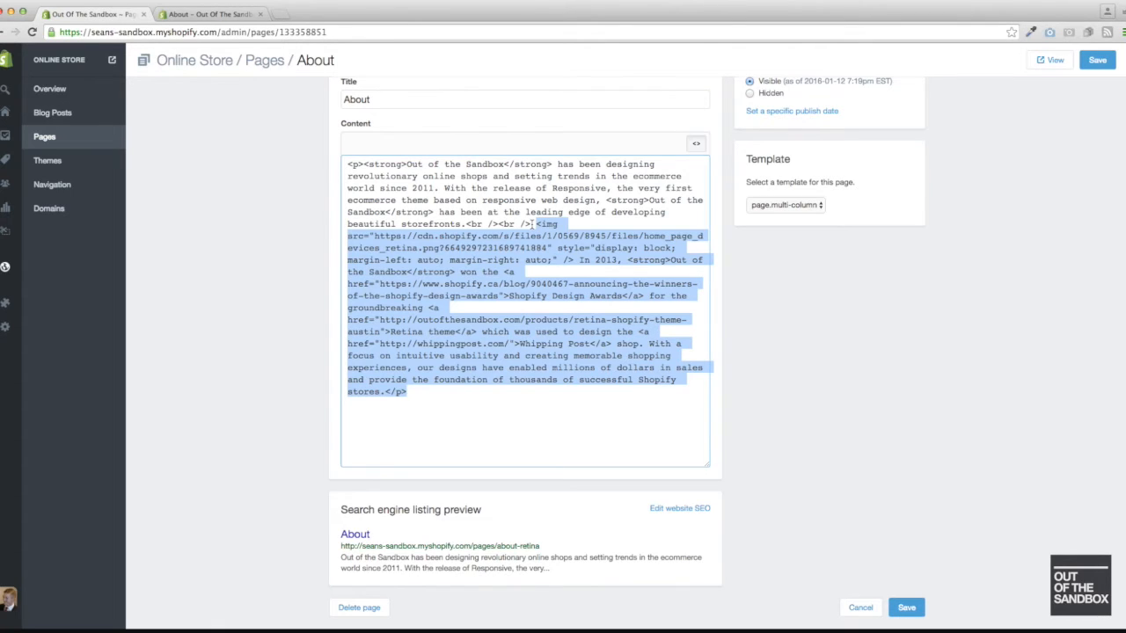
# - Insert a <!-- split --> tag on its own line before the image tag in the About page's HTML
pyautogui.click(532, 224)
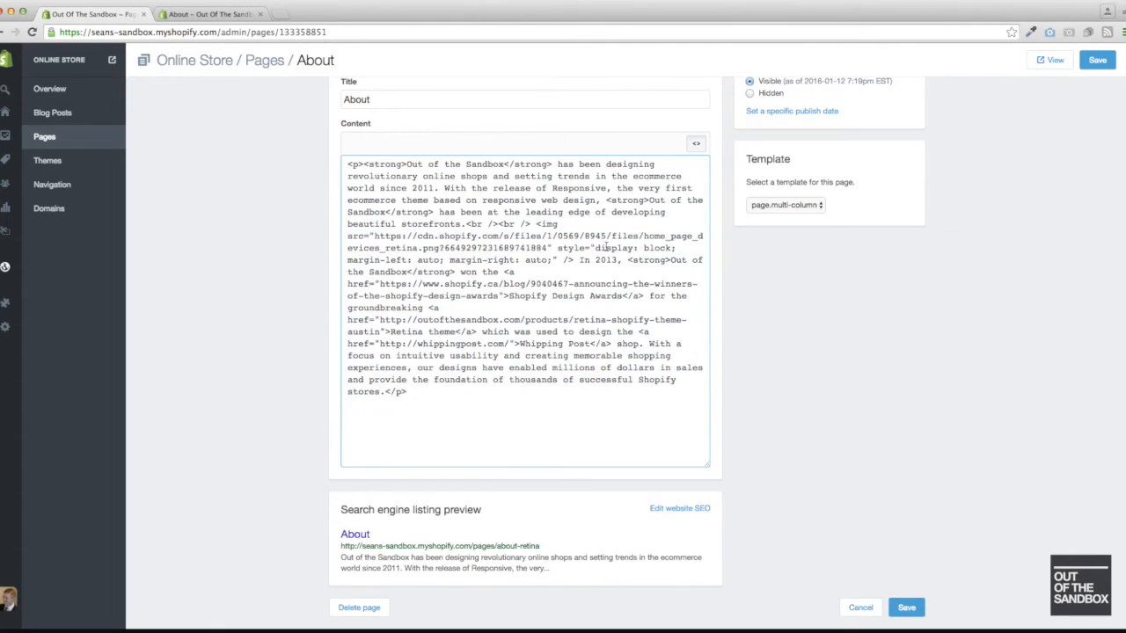
pyautogui.press('Return')
pyautogui.press('Return')
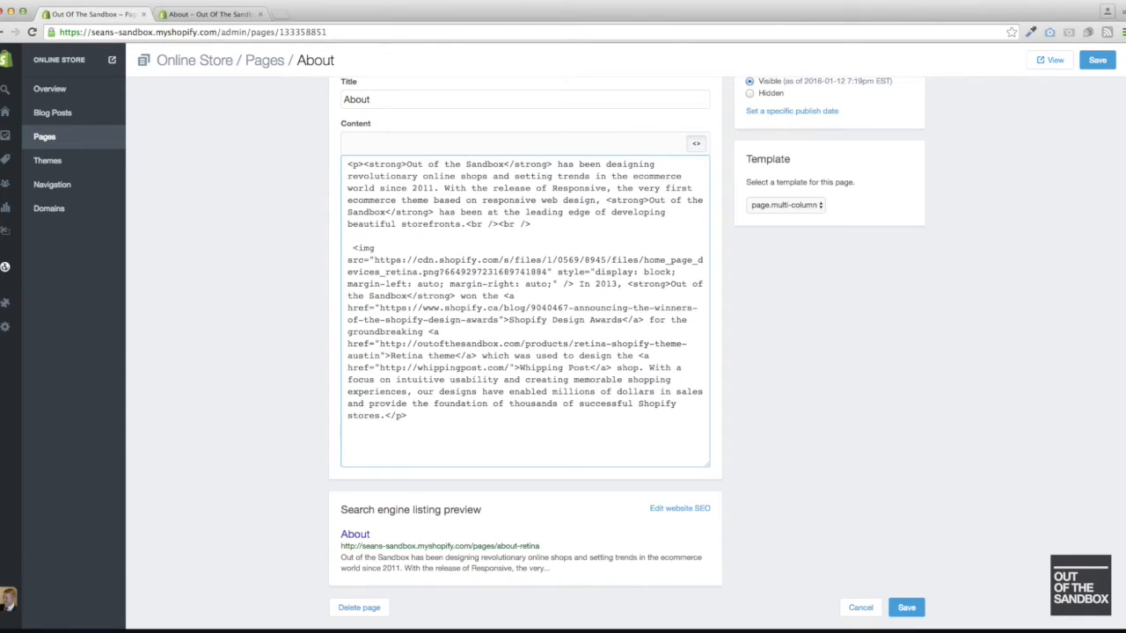
pyautogui.write('<!-- split -->')
# - Save the About page with its first split tag and reload the storefront page to view the columns
pyautogui.click(1095, 59)
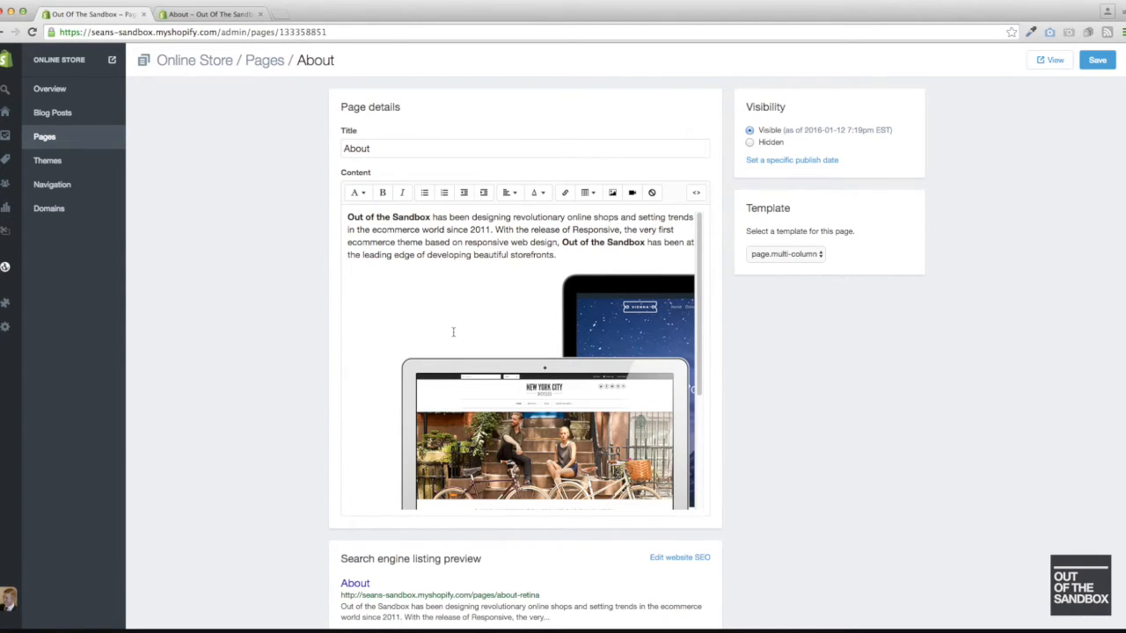
pyautogui.click(185, 15)
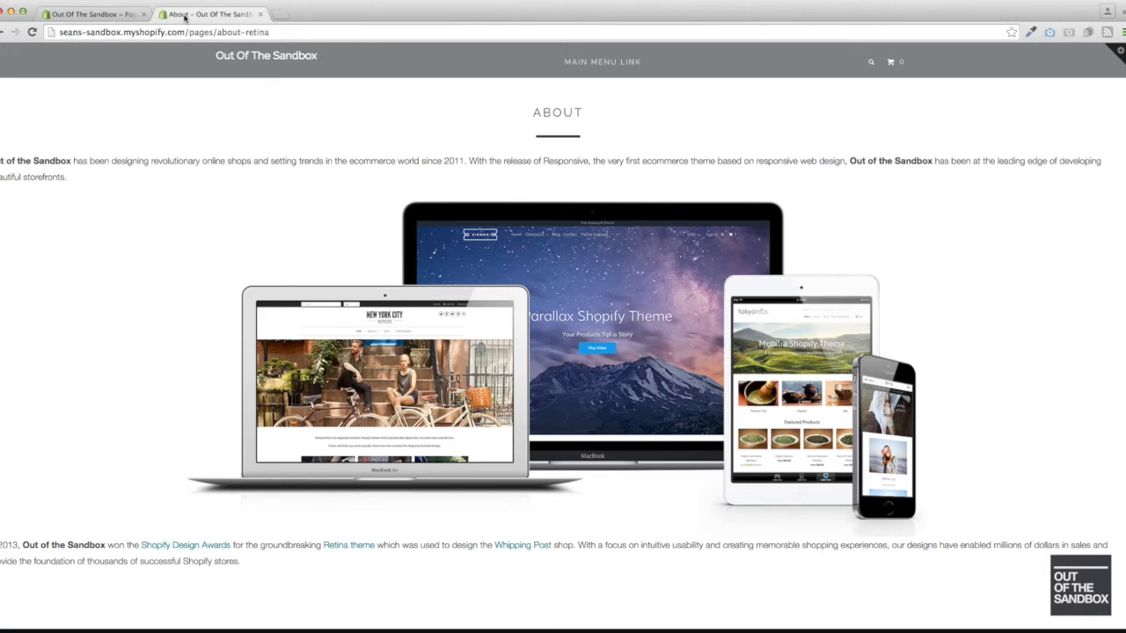
pyautogui.press('super+r')
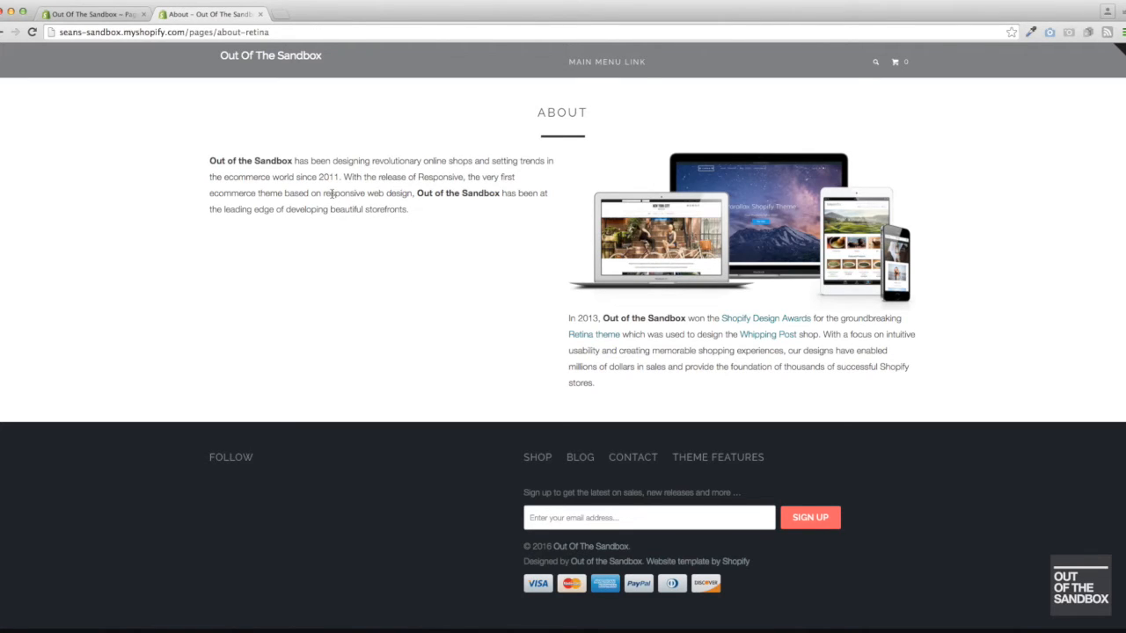
# - Copy the <!-- split --> tag in the About page's HTML and paste it between the image and the "In 2013" text
pyautogui.click(79, 14)
pyautogui.click(696, 194)
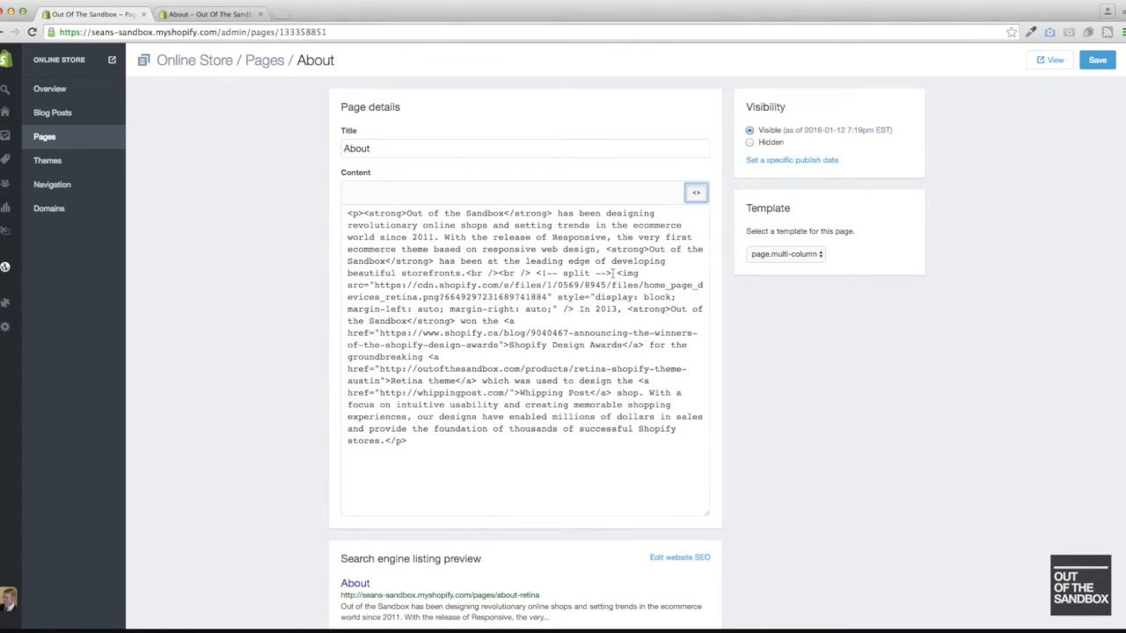
pyautogui.moveTo(613, 273); pyautogui.dragTo(535, 274)
pyautogui.press('super+c')
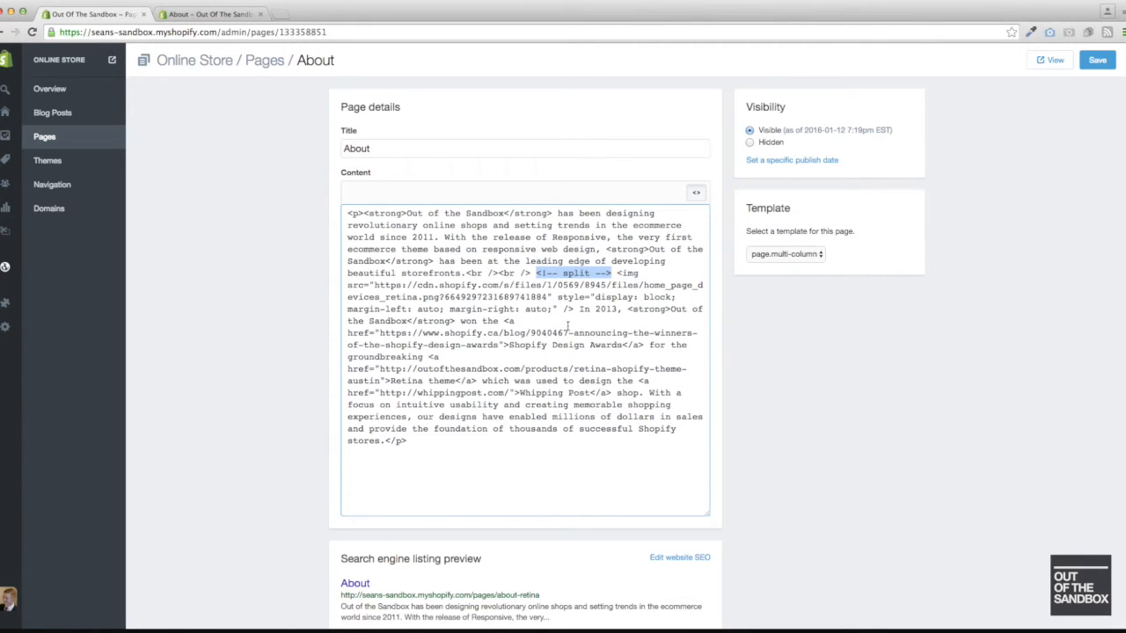
pyautogui.click(576, 309)
pyautogui.press('Return')
pyautogui.press('Return')
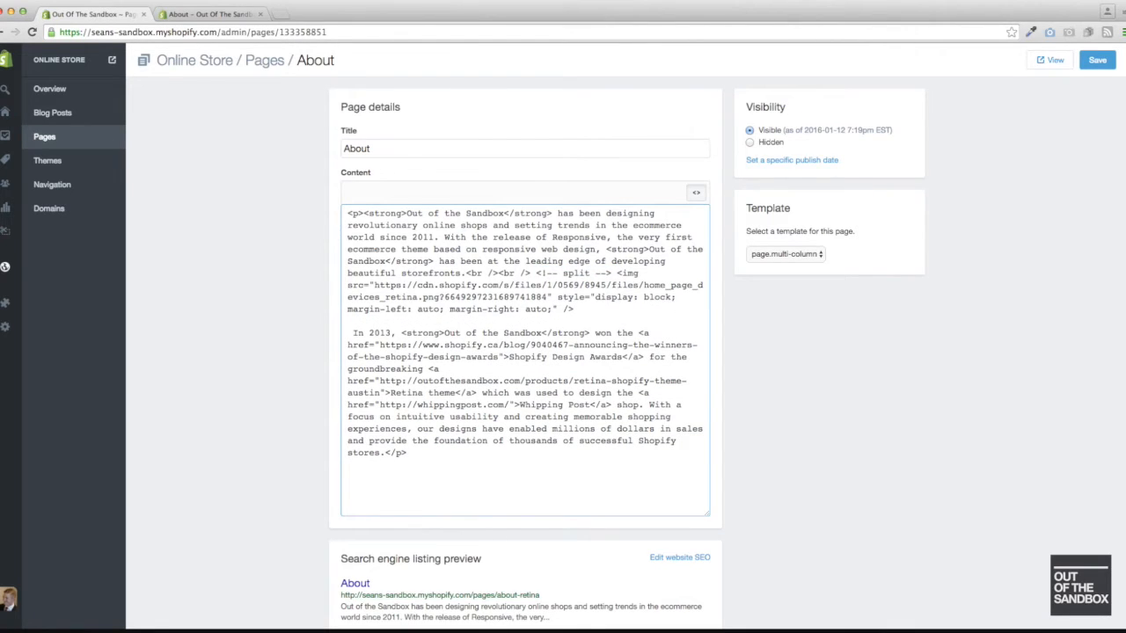
pyautogui.press('super+v')
# - Save the About page with the second split tag and refresh the storefront view
pyautogui.click(1100, 59)
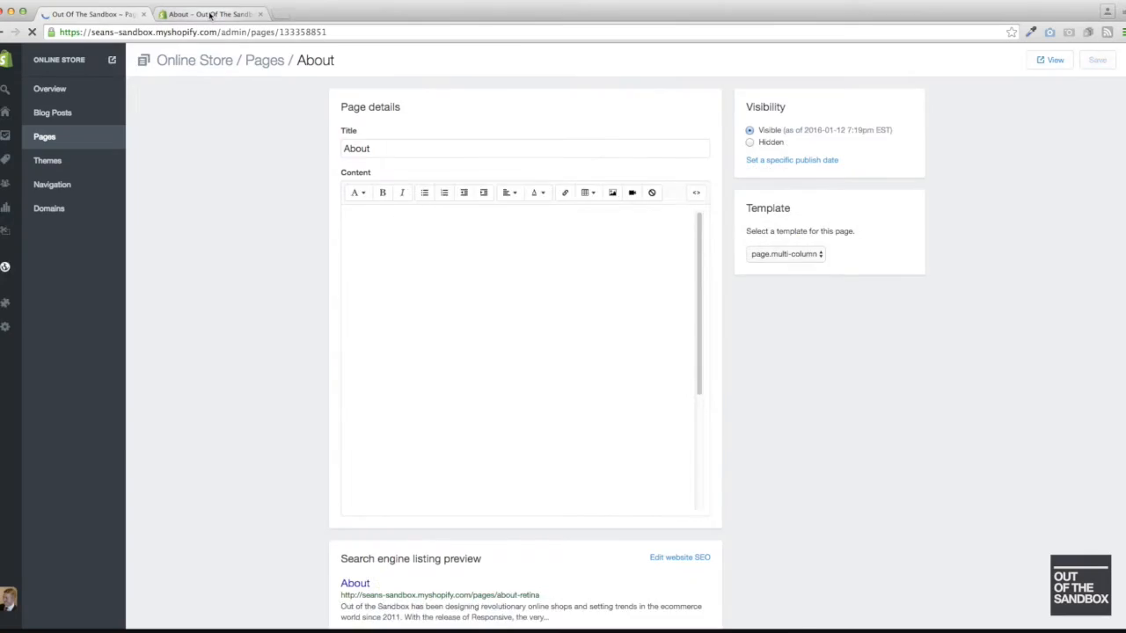
pyautogui.click(210, 15)
pyautogui.press('super+r')
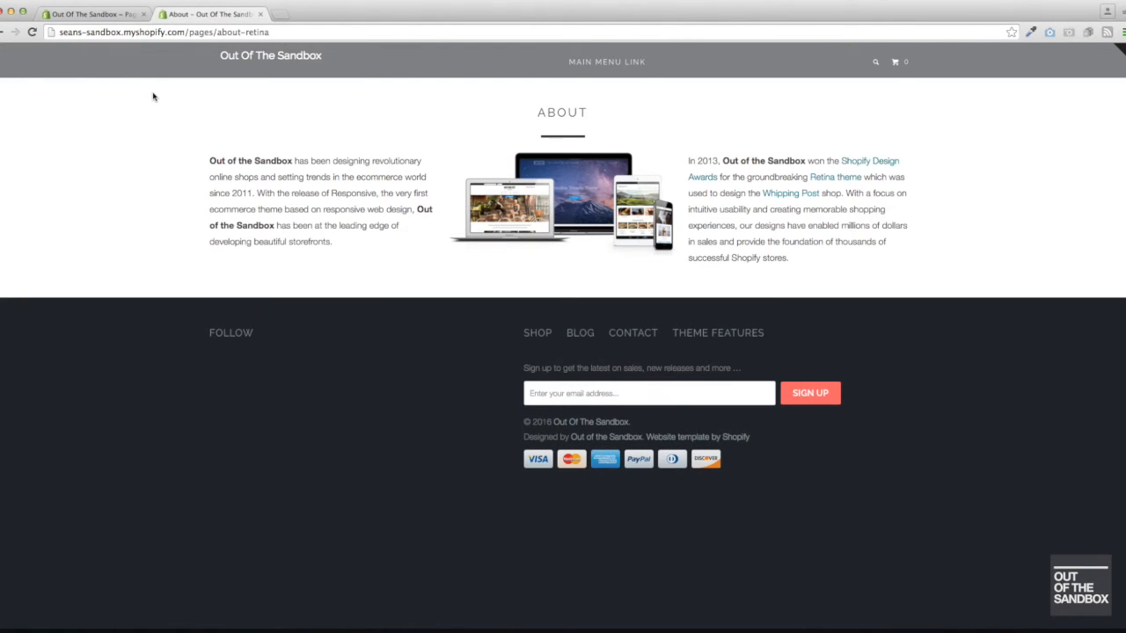
# - Add another <!-- split --> tag on a new line after the closing paragraph tag in the About page's HTML
pyautogui.click(93, 14)
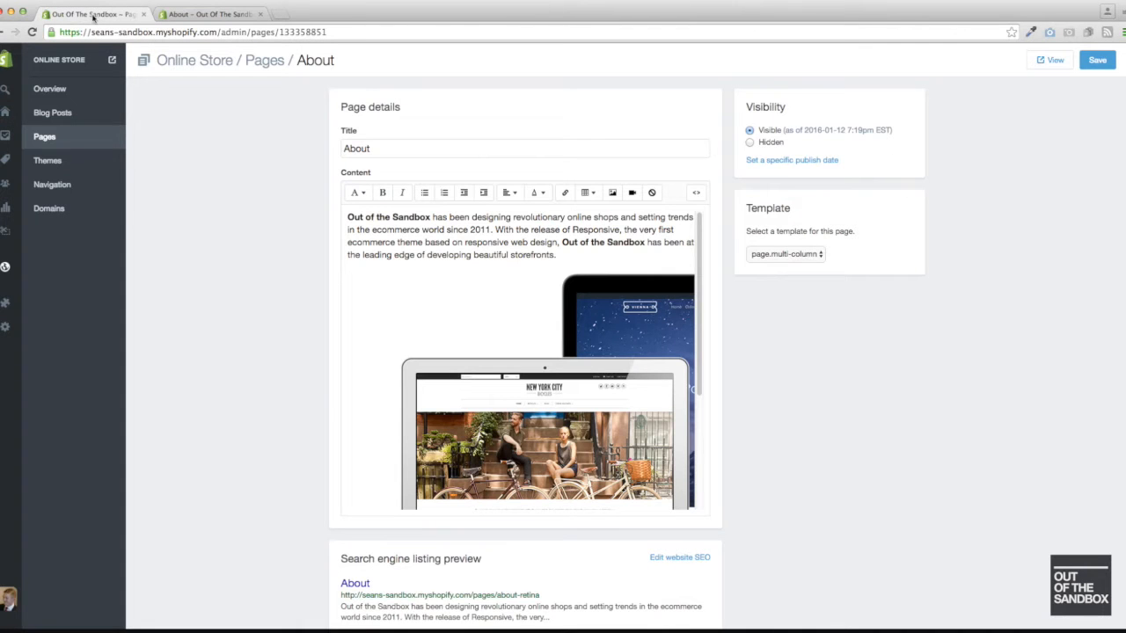
pyautogui.click(697, 192)
pyautogui.click(442, 460)
pyautogui.press('Return')
pyautogui.write('<!-- split --> ')
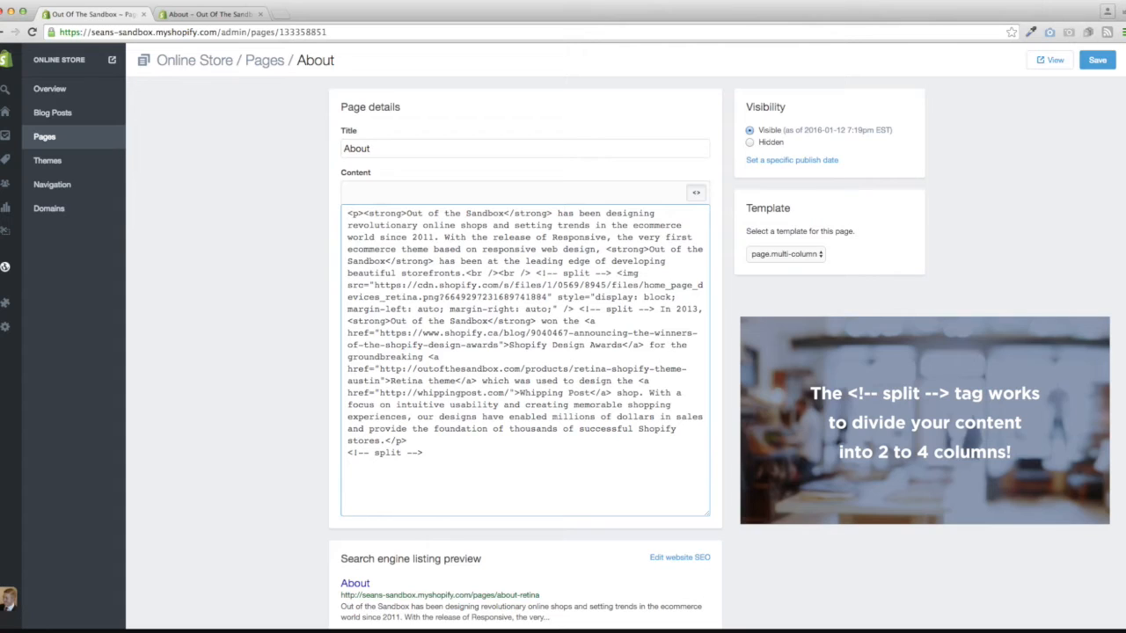
pyautogui.write('<p> This even works with four')
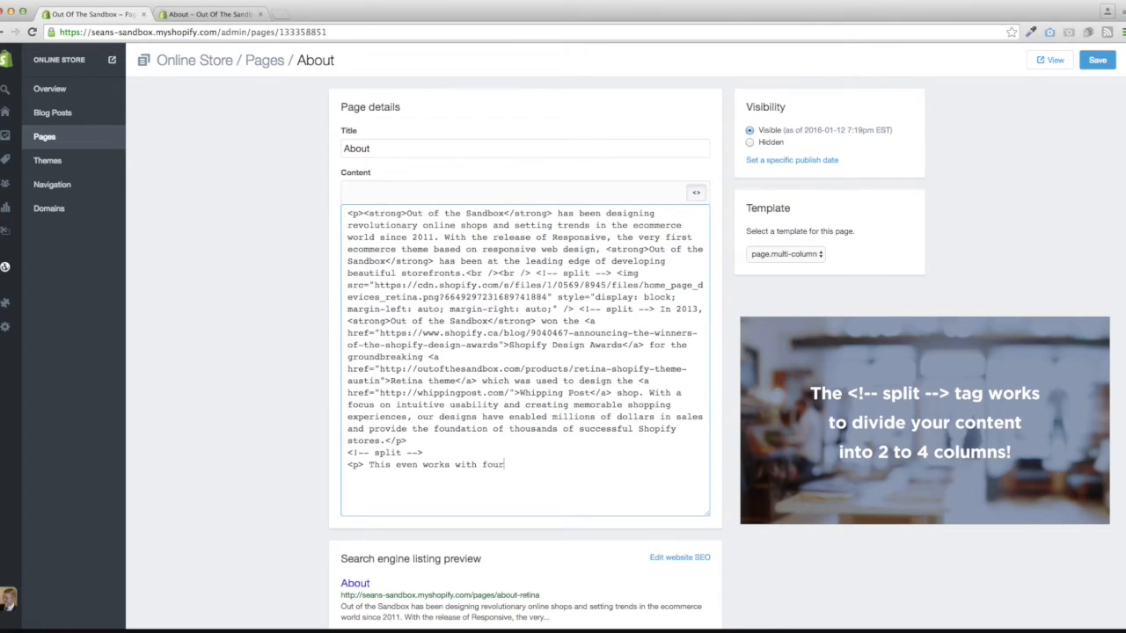
pyautogui.write(' columns </p>')
# - Save the four-column content of the About page and reload it on the storefront
pyautogui.click(1102, 61)
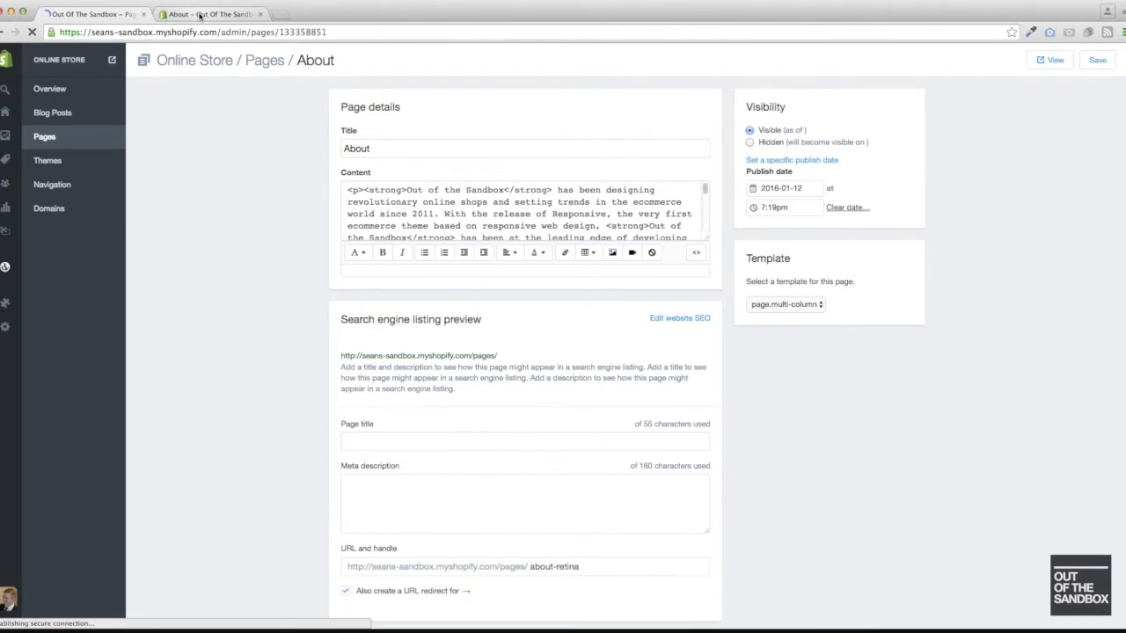
pyautogui.click(200, 15)
pyautogui.press('super+r')
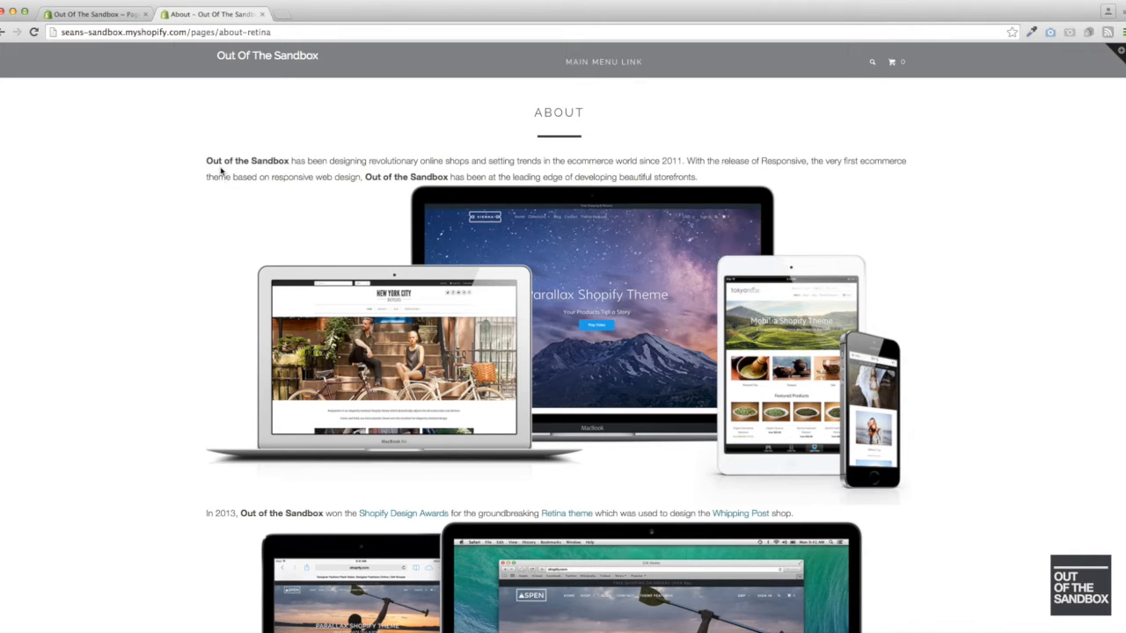
# - Examine how the text and the two device images are laid out down the storefront About page
pyautogui.scroll(-1, 166, 247)
pyautogui.scroll(1, 165, 247)
pyautogui.scroll(-5, 219, 223)
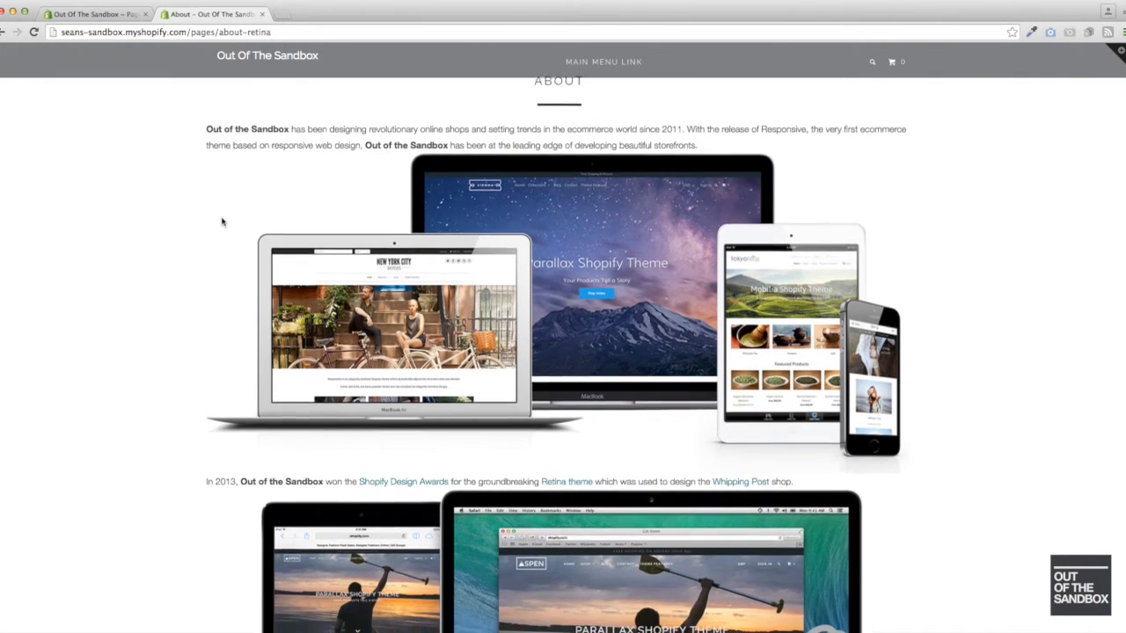
pyautogui.scroll(-6, 220, 222)
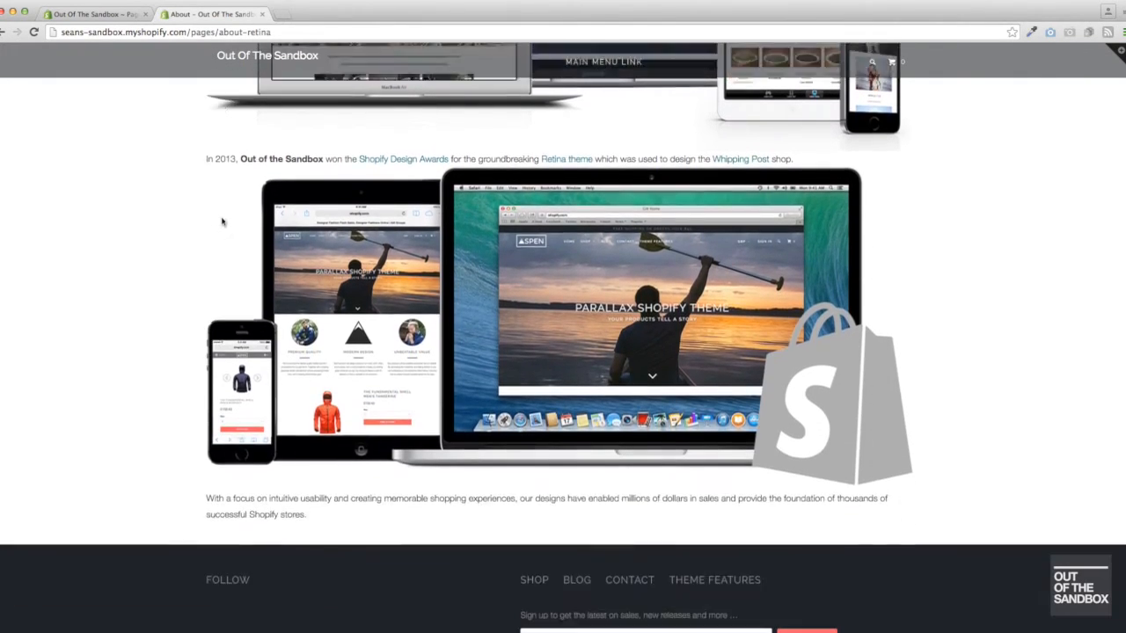
pyautogui.scroll(6, 188, 397)
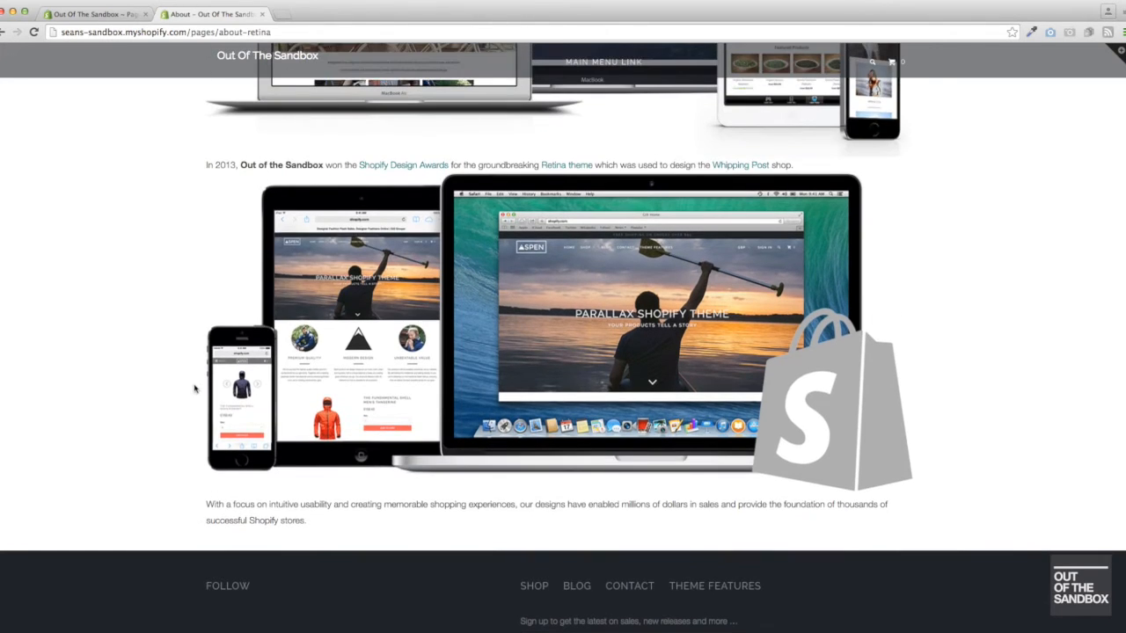
pyautogui.scroll(5, 194, 387)
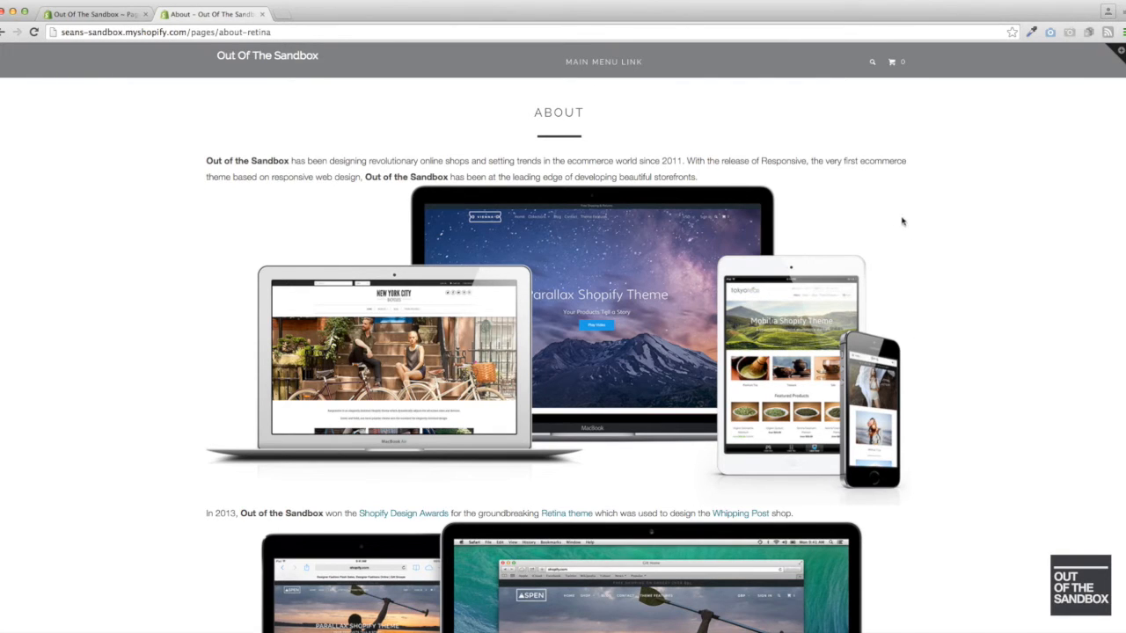
pyautogui.scroll(-5, 831, 220)
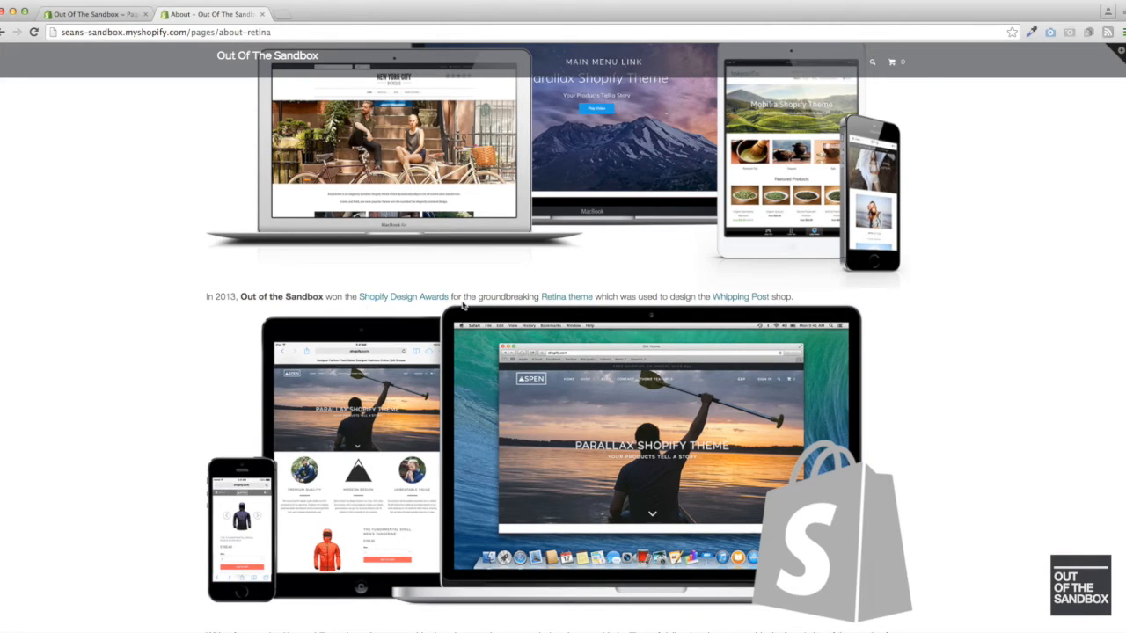
pyautogui.scroll(-3, 577, 400)
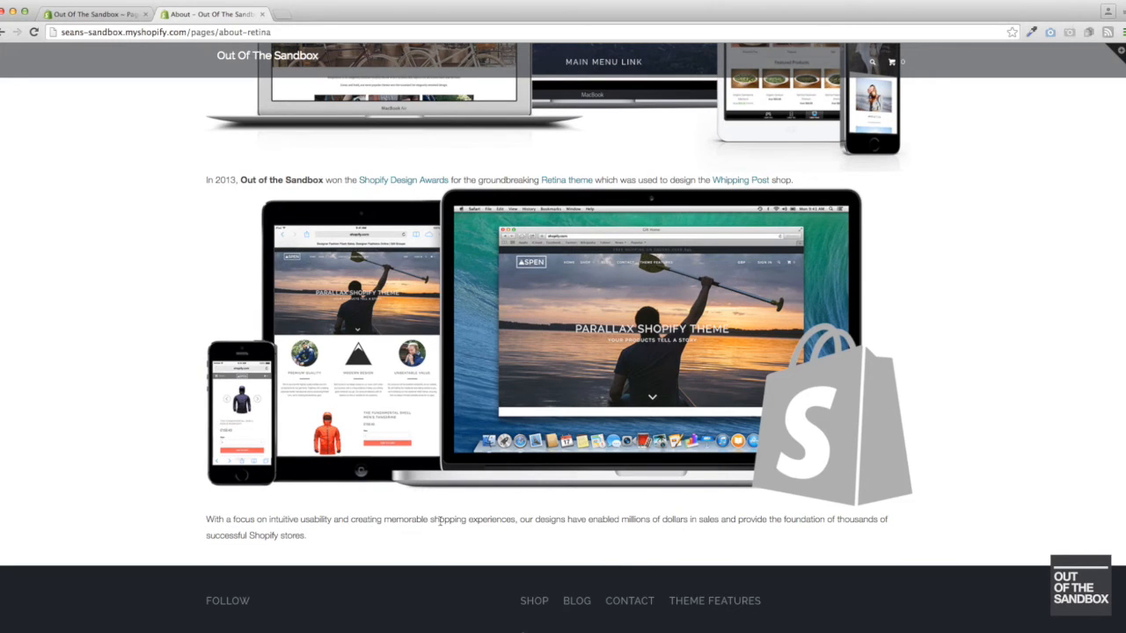
pyautogui.scroll(5, 568, 495)
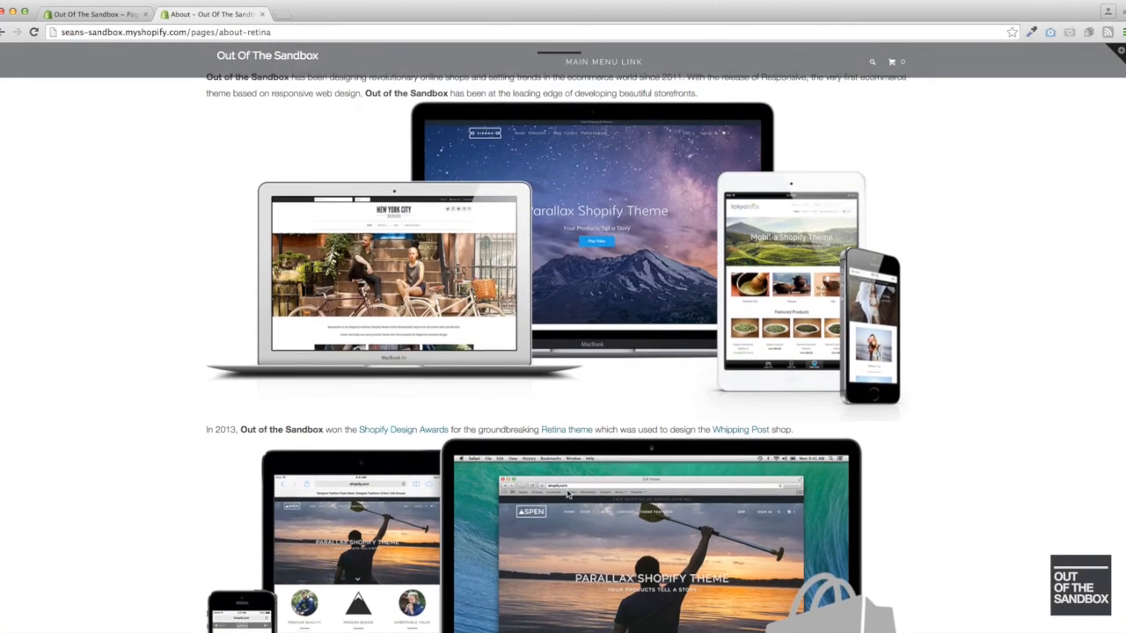
pyautogui.scroll(2, 581, 478)
pyautogui.scroll(-2, 577, 468)
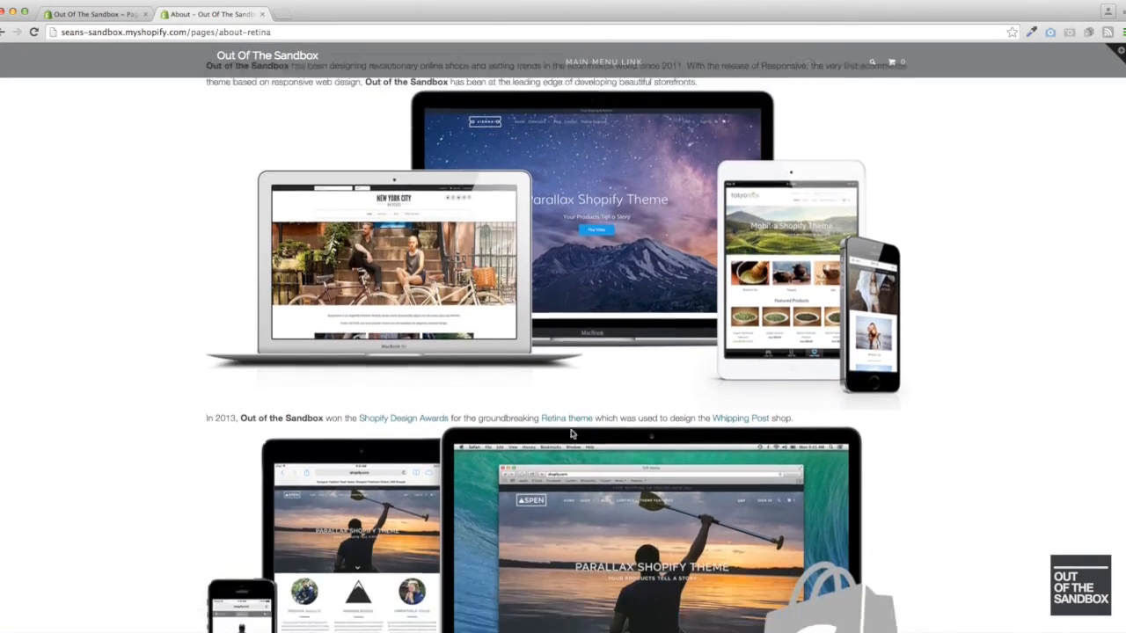
pyautogui.scroll(-3, 569, 433)
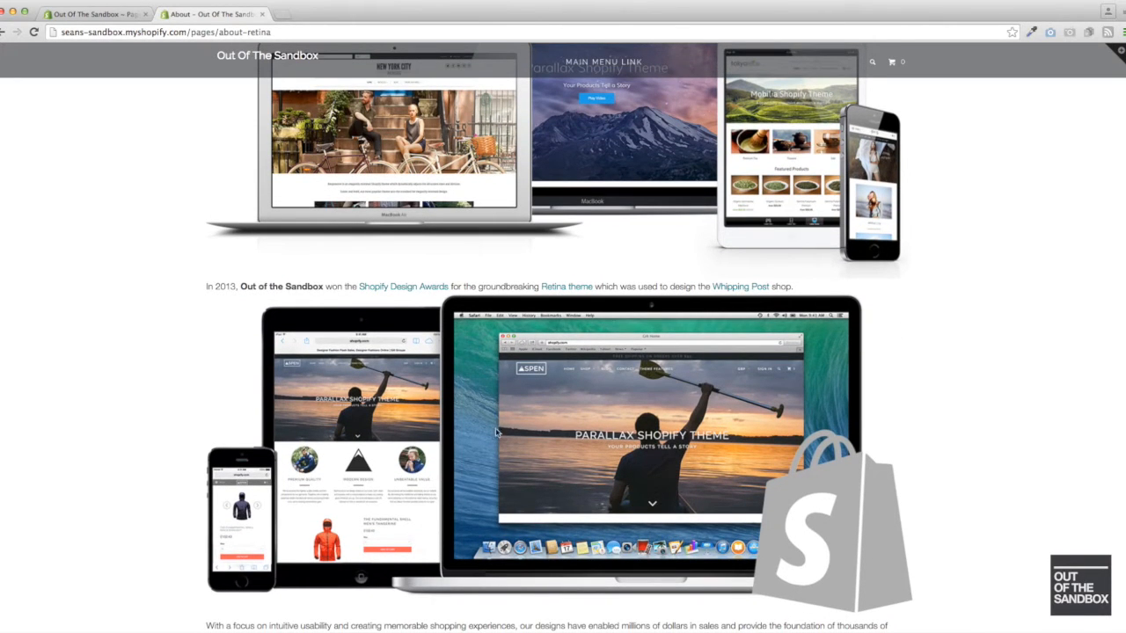
pyautogui.scroll(5, 444, 433)
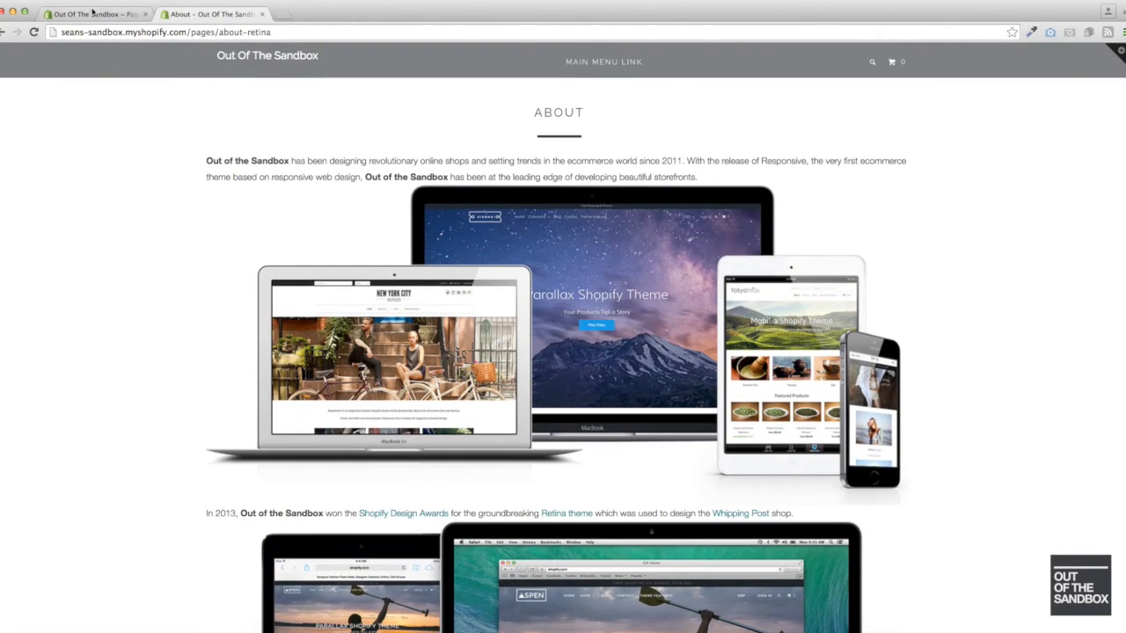
# - Return to the About page in the admin and review the available page templates without changing the selection
pyautogui.click(92, 16)
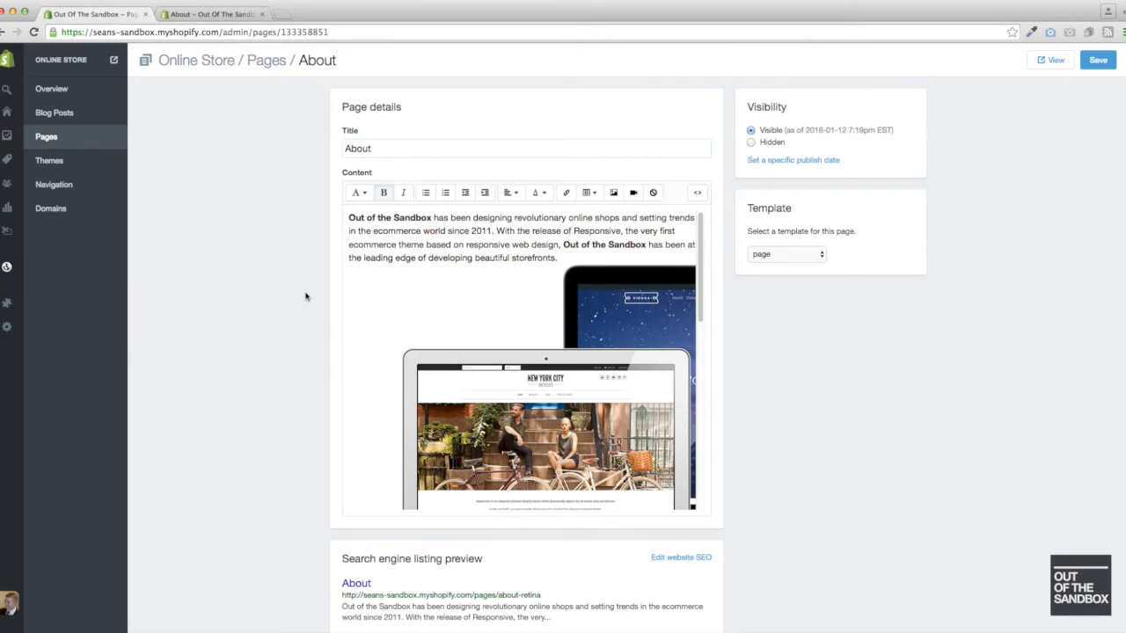
pyautogui.click(774, 260)
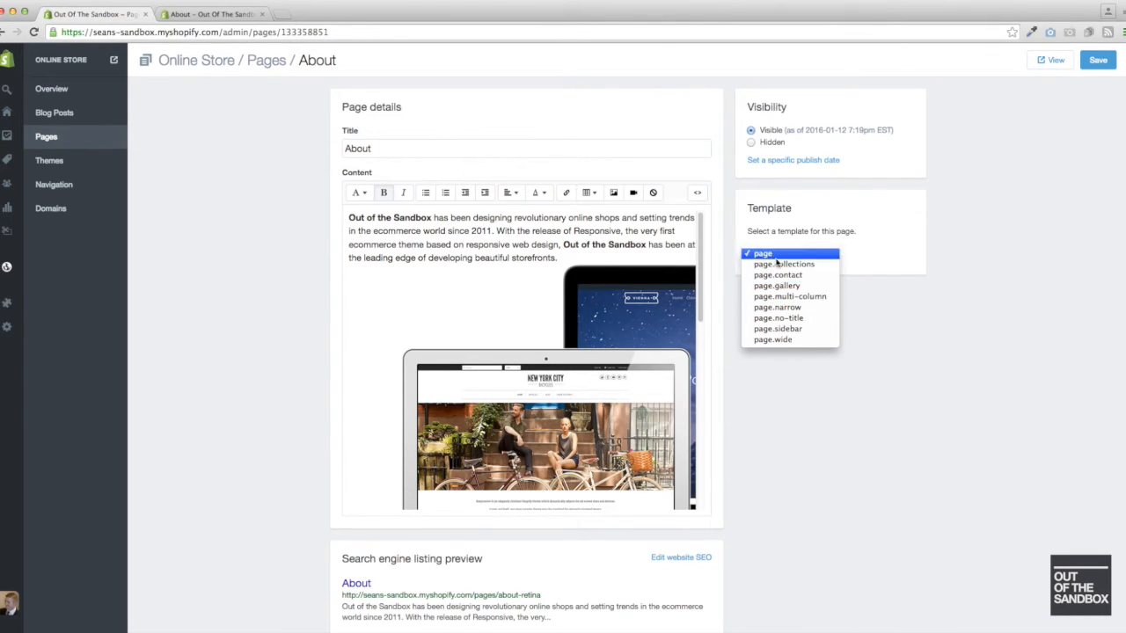
pyautogui.click(233, 204)
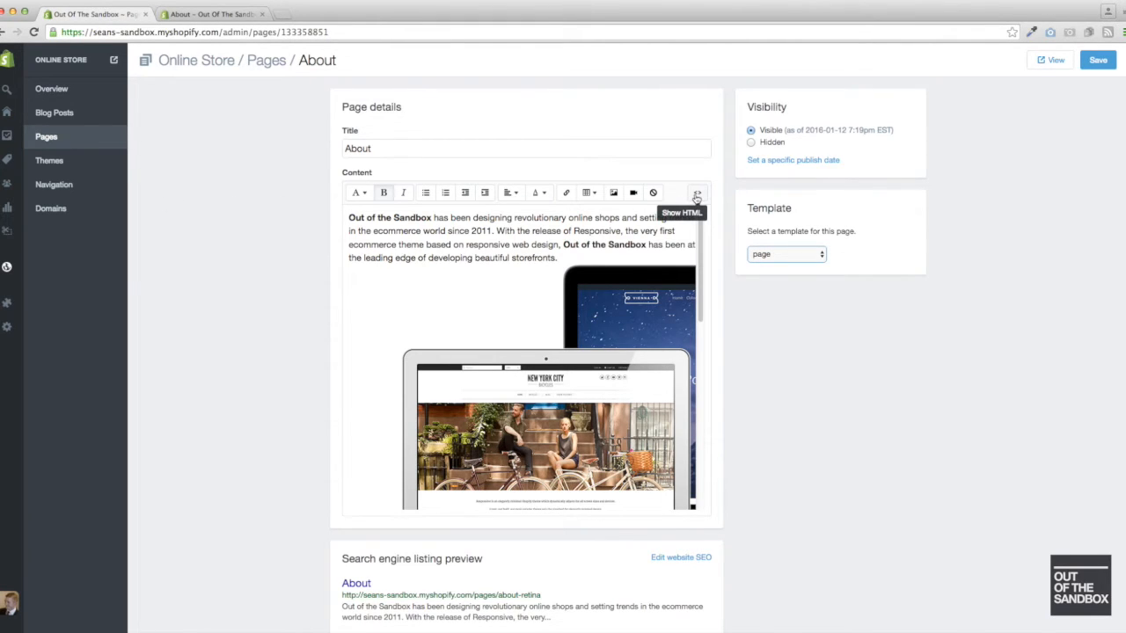
# - Show the About page content as HTML and set the first image tag apart from the surrounding text with blank lines
pyautogui.click(696, 195)
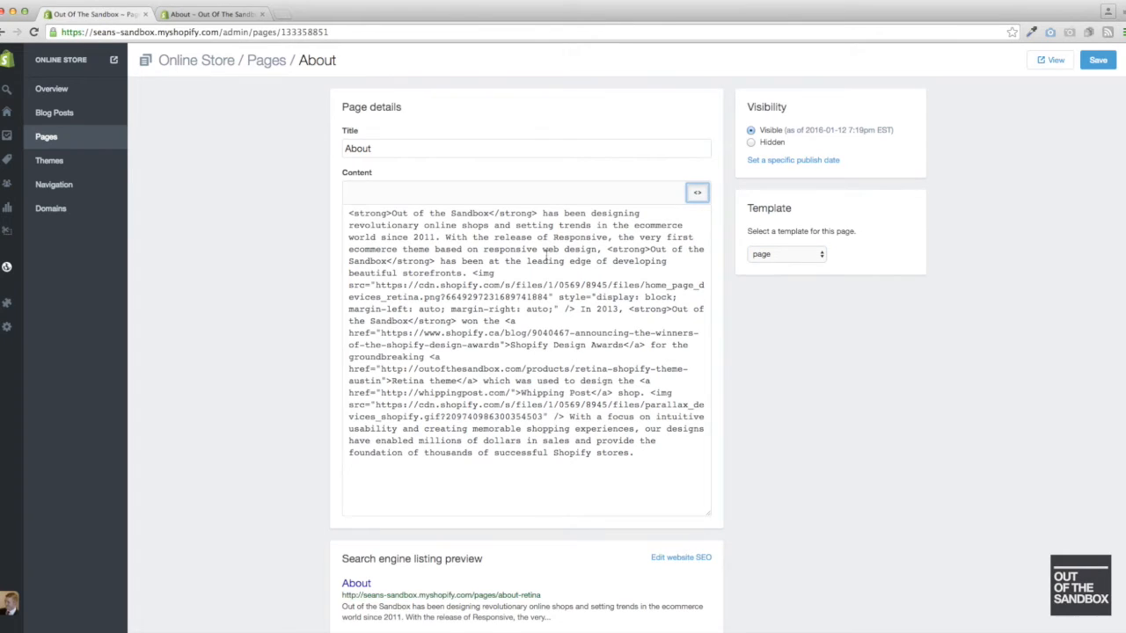
pyautogui.click(473, 274)
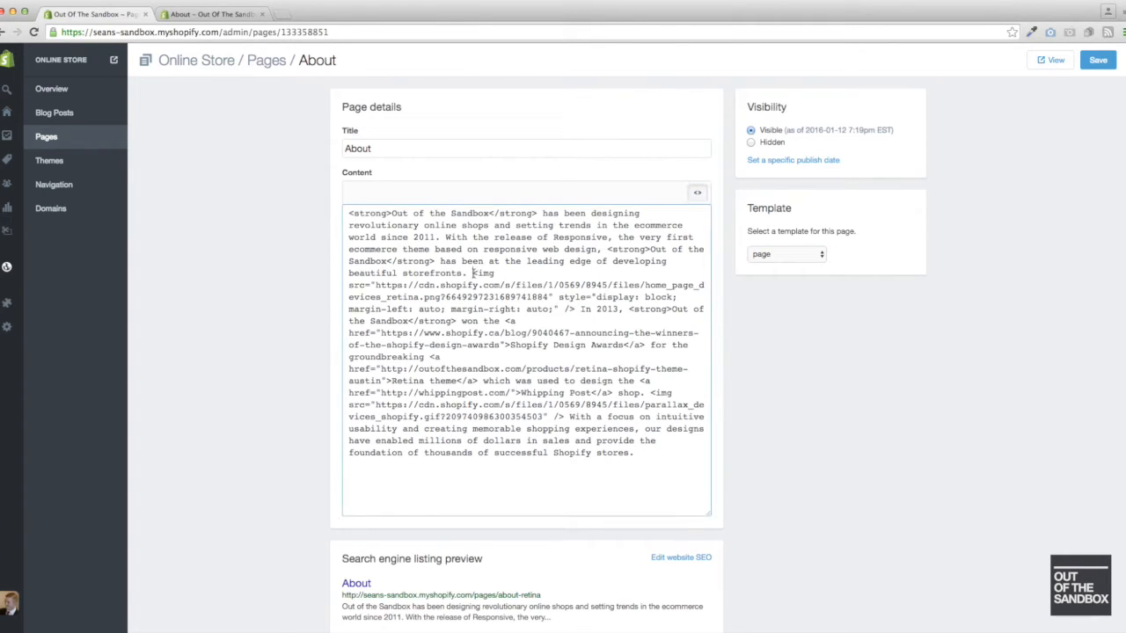
pyautogui.press('Return')
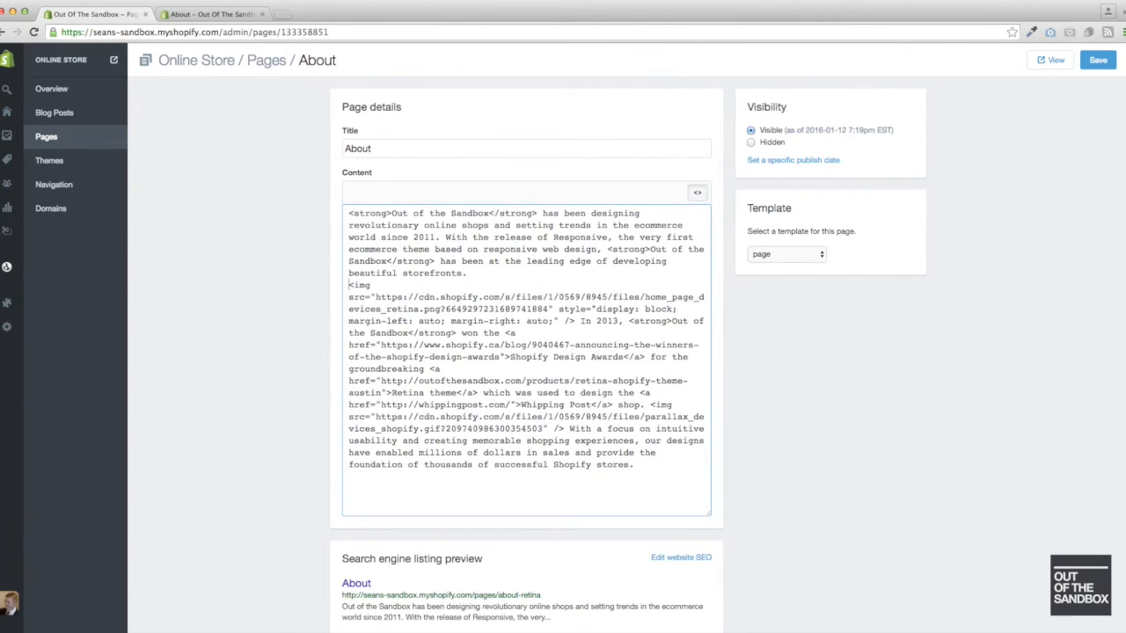
pyautogui.press('Return')
pyautogui.click(580, 334)
pyautogui.press('Return')
pyautogui.press('Return')
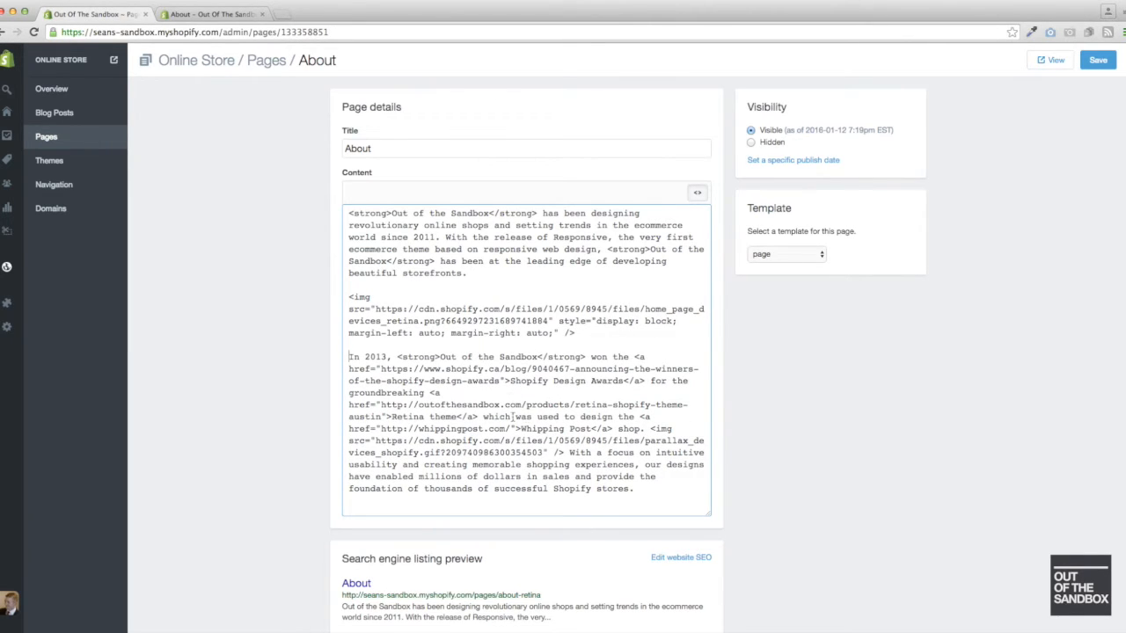
# - Set the second image tag, parallax_devices_shopify.gif, apart from the text before and after it with blank lines
pyautogui.click(651, 429)
pyautogui.press('Return')
pyautogui.press('Return')
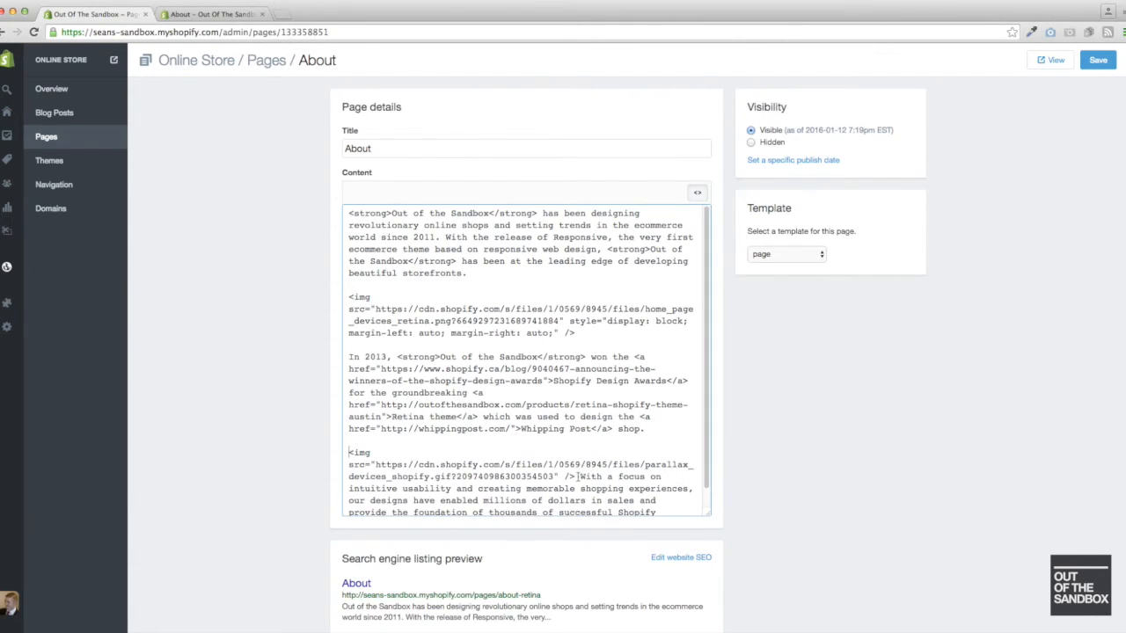
pyautogui.click(578, 475)
pyautogui.press('Return')
pyautogui.press('Return')
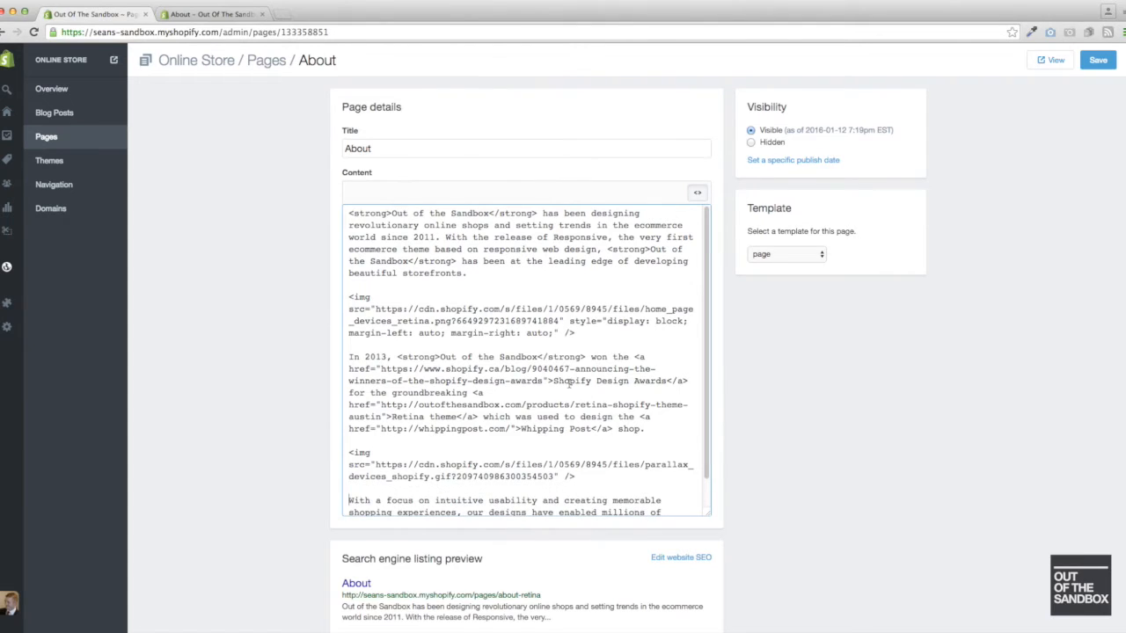
# - Wrap the opening paragraph in <div class="ten columns alpha"> and a closing </div>
pyautogui.scroll(-5, 519, 383)
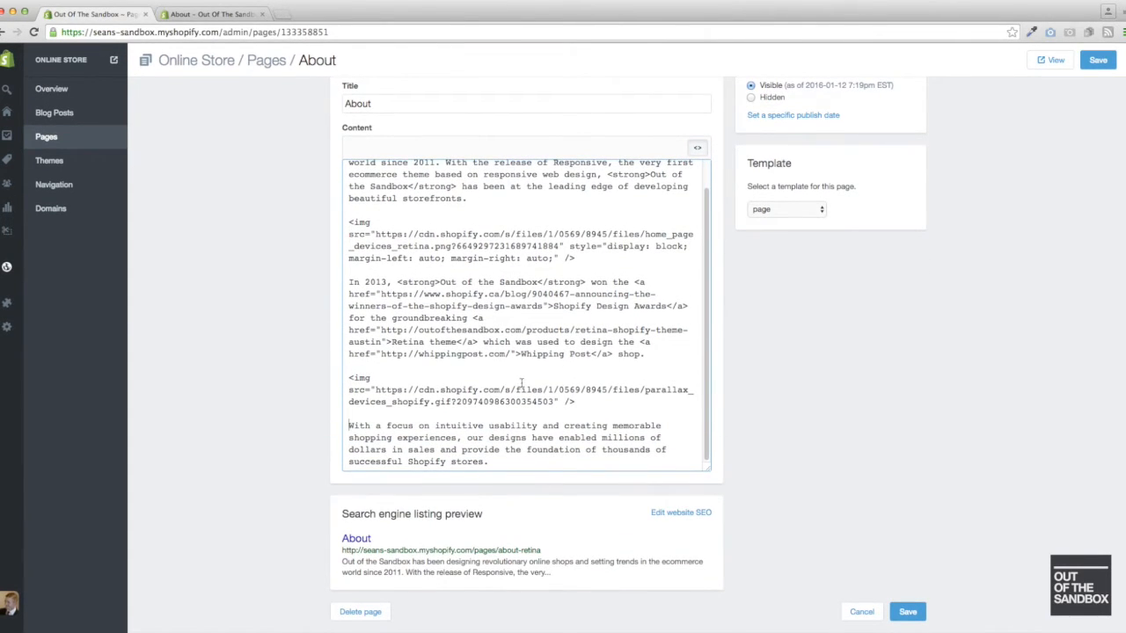
pyautogui.scroll(2, 446, 369)
pyautogui.scroll(1, 449, 379)
pyautogui.click(351, 202)
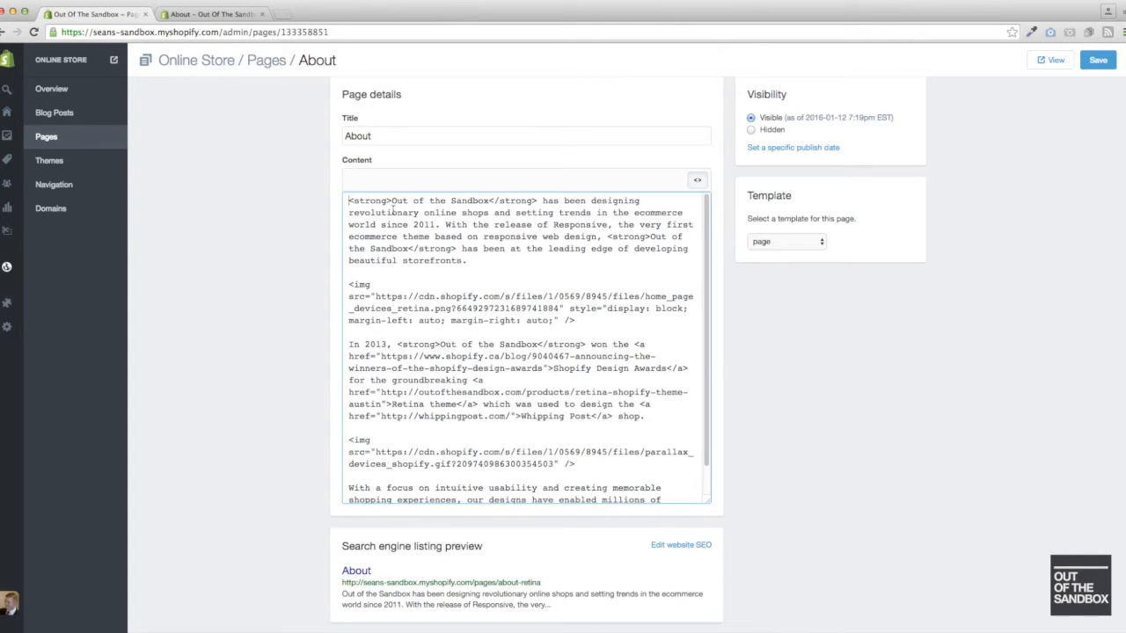
pyautogui.press('Return')
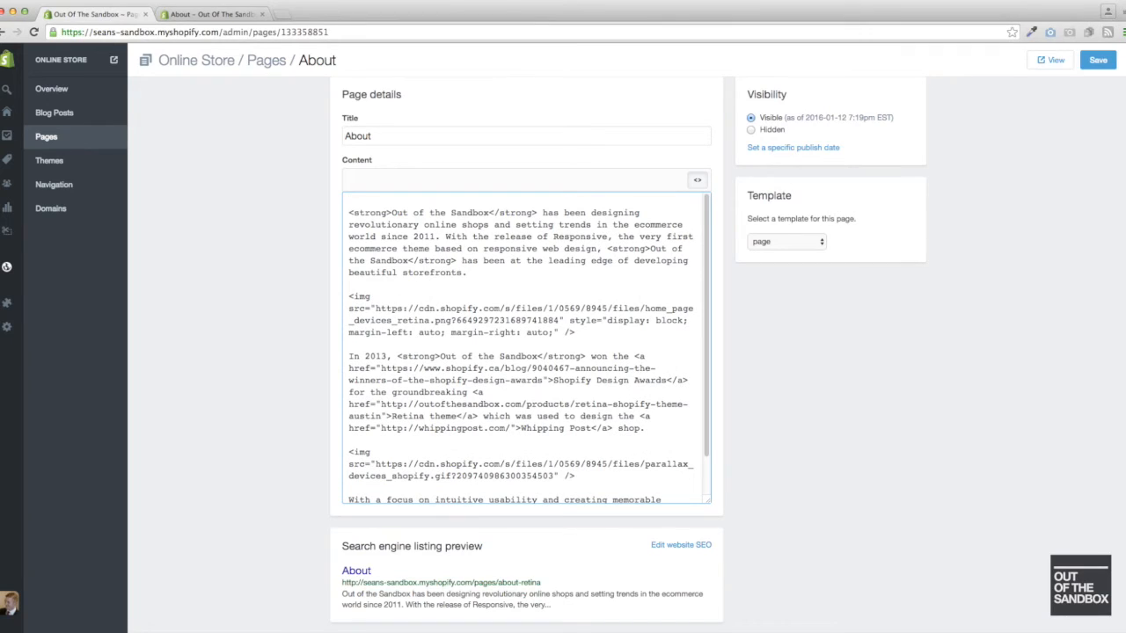
pyautogui.write('<div class="')
pyautogui.write('ten columns')
pyautogui.write('alpha')
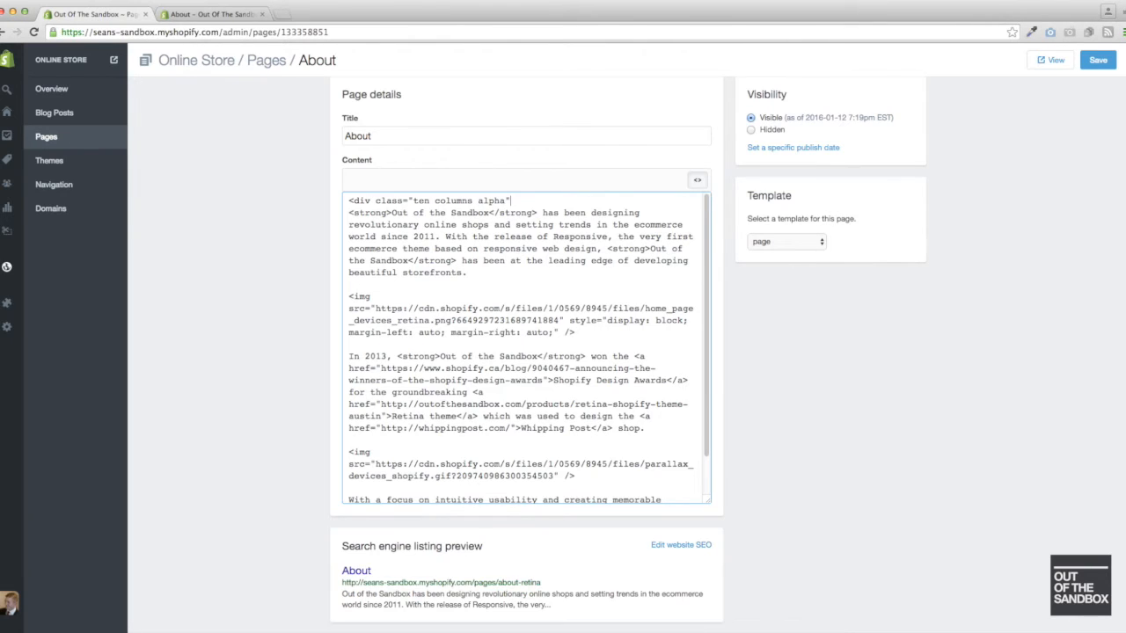
pyautogui.write('">')
pyautogui.write('</div')
pyautogui.write('>')
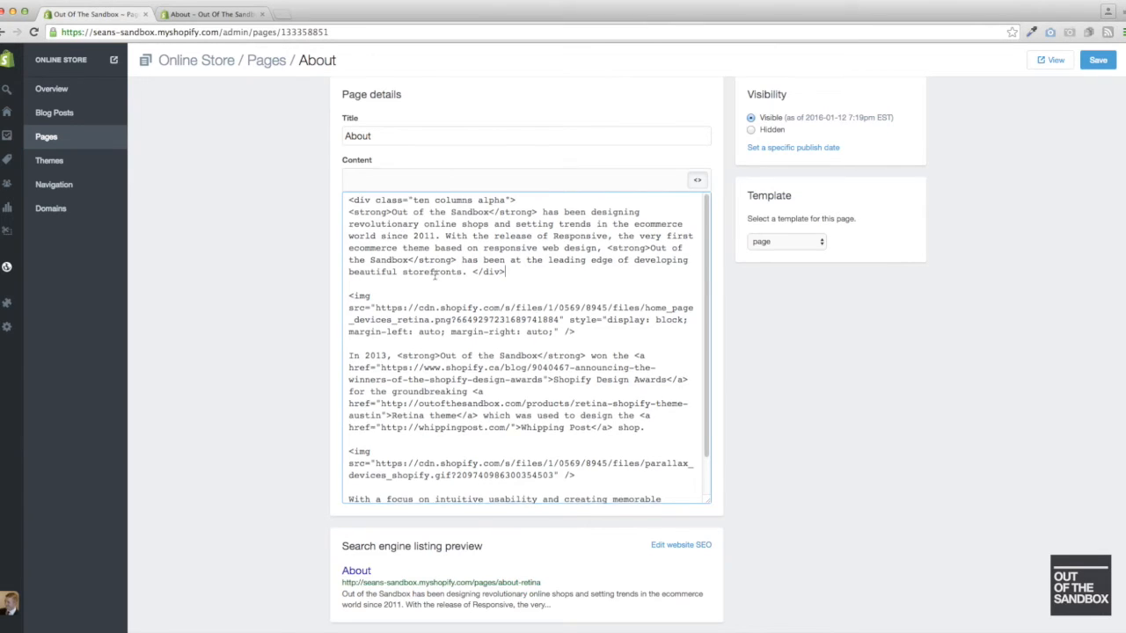
# - Add the opening tag <div class="six columns omega"> on its own line above the first image tag
pyautogui.scroll(-2, 434, 274)
pyautogui.scroll(3, 434, 275)
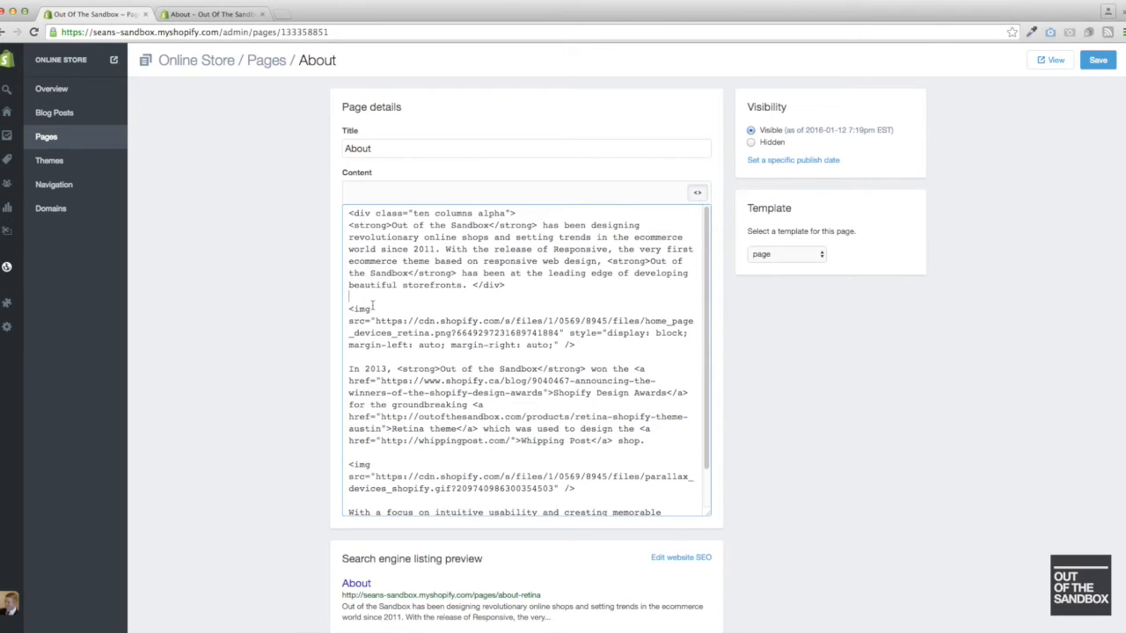
pyautogui.press('Return')
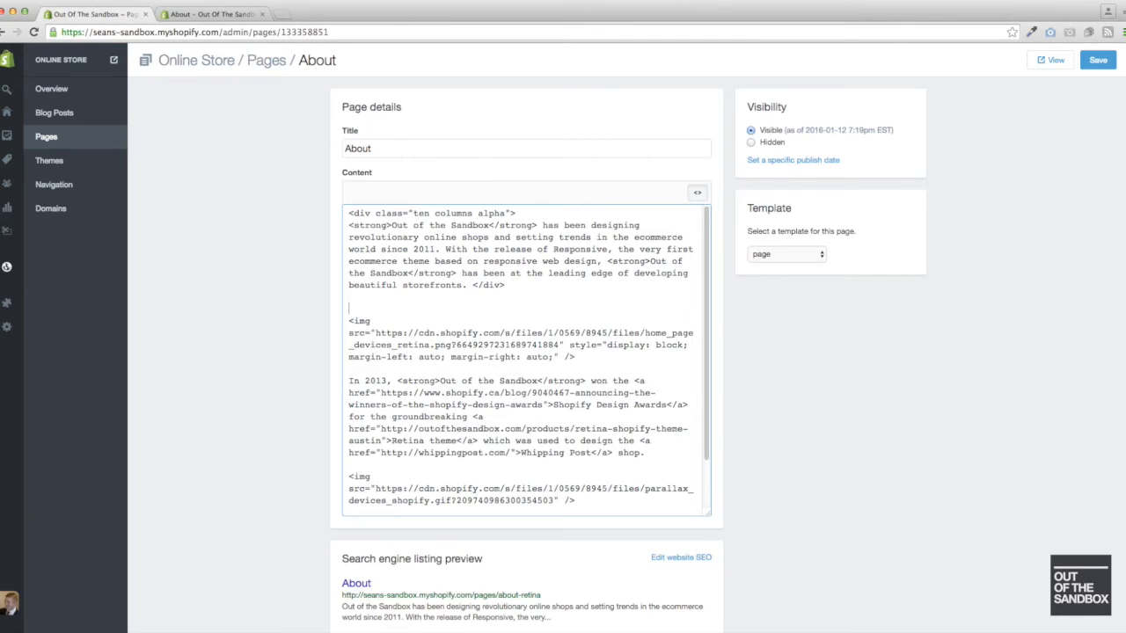
pyautogui.write('<div class="six columns')
pyautogui.write('omega')
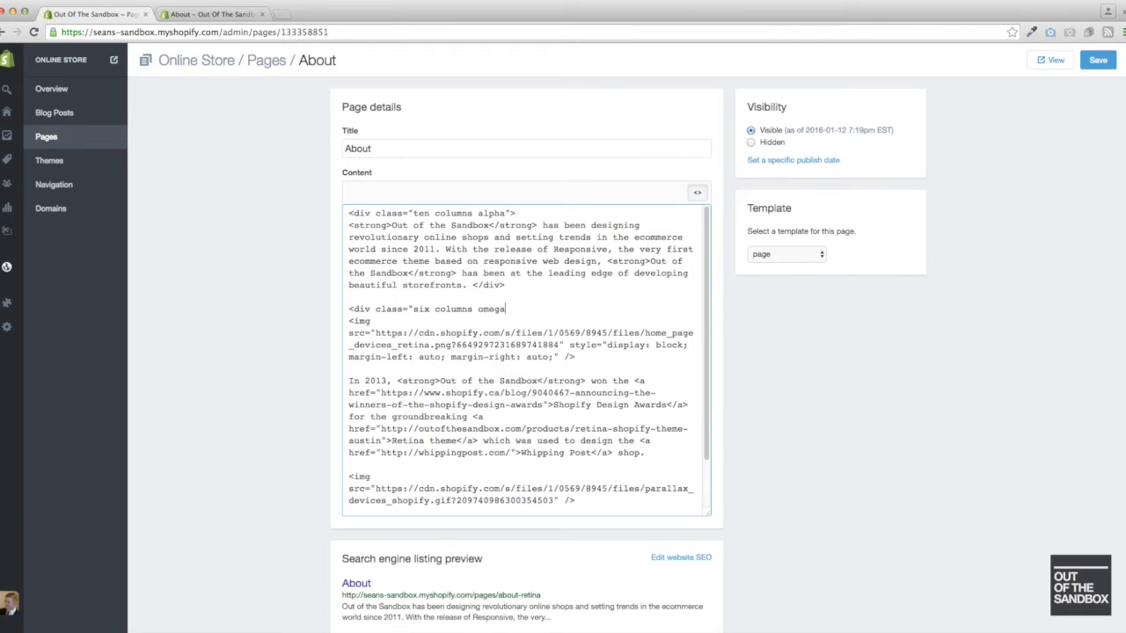
pyautogui.write('">')
# - Close the first image's div with </div> and leave a blank line before the "In 2013" paragraph
pyautogui.click(433, 369)
pyautogui.write('<')
pyautogui.write('div')
pyautogui.press('BackSpace')
pyautogui.press('BackSpace')
pyautogui.press('BackSpace')
pyautogui.write('/div>')
pyautogui.press('Return')
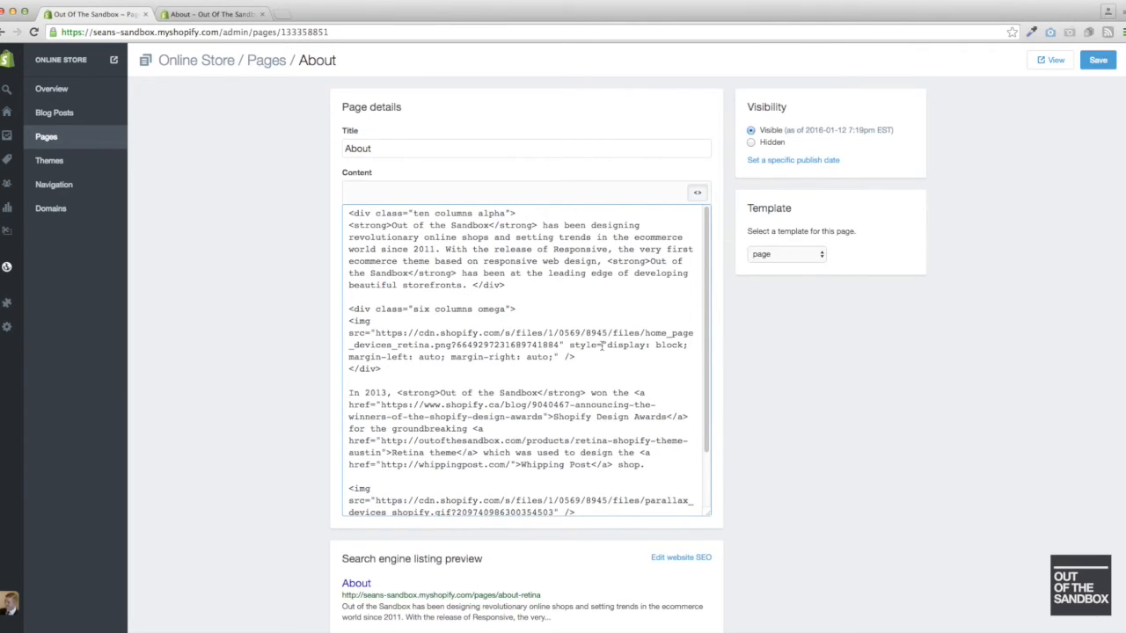
# - Save the About page and reload it on the storefront to check the ten- and six-column row
pyautogui.click(1096, 62)
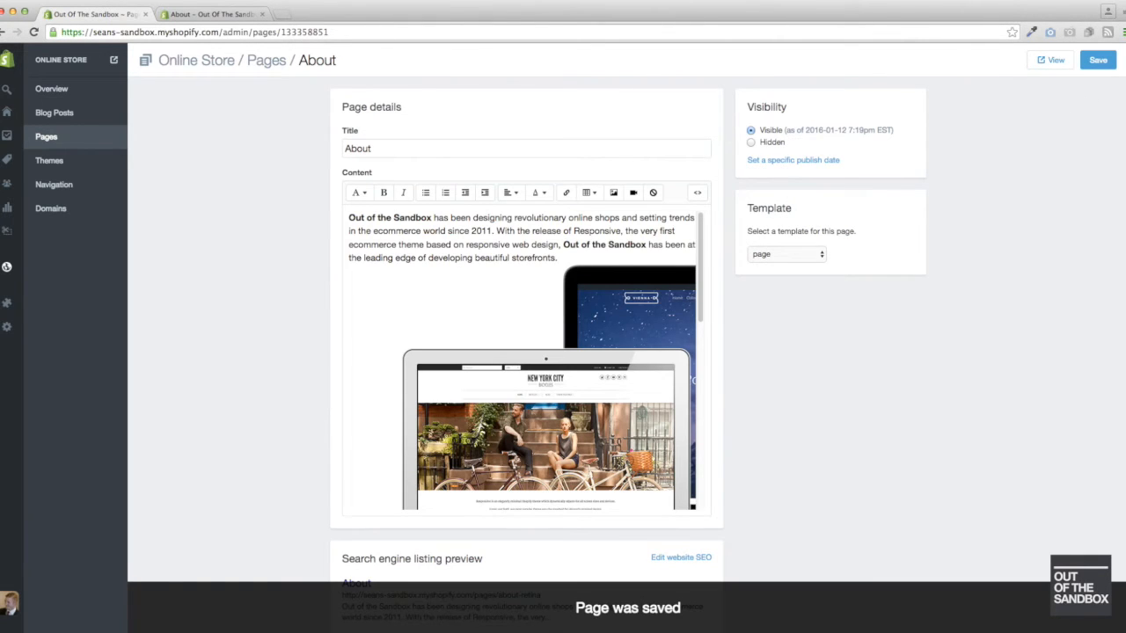
pyautogui.click(190, 15)
pyautogui.press('super+r')
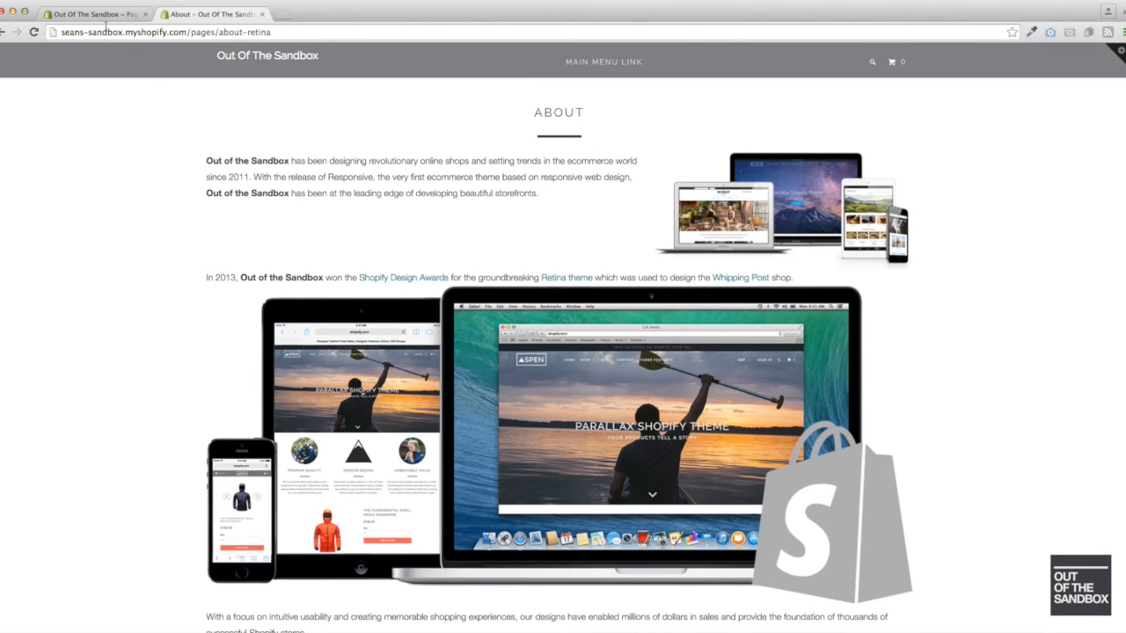
pyautogui.scroll(-3, 286, 235)
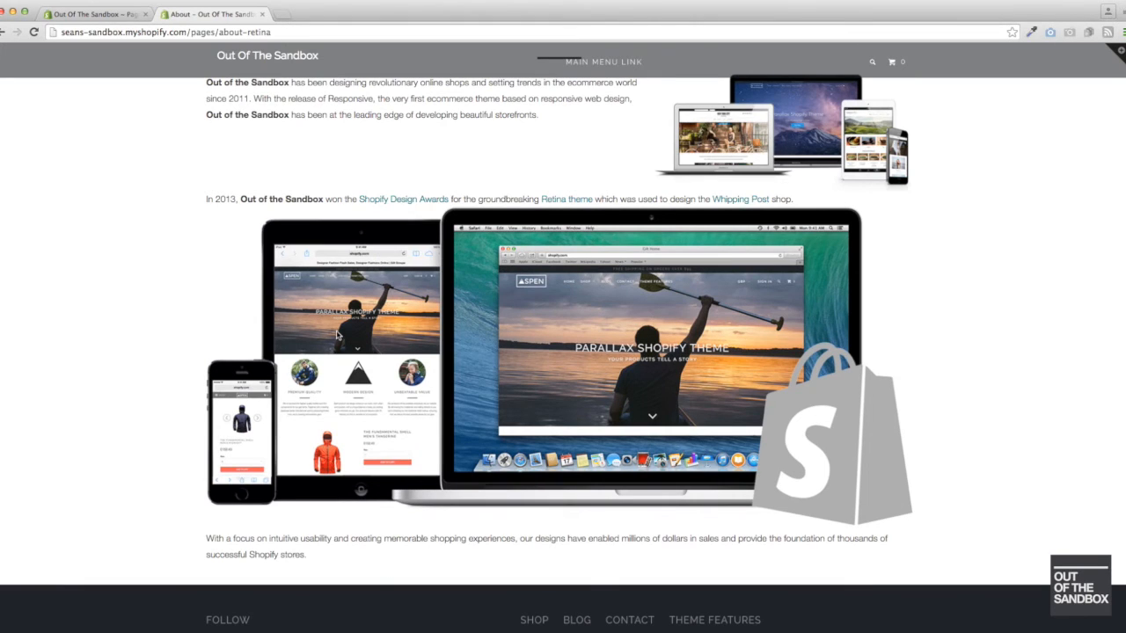
# - Reopen the About page's HTML in the admin and separate the "In 2013" paragraph, second image and closing paragraph with blank lines
pyautogui.click(90, 14)
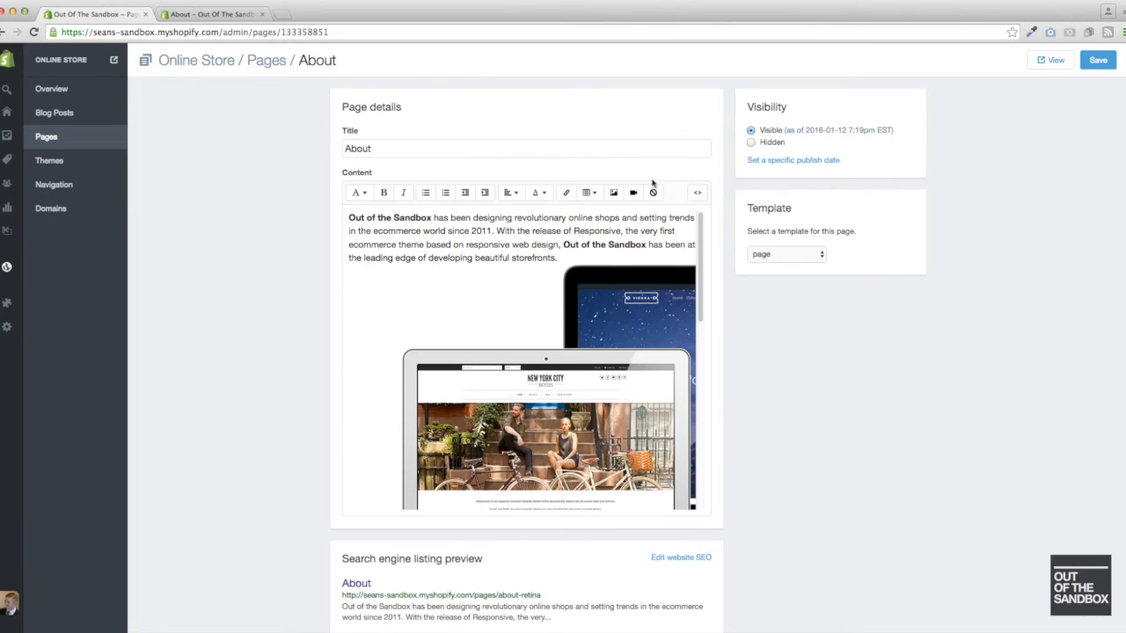
pyautogui.click(697, 195)
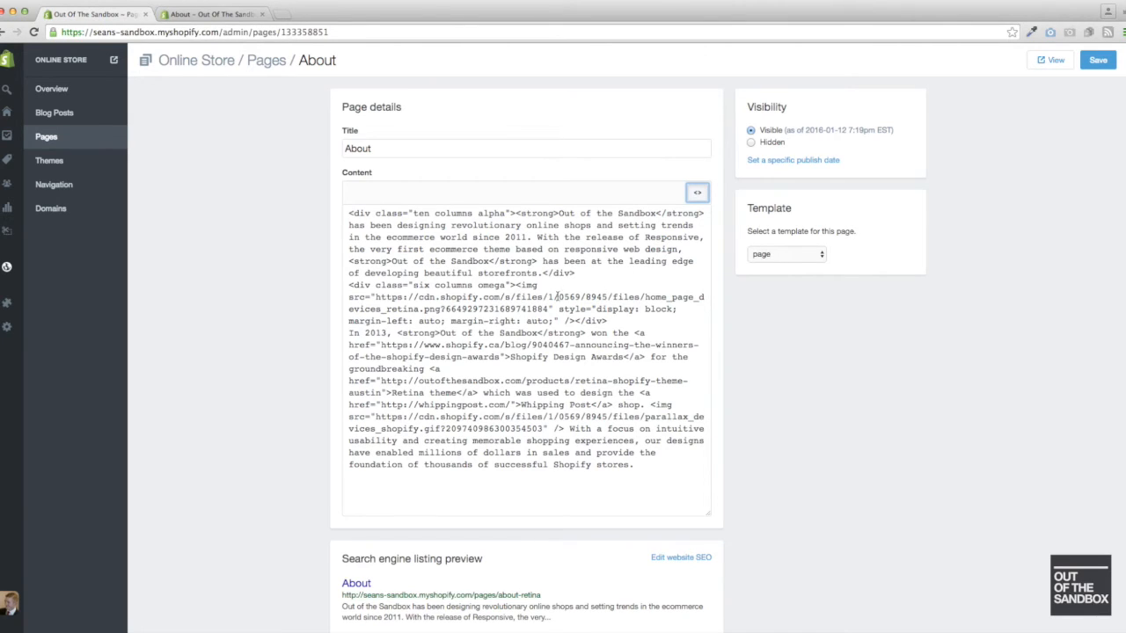
pyautogui.click(611, 321)
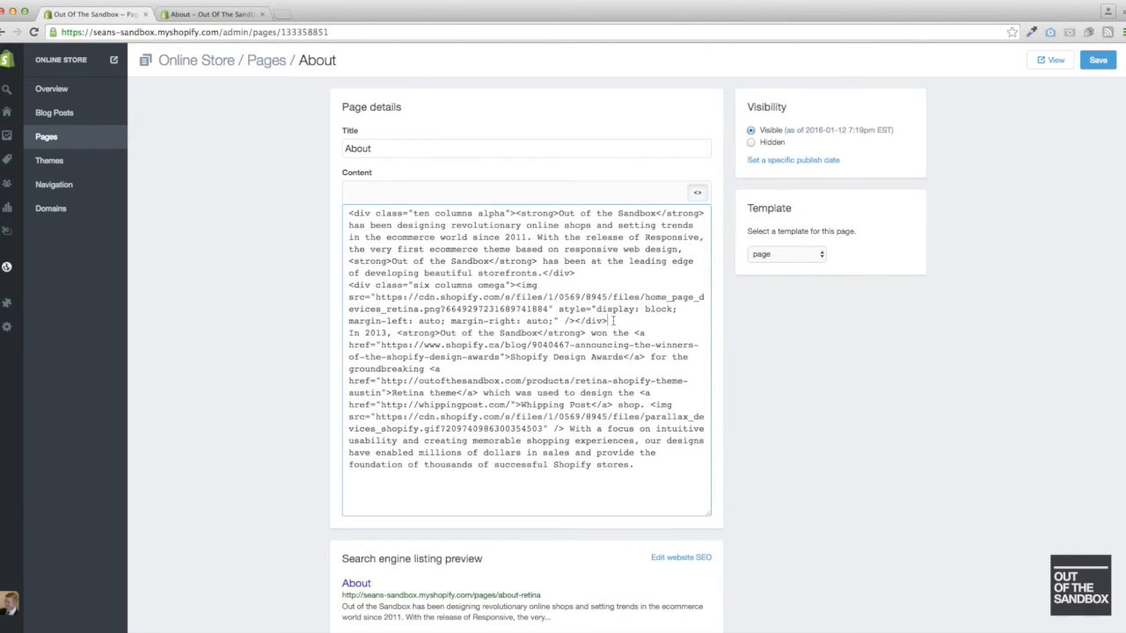
pyautogui.press('Return')
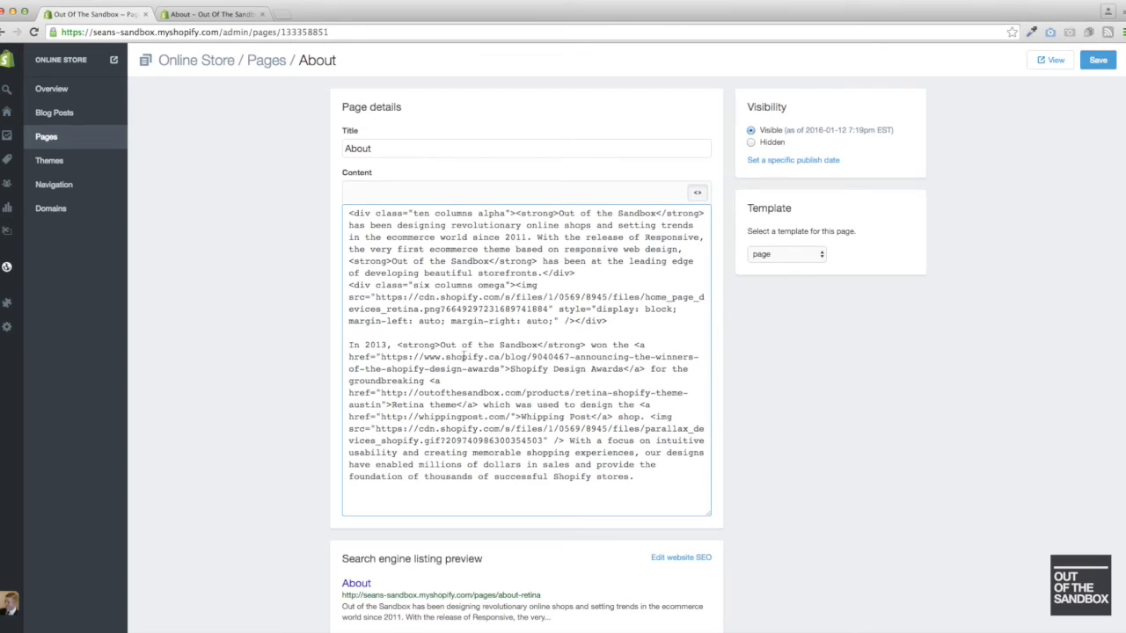
pyautogui.click(652, 416)
pyautogui.press('Return')
pyautogui.press('Return')
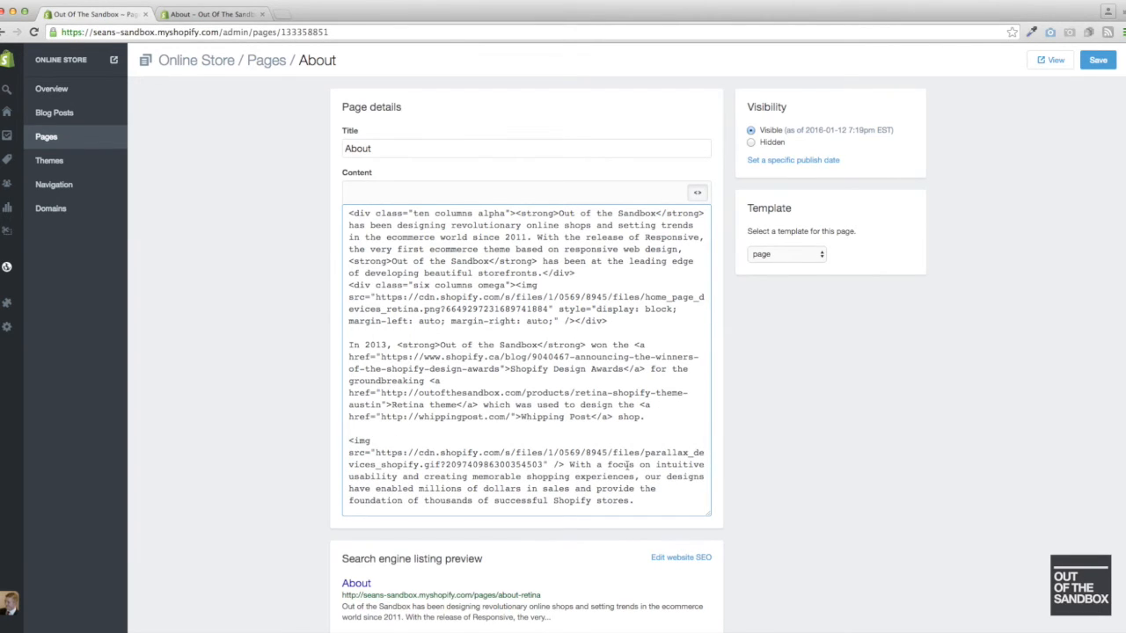
pyautogui.click(568, 464)
pyautogui.press('Return')
pyautogui.press('Return')
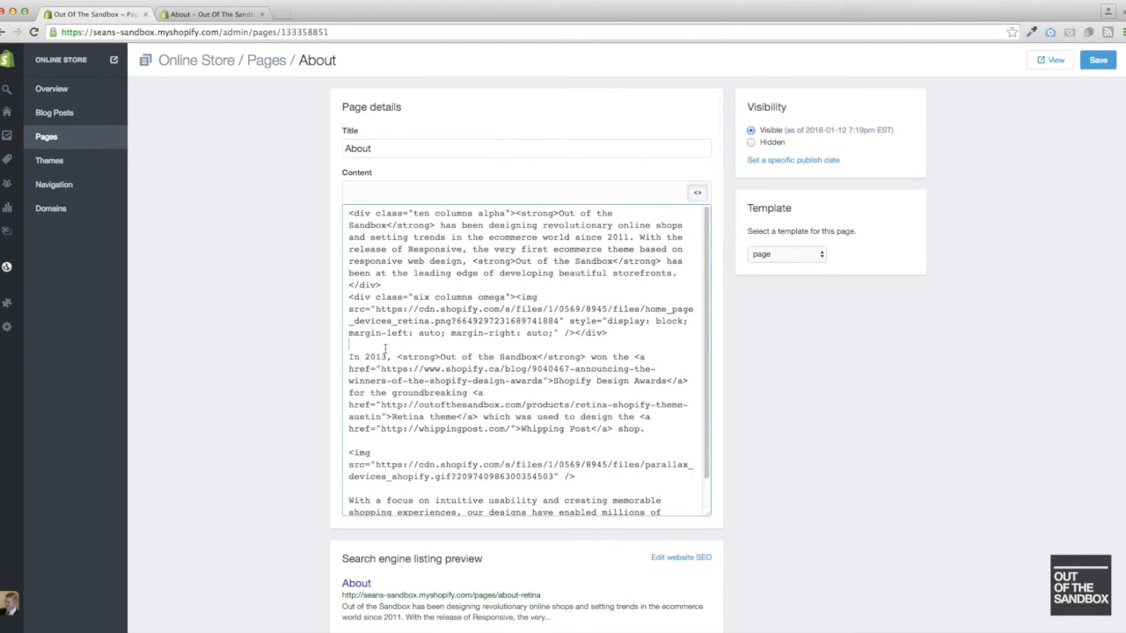
# - Wrap the "In 2013" paragraph in <div class="four columns alpha"> and a closing </div>
pyautogui.press('Return')
pyautogui.write('<div class="')
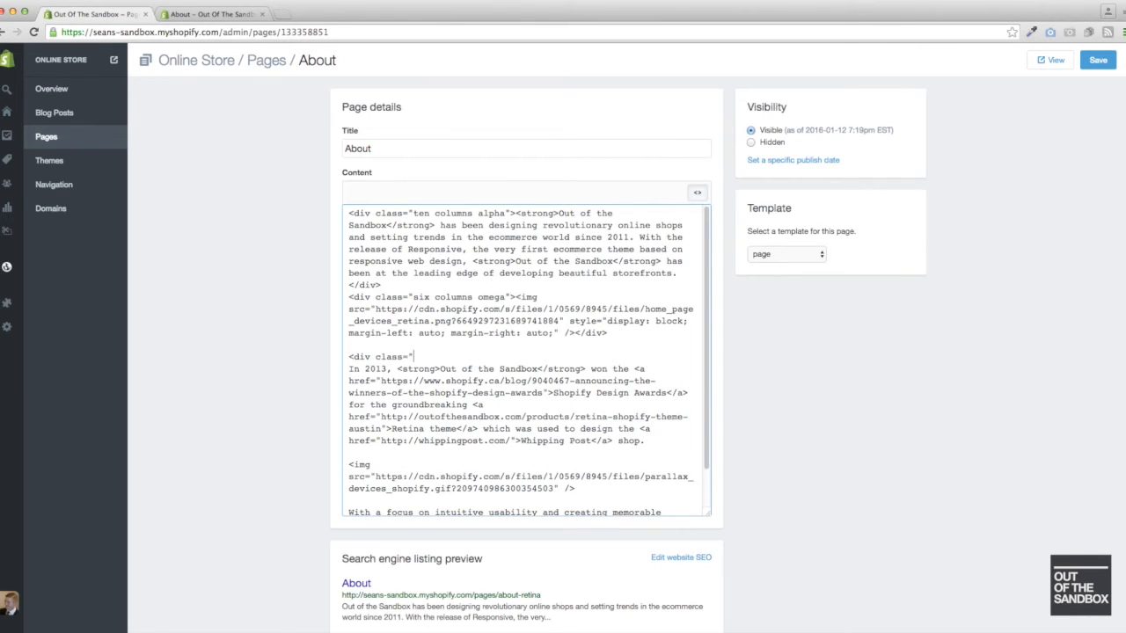
pyautogui.write('four columns alpha">')
pyautogui.click(662, 440)
pyautogui.write('</div>')
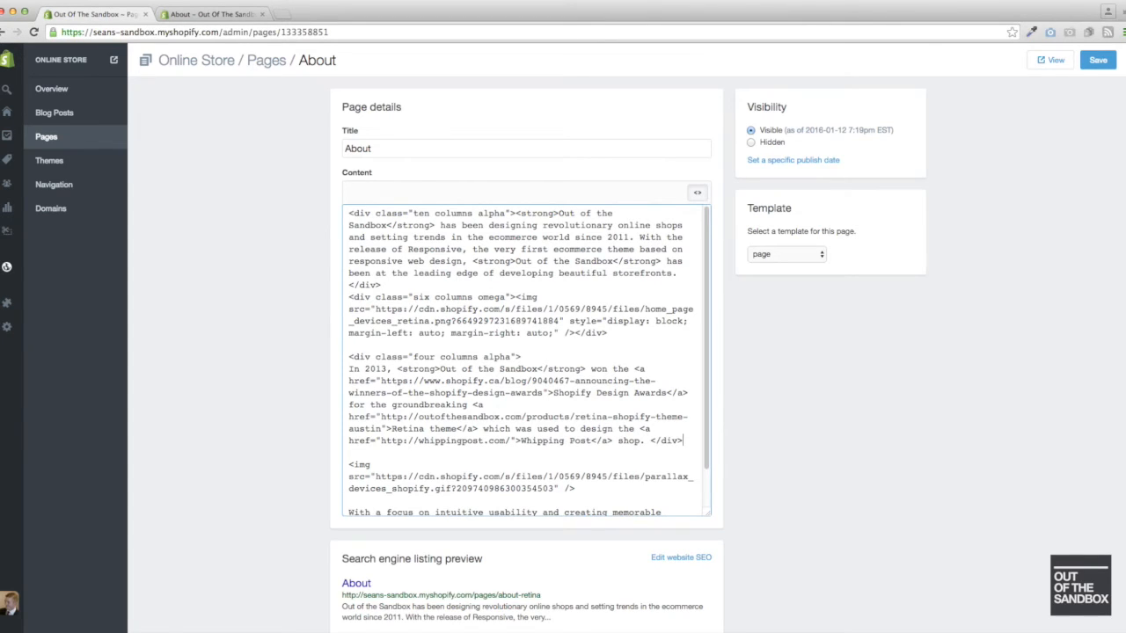
# - Wrap the second image tag in <div class="six columns"> and a closing </div>
pyautogui.click(357, 454)
pyautogui.press('Return')
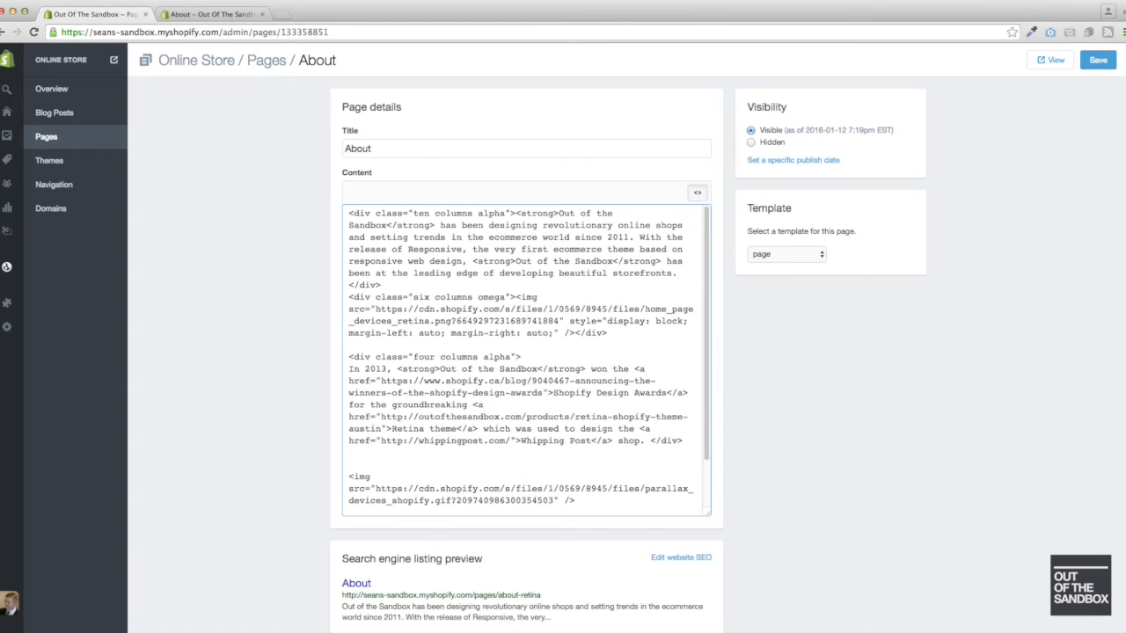
pyautogui.write('<div class="six columns')
pyautogui.write('">')
pyautogui.scroll(-1, 384, 486)
pyautogui.scroll(-1, 384, 487)
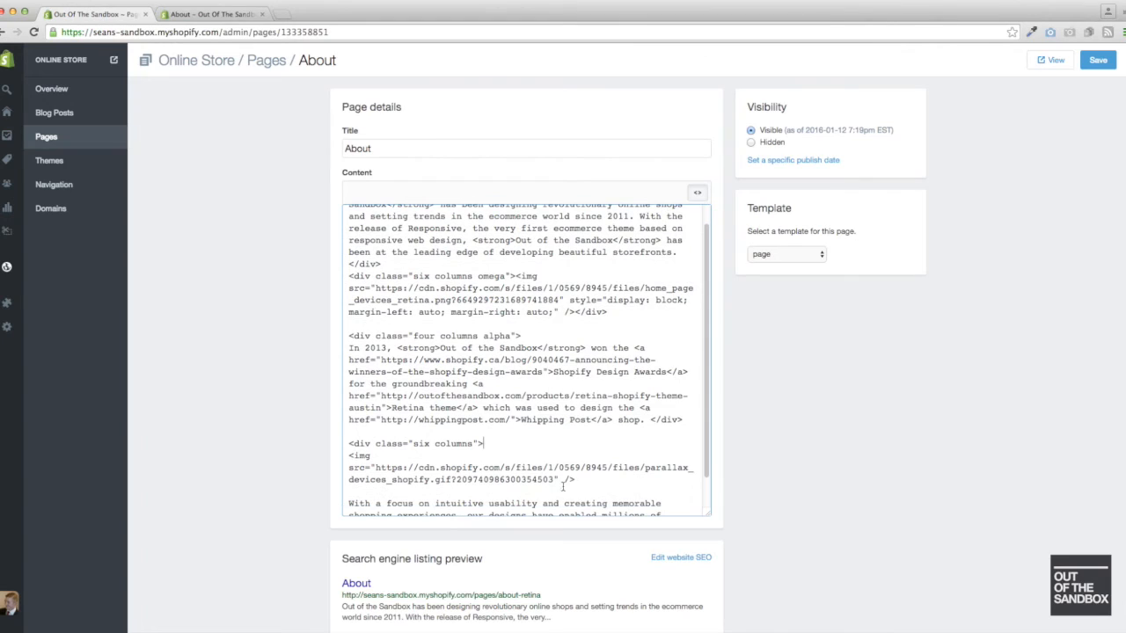
pyautogui.click(607, 481)
pyautogui.write('</div>')
# - Wrap the closing "With a focus on intuitive usability" paragraph in <div class="six columns omega"> and a closing </div>
pyautogui.scroll(-3, 447, 436)
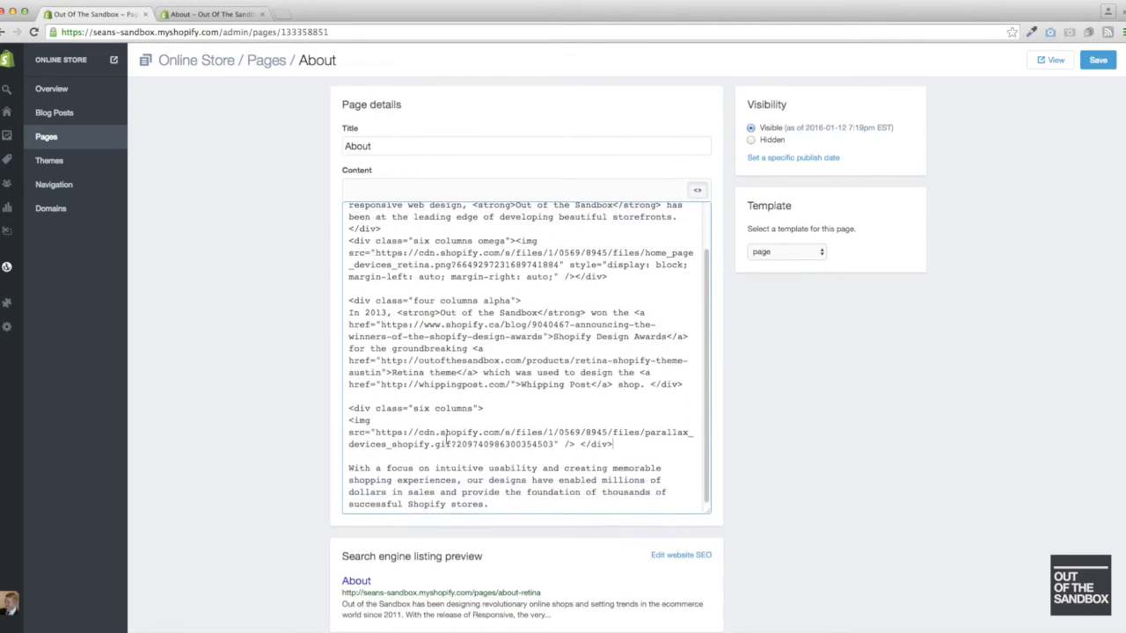
pyautogui.scroll(-2, 447, 438)
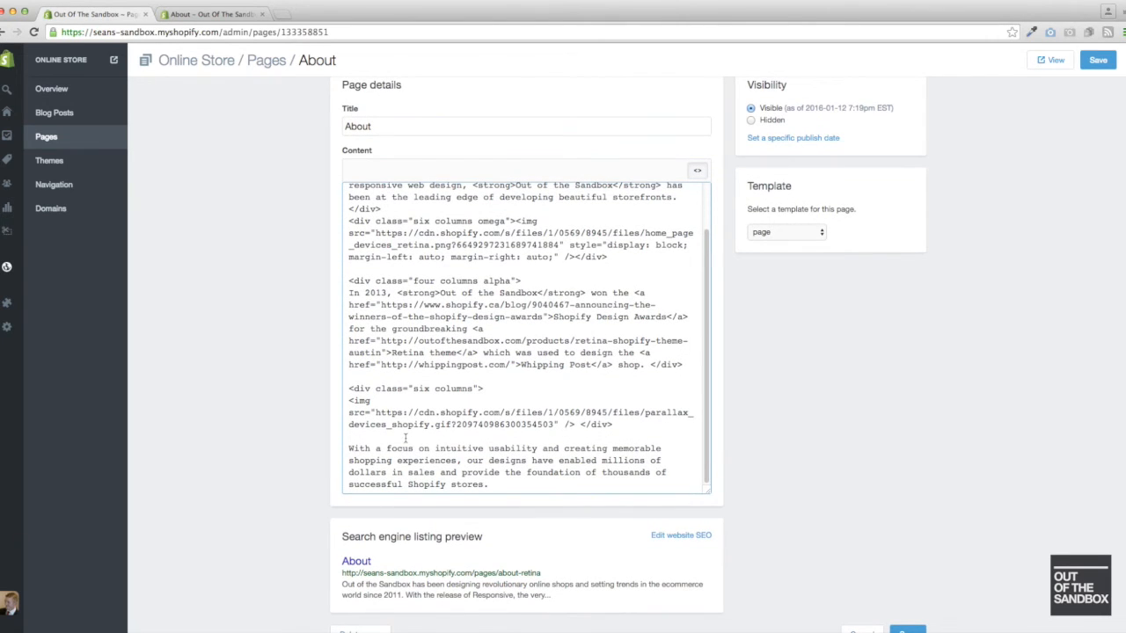
pyautogui.click(404, 437)
pyautogui.press('Return')
pyautogui.write('<')
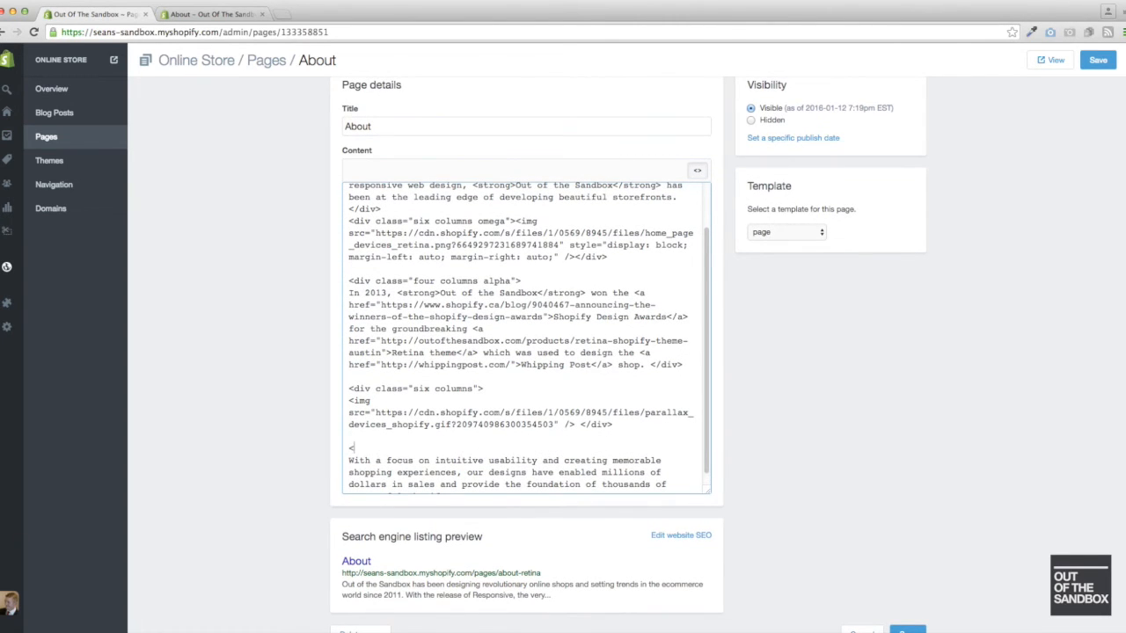
pyautogui.write('div class="six columns')
pyautogui.write('omega')
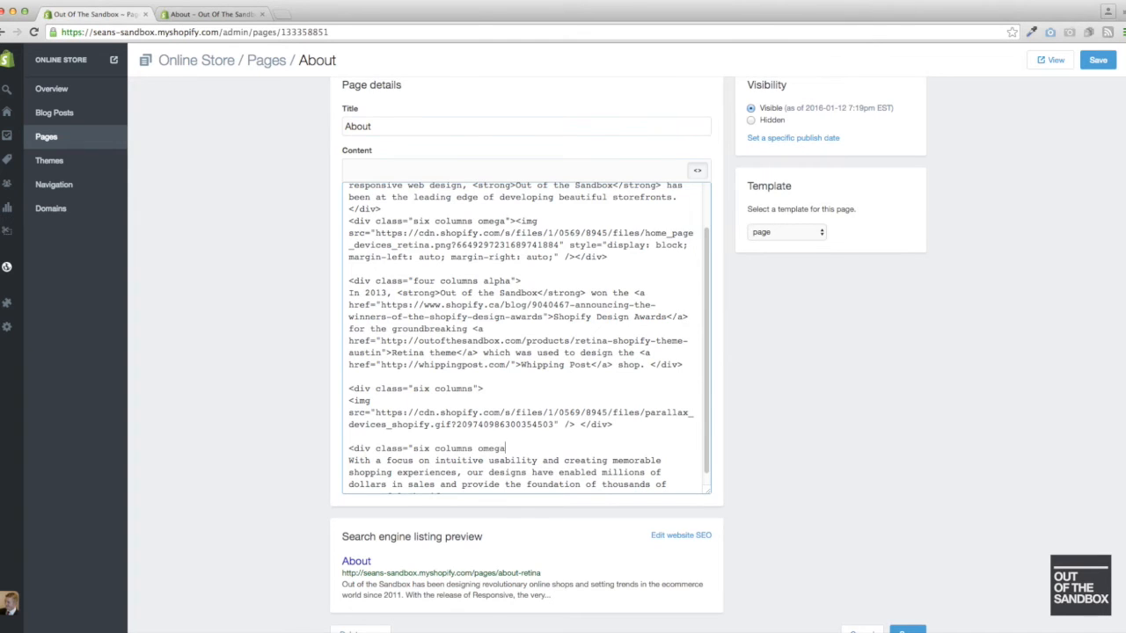
pyautogui.write('">')
pyautogui.scroll(-1, 416, 437)
pyautogui.click(502, 464)
pyautogui.write('</div>')
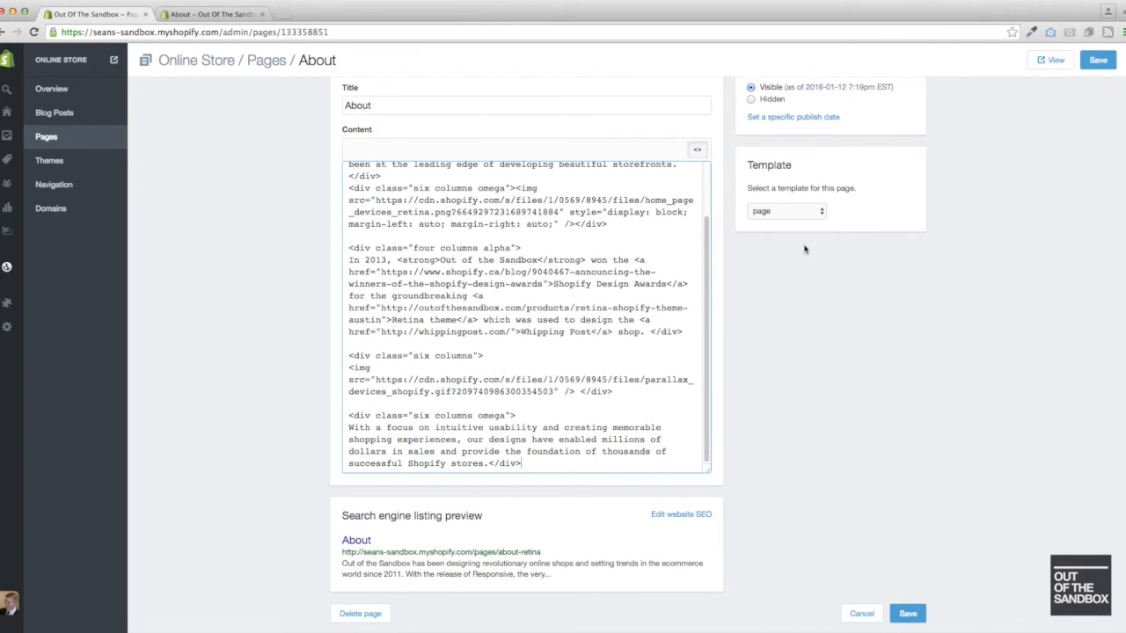
# - Save the About page and reload its live storefront view
pyautogui.click(1101, 61)
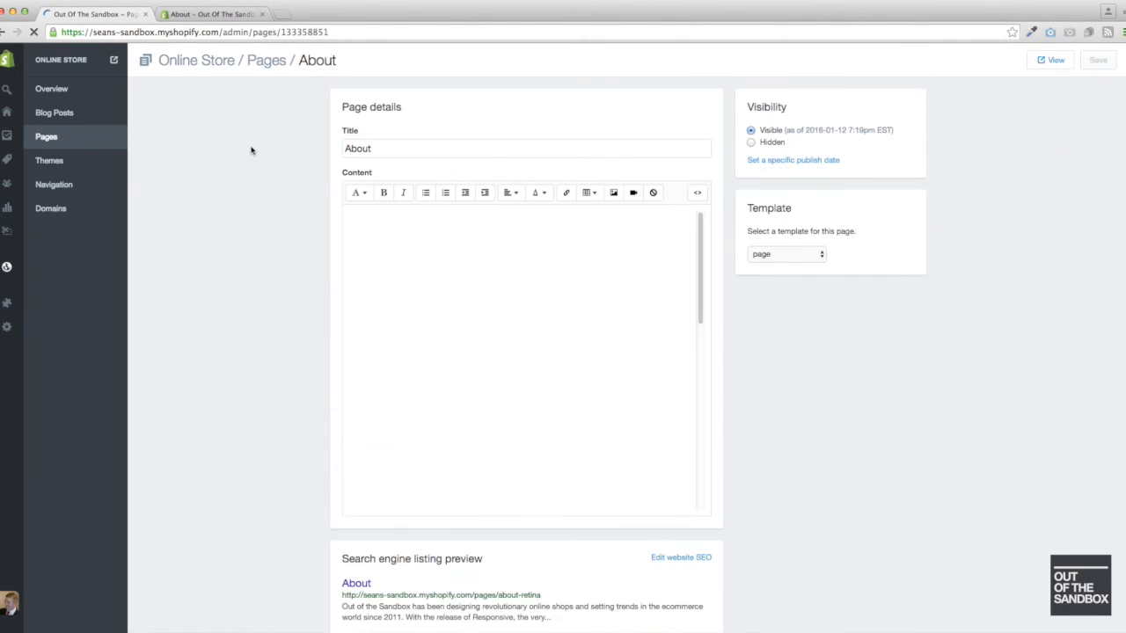
pyautogui.click(216, 15)
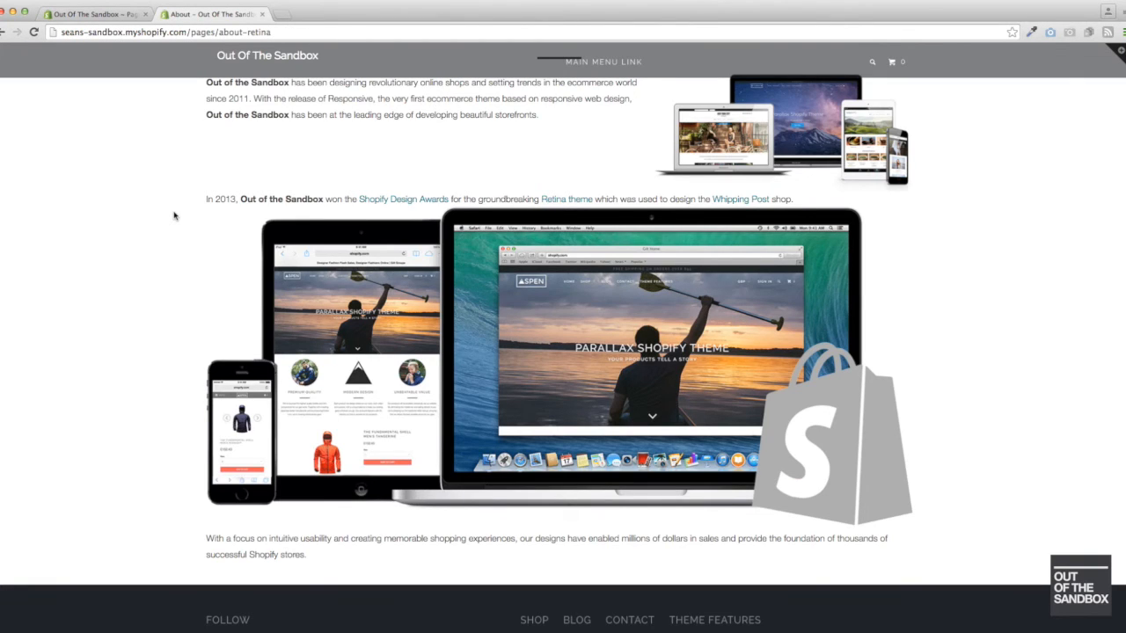
pyautogui.press('super+r')
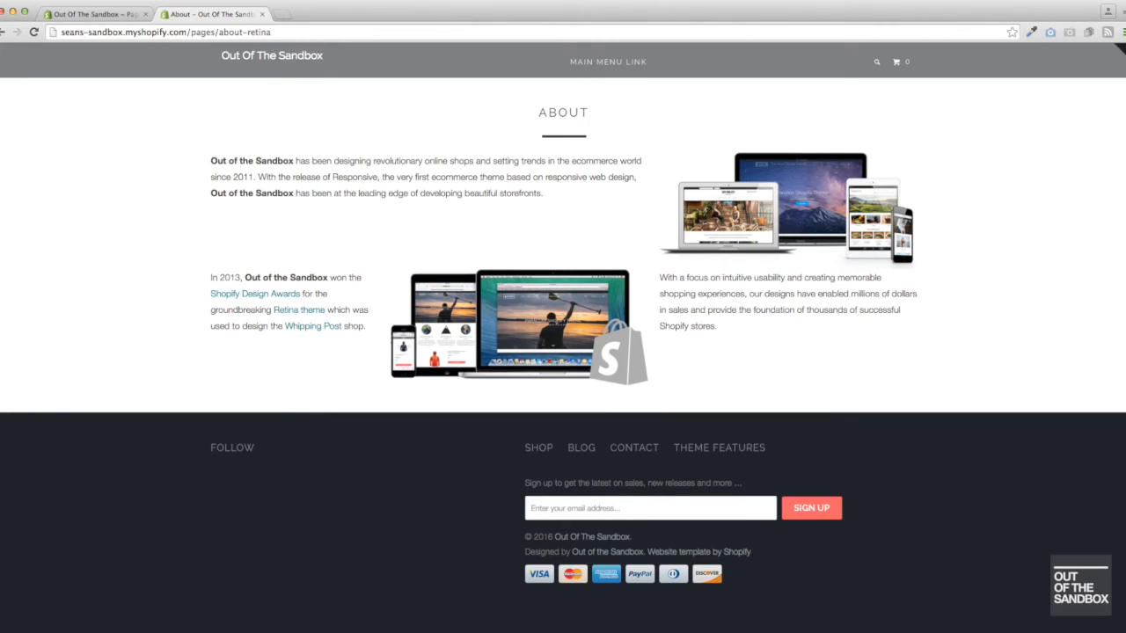
# - Check the live About page's column layout at narrower browser window widths, then restore the full width
pyautogui.moveTo(1, 110); pyautogui.dragTo(589, 112)
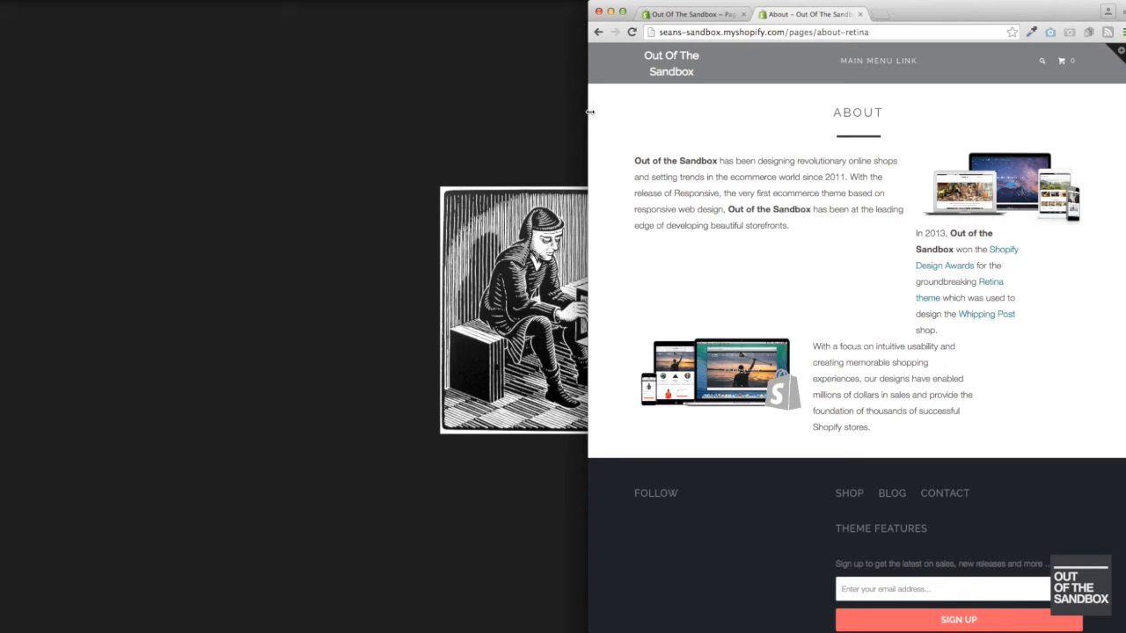
pyautogui.moveTo(590, 111); pyautogui.dragTo(759, 131)
pyautogui.scroll(-4, 873, 188)
pyautogui.scroll(4, 873, 188)
pyautogui.moveTo(757, 183); pyautogui.dragTo(3, 176)
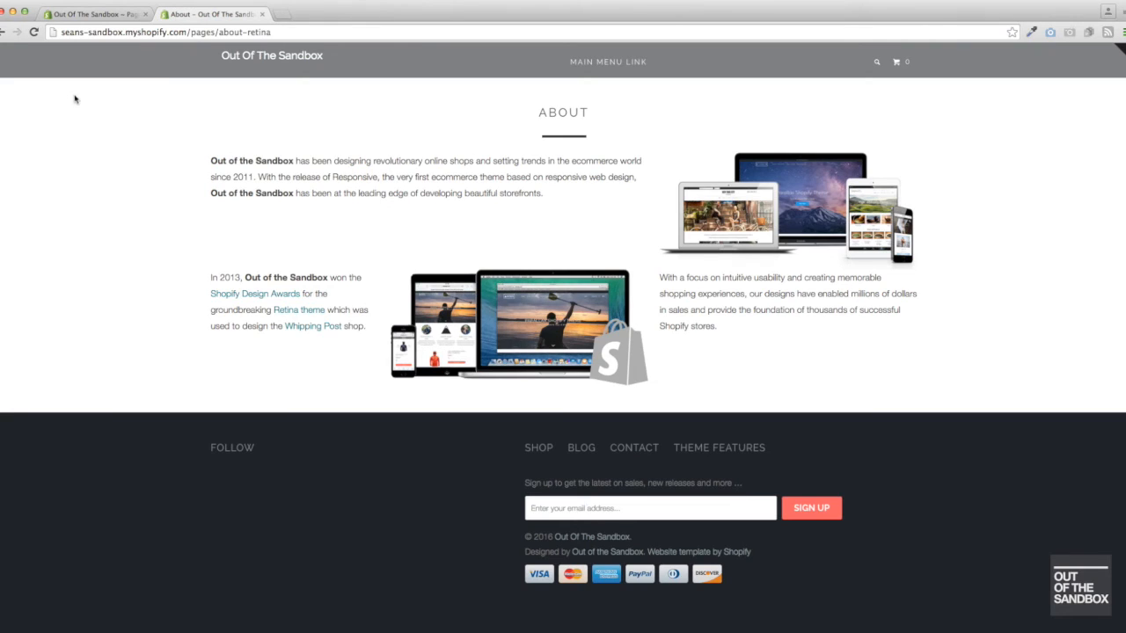
# - Reopen the About page's HTML in the admin and insert blank lines between the first image's div and the "four columns alpha" div
pyautogui.click(103, 15)
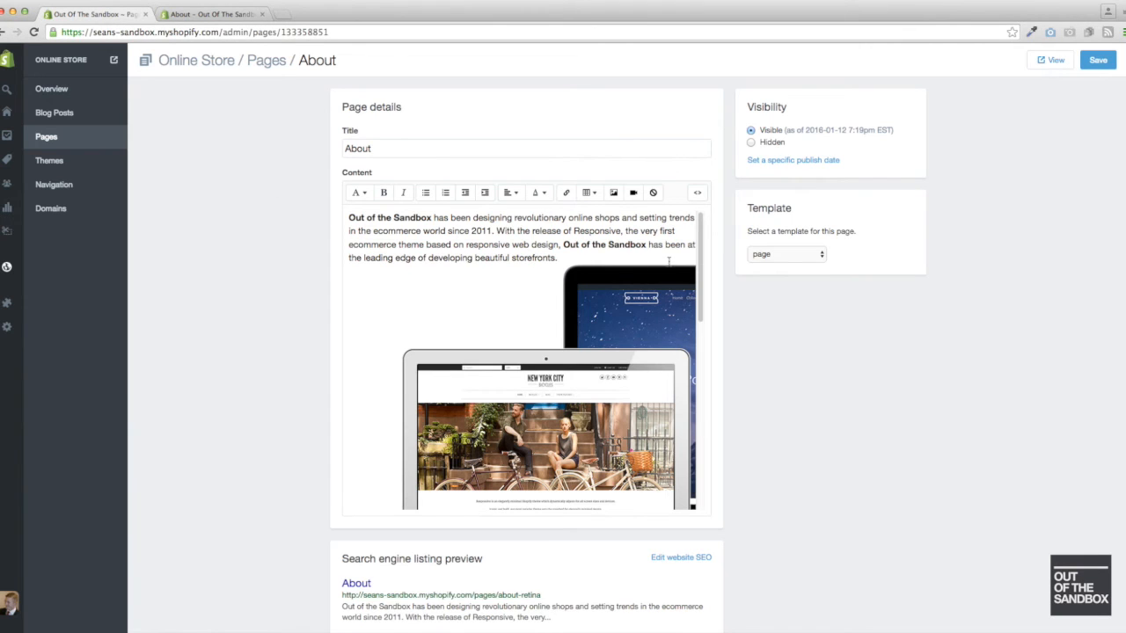
pyautogui.click(697, 194)
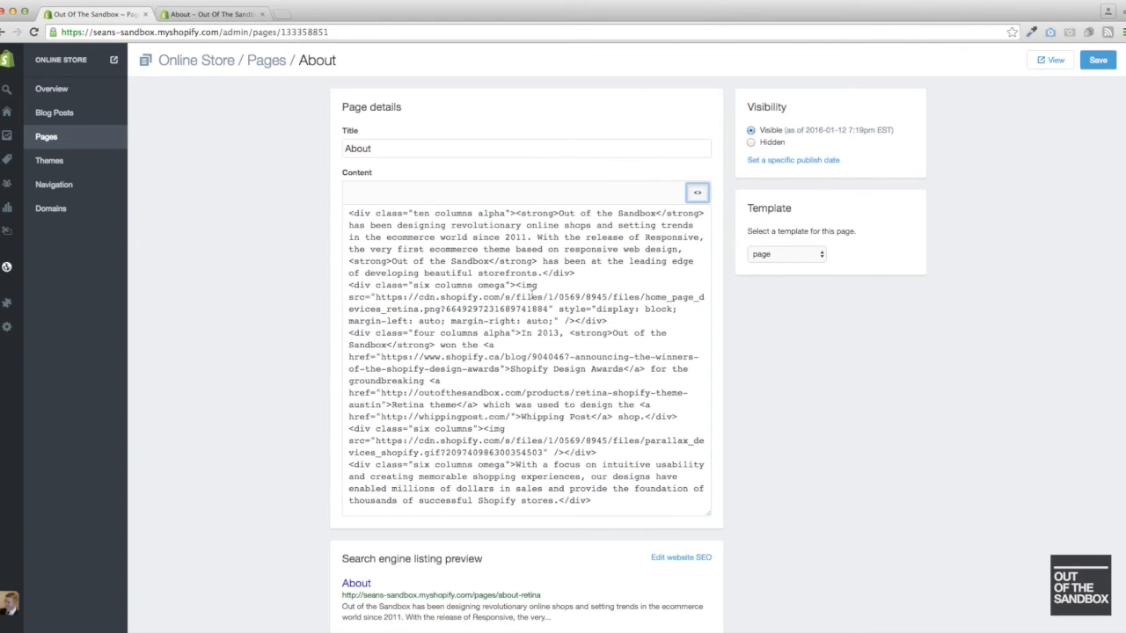
pyautogui.click(630, 320)
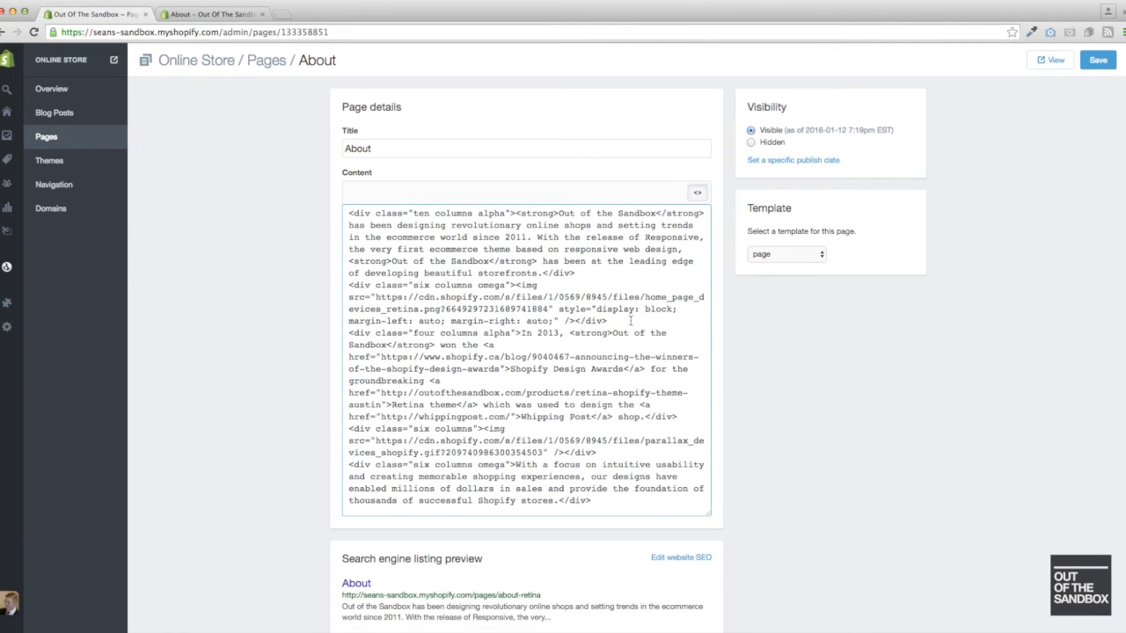
pyautogui.press('Return')
pyautogui.press('Return')
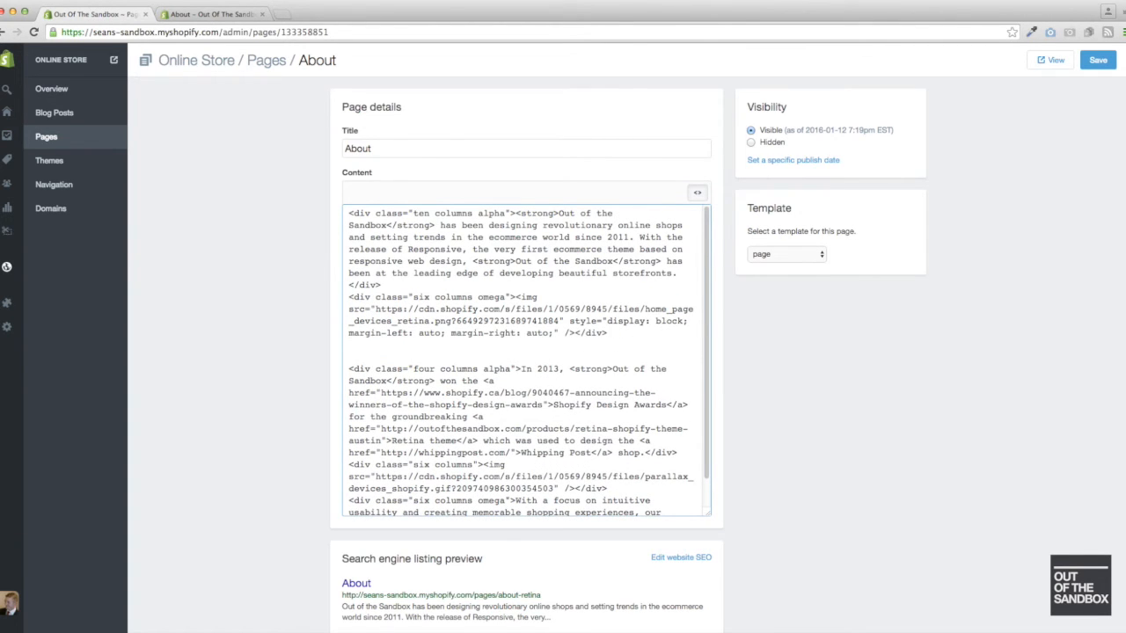
# - Wrap the "ten columns alpha" text div and the first image's div in <div class="row"> and a closing </div>
pyautogui.click(349, 213)
pyautogui.press('Return')
pyautogui.press('Up')
pyautogui.write('<div class="row">')
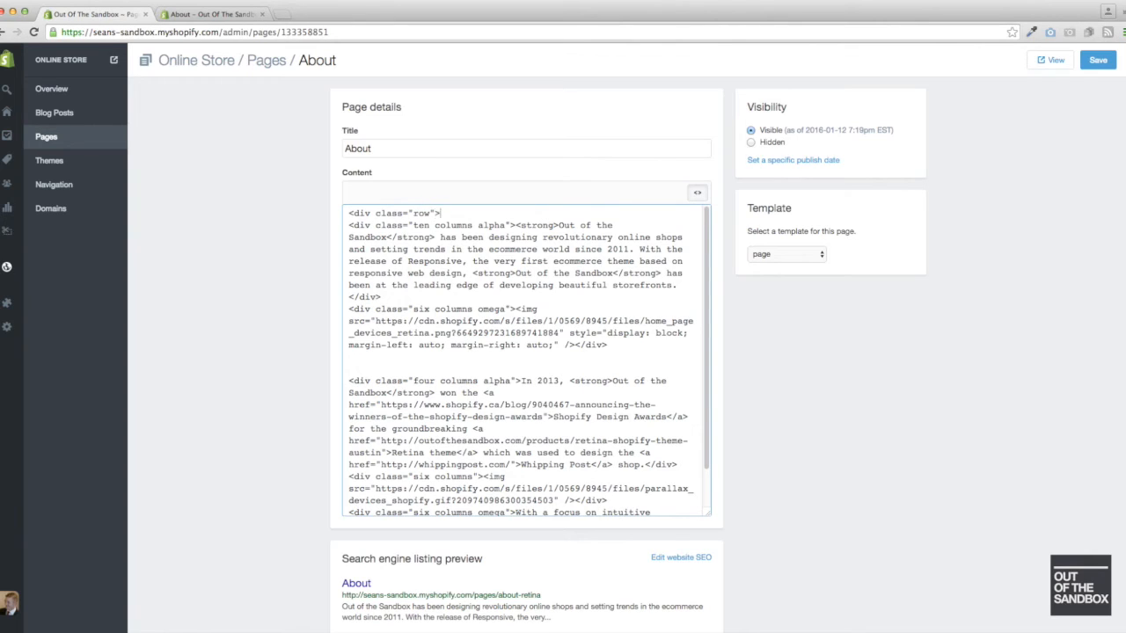
pyautogui.click(369, 355)
pyautogui.write('</div>')
# - Wrap the "In 2013" text, second image and closing paragraph divs in a second <div class="row"> and a closing </div>
pyautogui.click(368, 370)
pyautogui.press('Return')
pyautogui.write('div ')
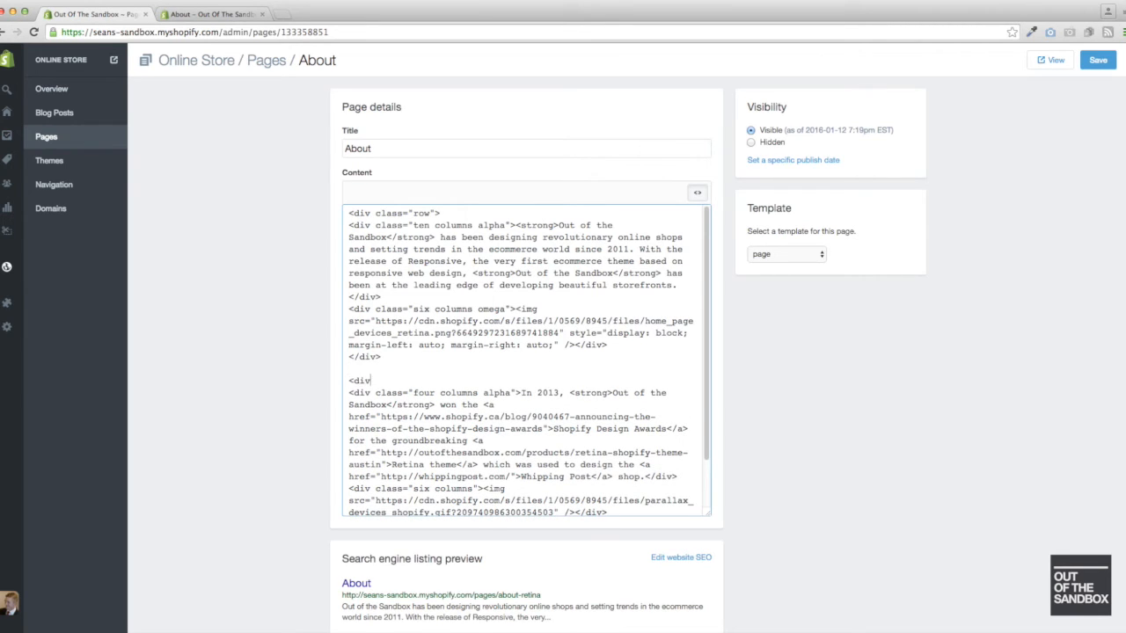
pyautogui.write('class="row">')
pyautogui.scroll(-3, 678, 459)
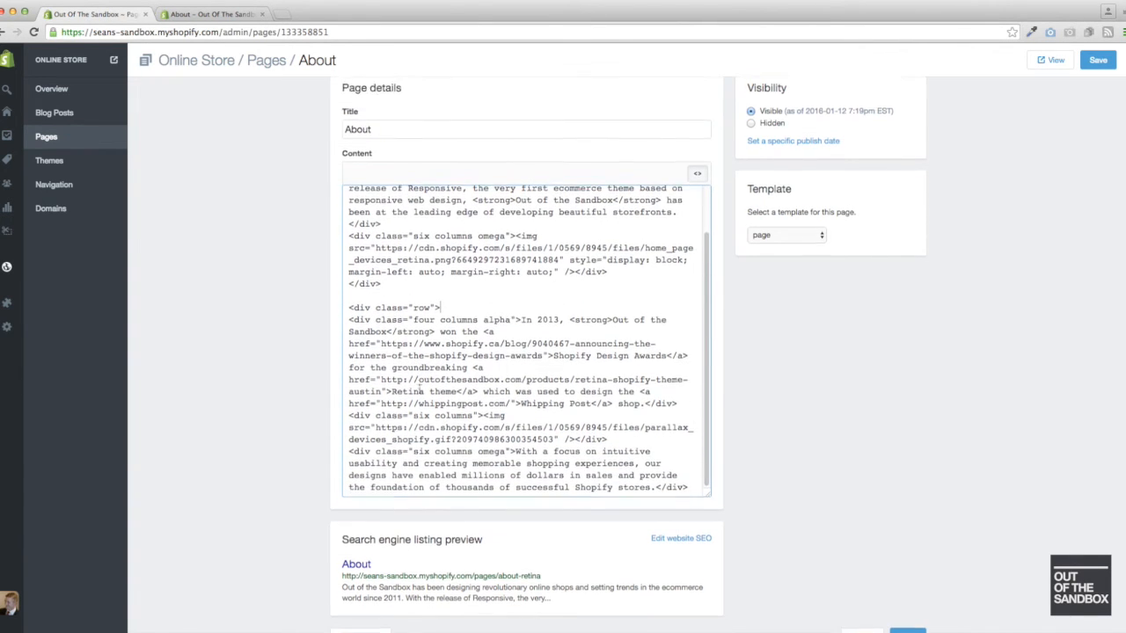
pyautogui.click(692, 461)
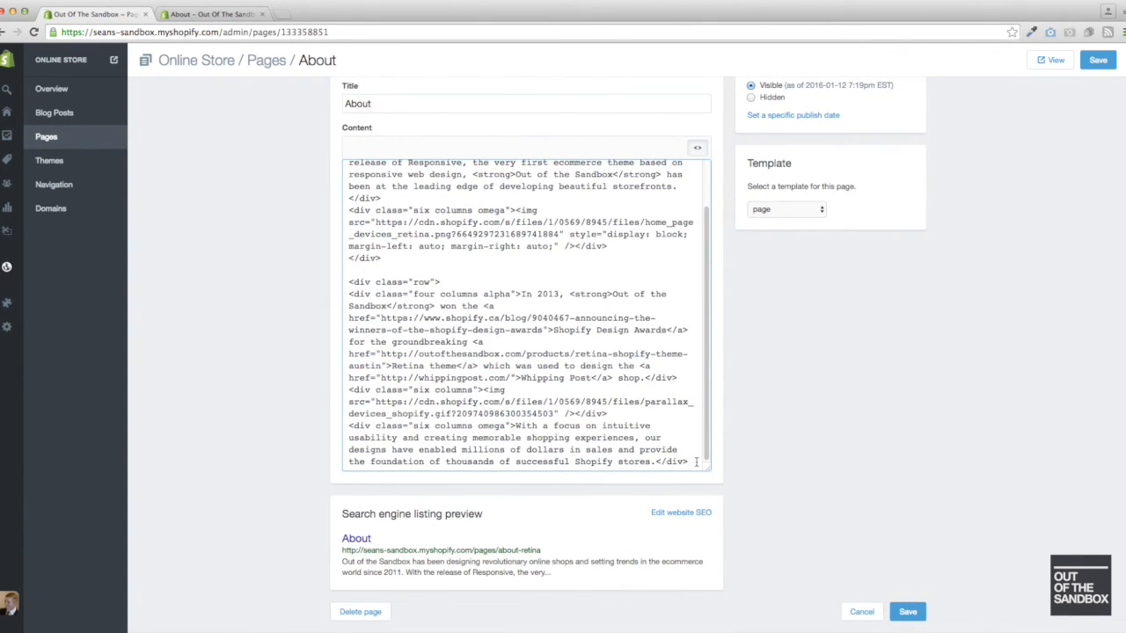
pyautogui.press('Return')
pyautogui.write('</div>')
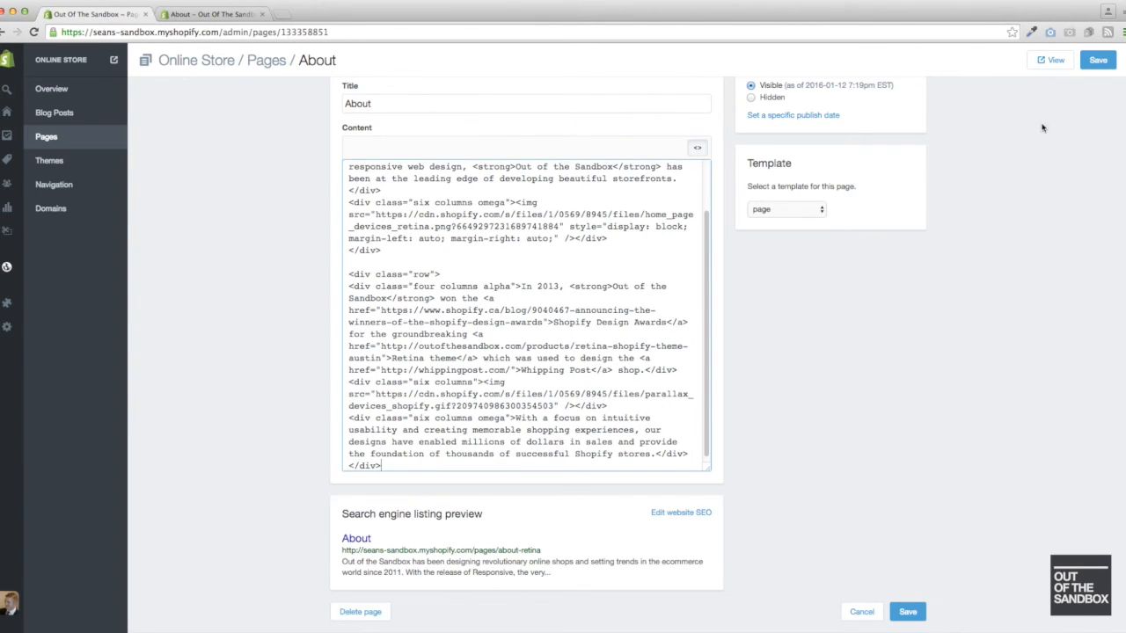
# - Save the About page, reload its live view, and check the row layout at a narrower browser width before restoring full width
pyautogui.click(1097, 60)
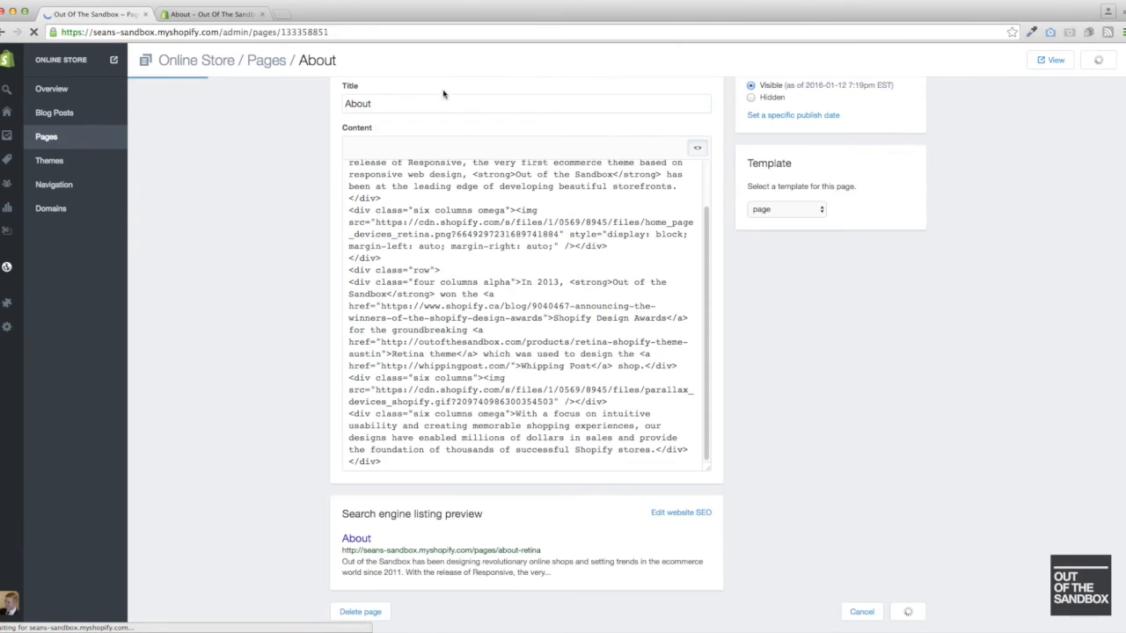
pyautogui.click(207, 15)
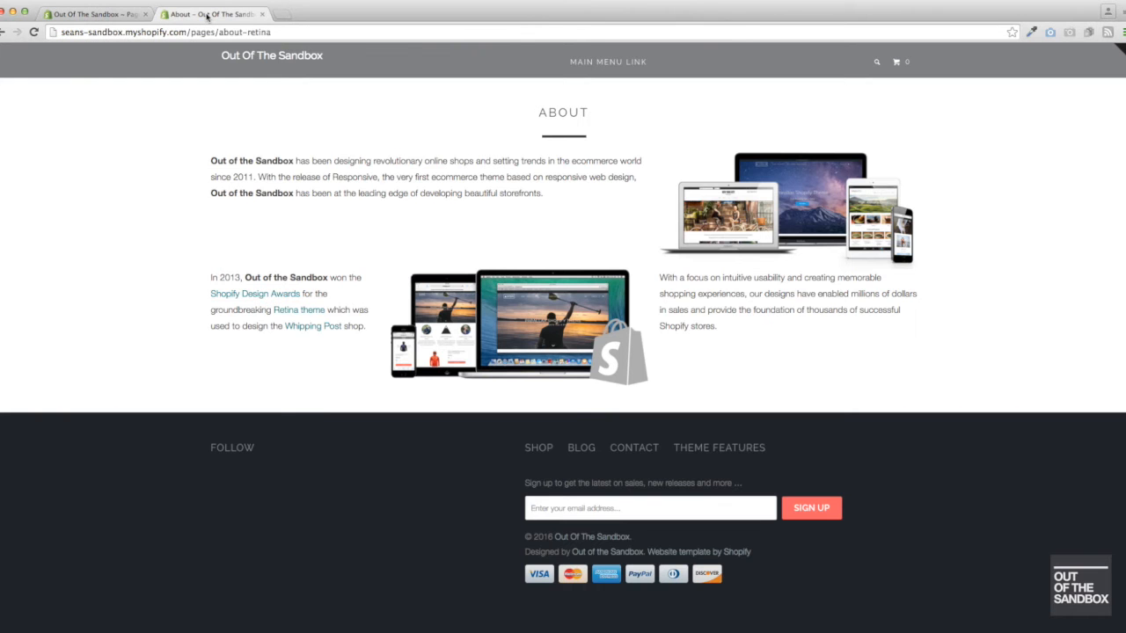
pyautogui.press('super+r')
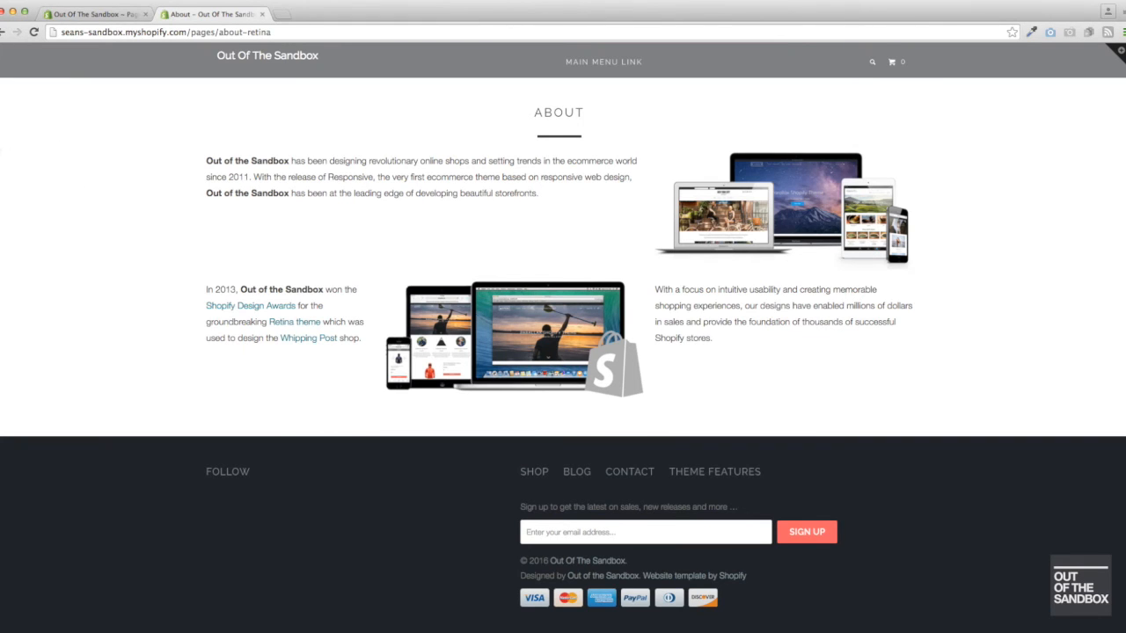
pyautogui.moveTo(6, 146); pyautogui.dragTo(678, 134)
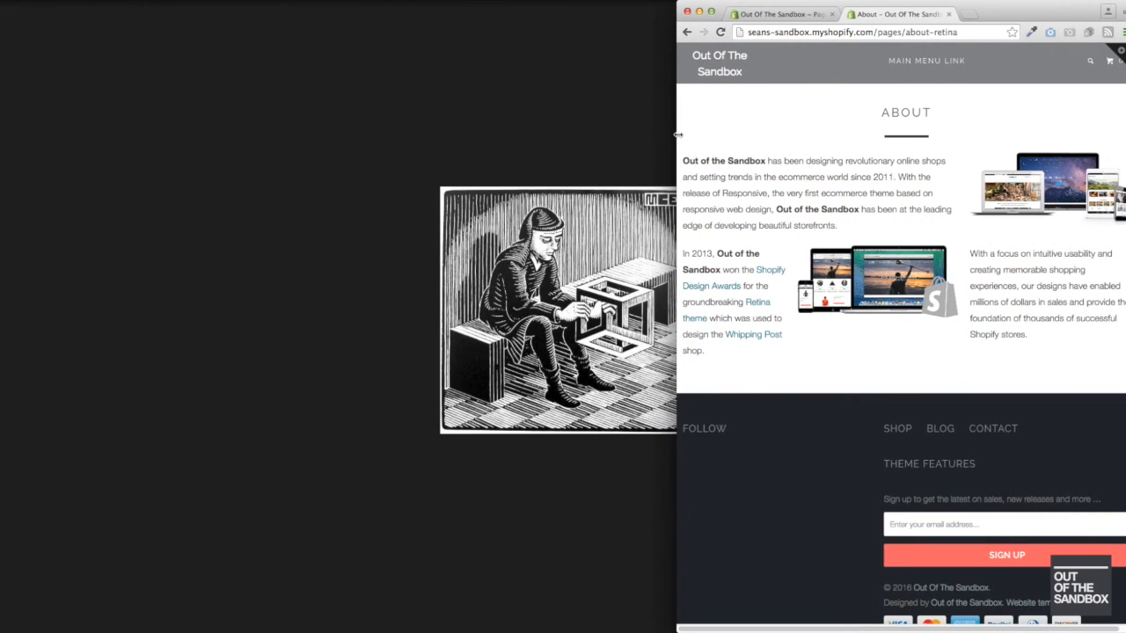
pyautogui.moveTo(678, 134); pyautogui.dragTo(1, 132)
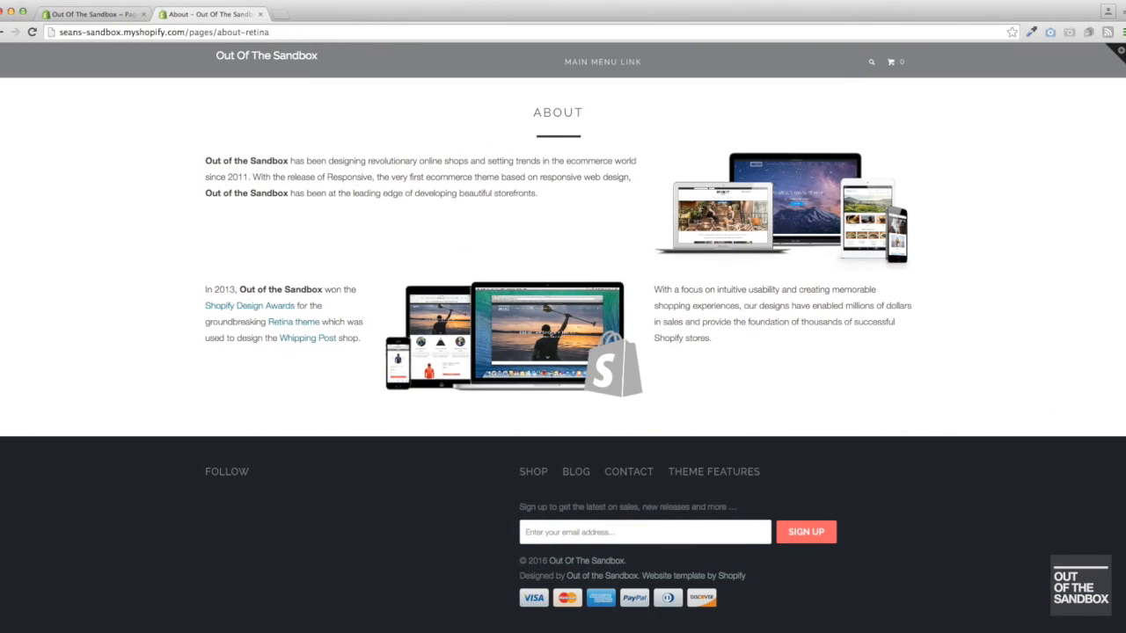
# - Reopen the About page's HTML in the admin and add a line break between the two row divs
pyautogui.click(93, 16)
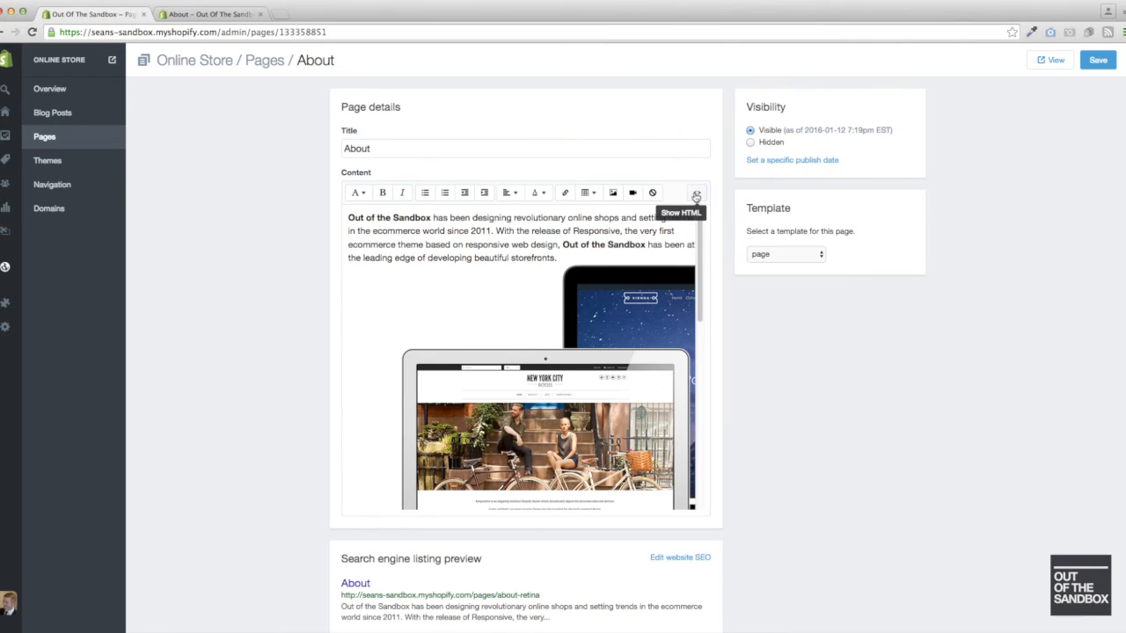
pyautogui.click(696, 196)
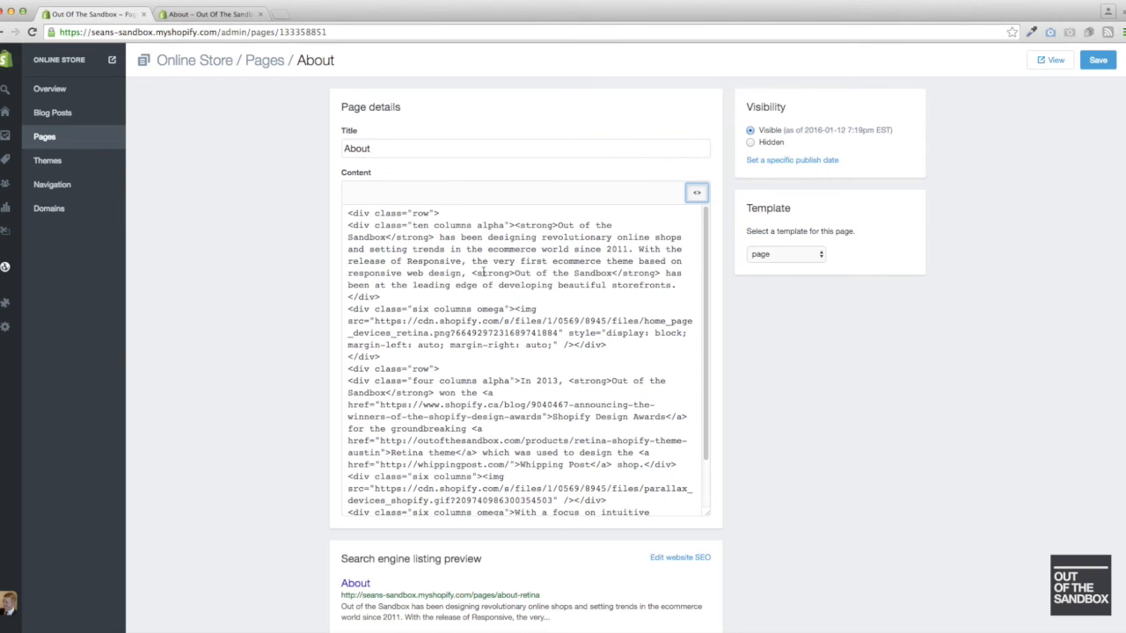
pyautogui.click(391, 357)
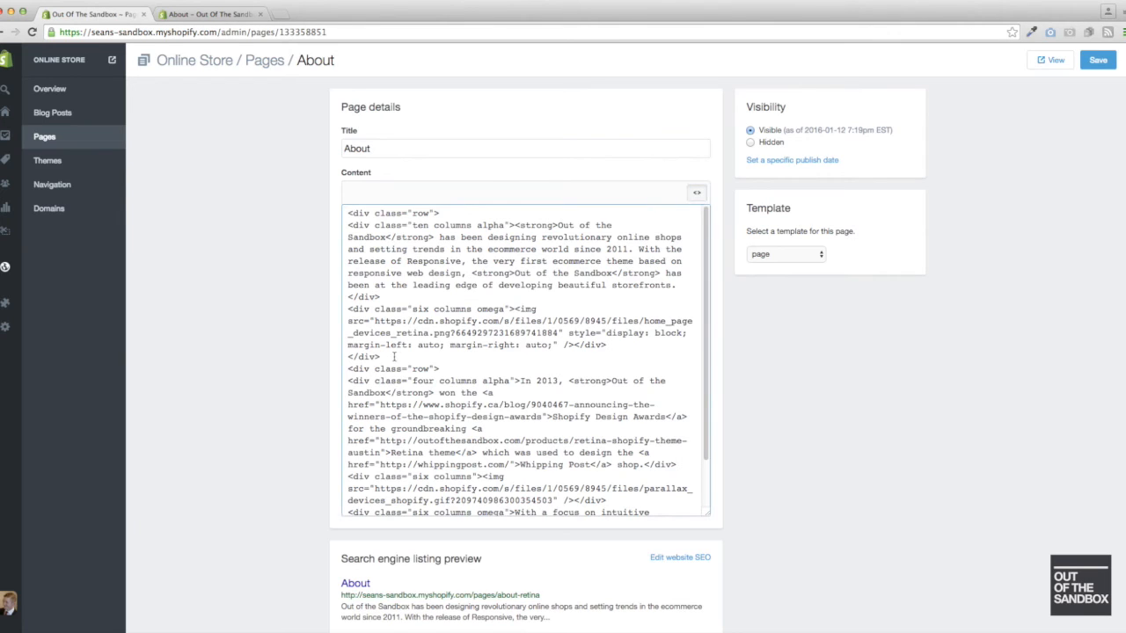
pyautogui.press('Return')
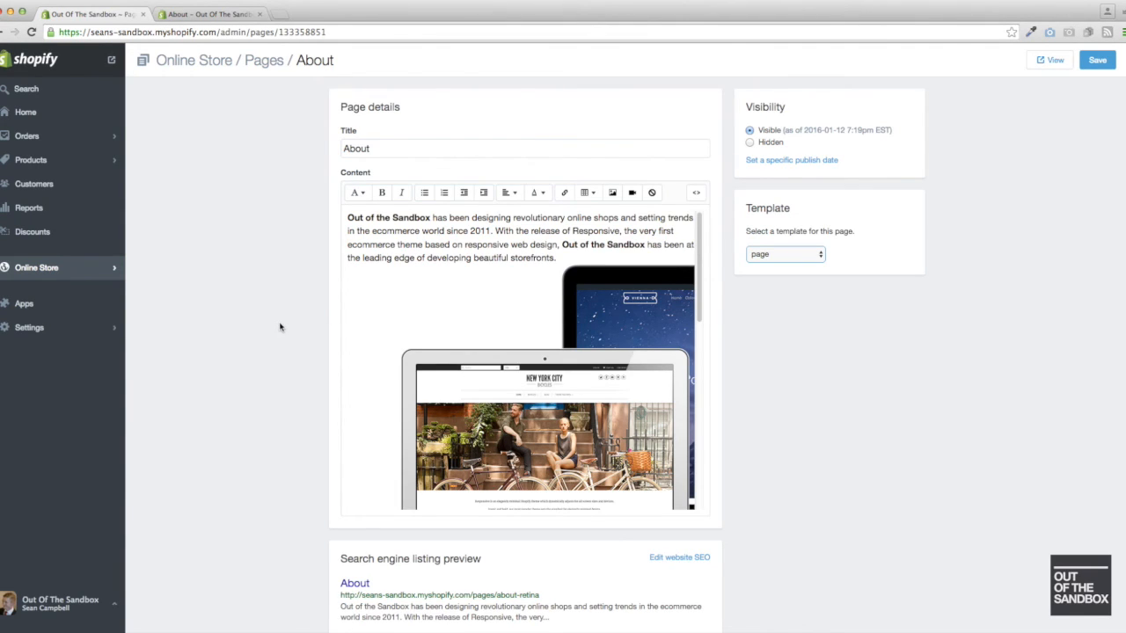
# - Set the About page's template to page.no-title, save it, and reload the live page
pyautogui.click(813, 256)
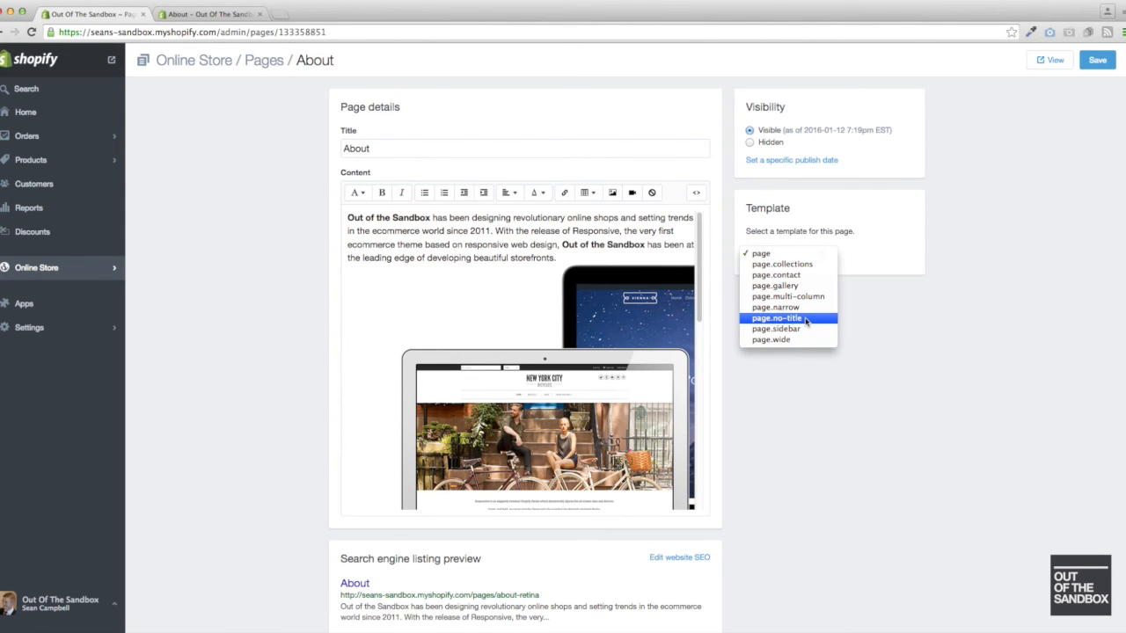
pyautogui.click(805, 318)
pyautogui.click(1090, 61)
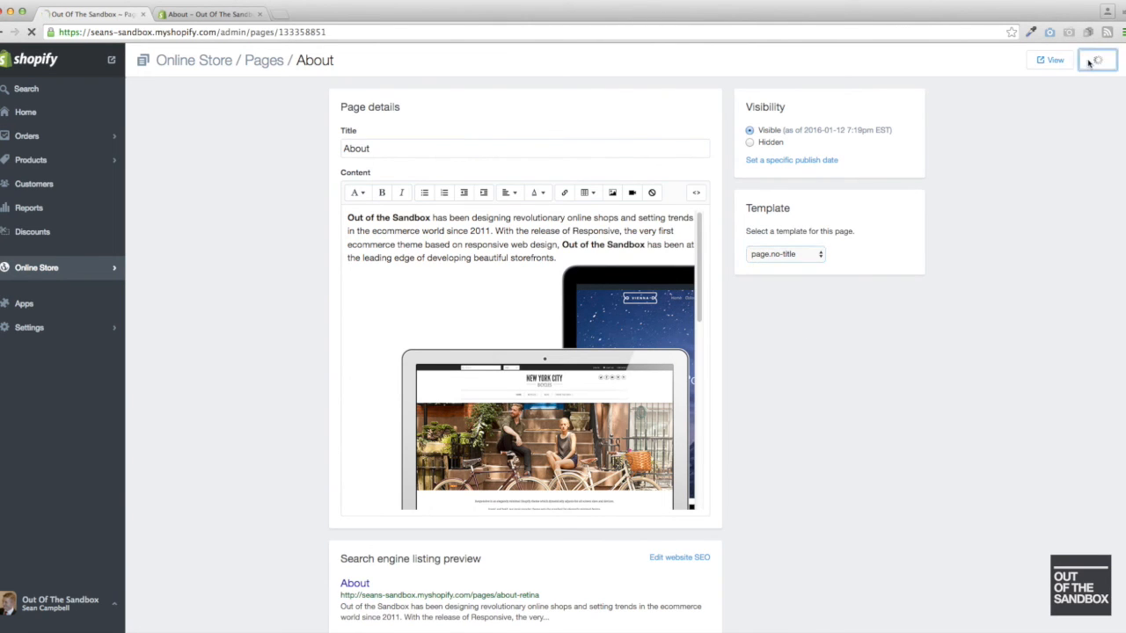
pyautogui.click(190, 14)
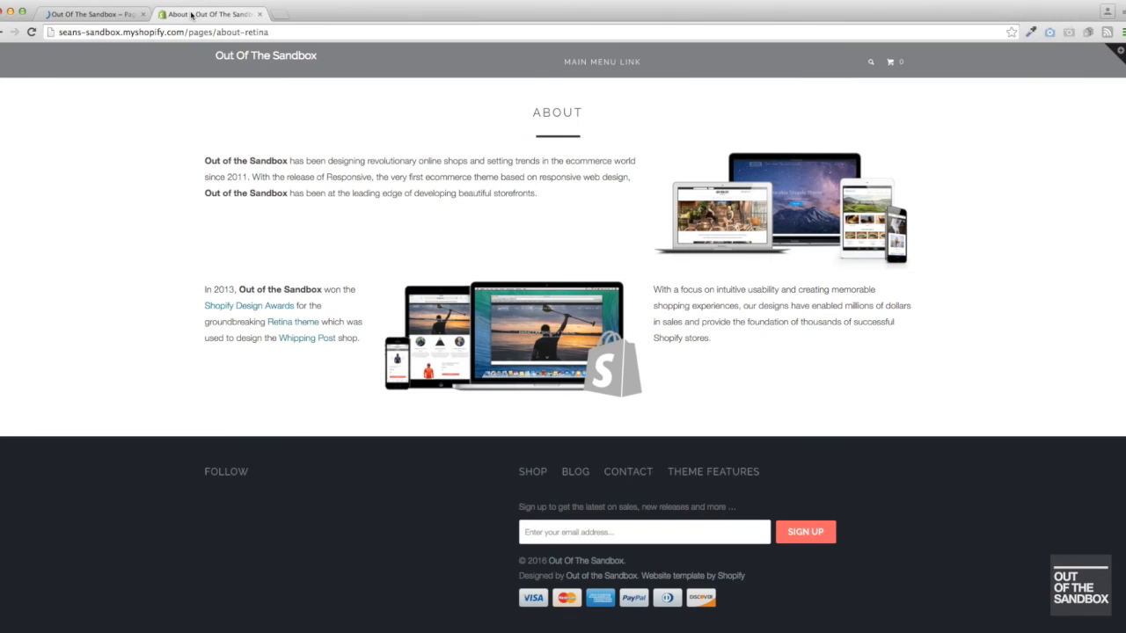
pyautogui.press('super+r')
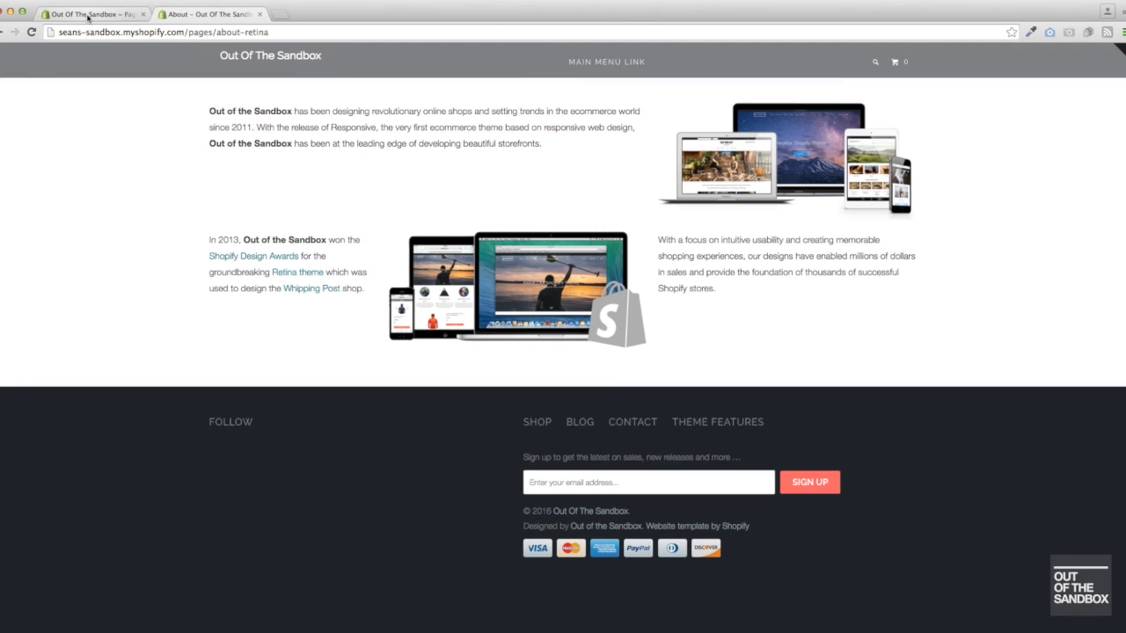
# - Choose the page.sidebar template for the About page in the admin and review the column classes in its HTML
pyautogui.click(88, 15)
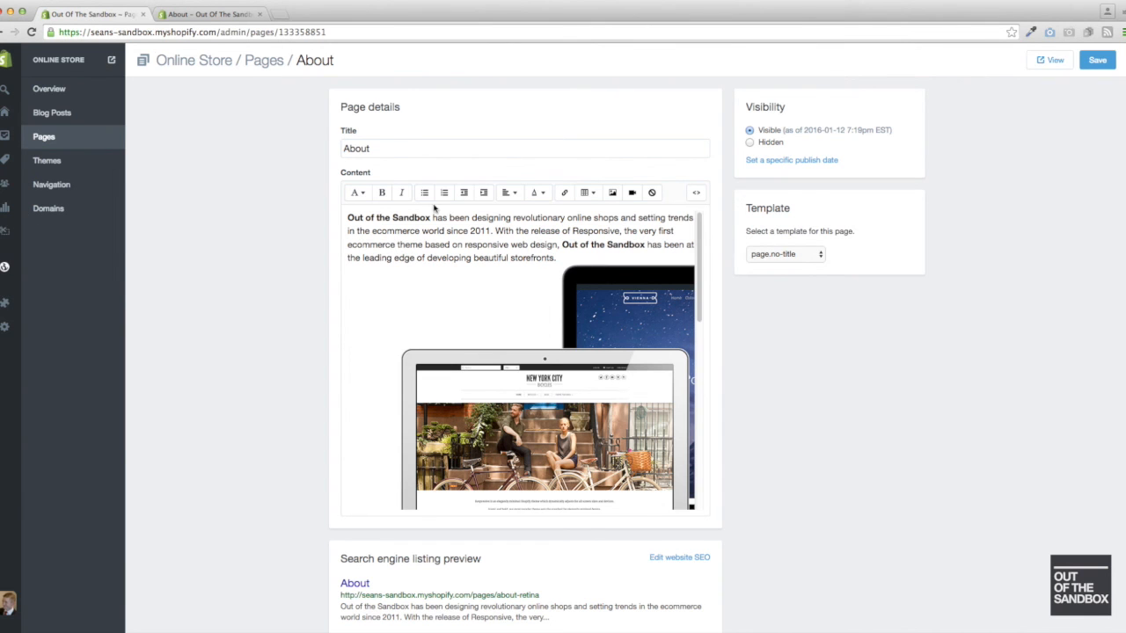
pyautogui.click(794, 281)
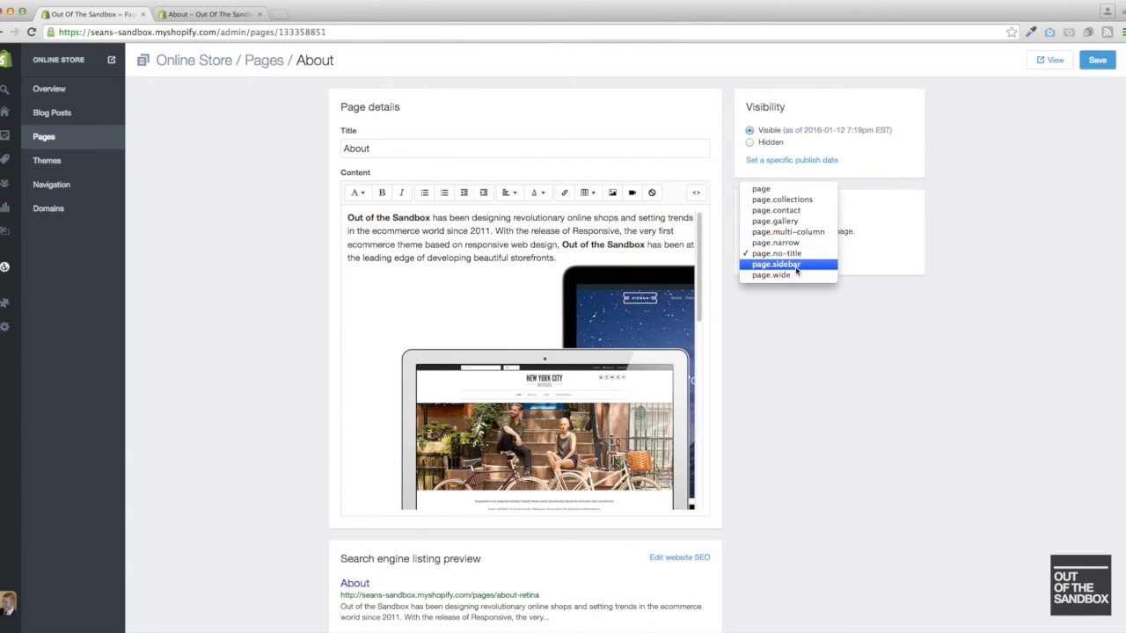
pyautogui.click(796, 266)
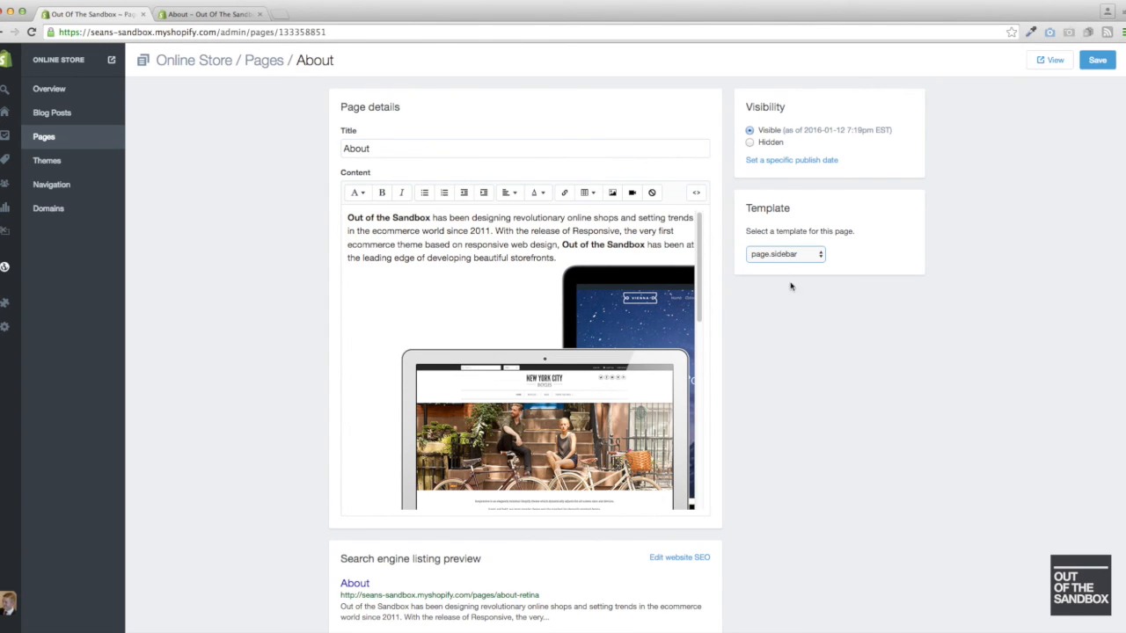
pyautogui.click(696, 192)
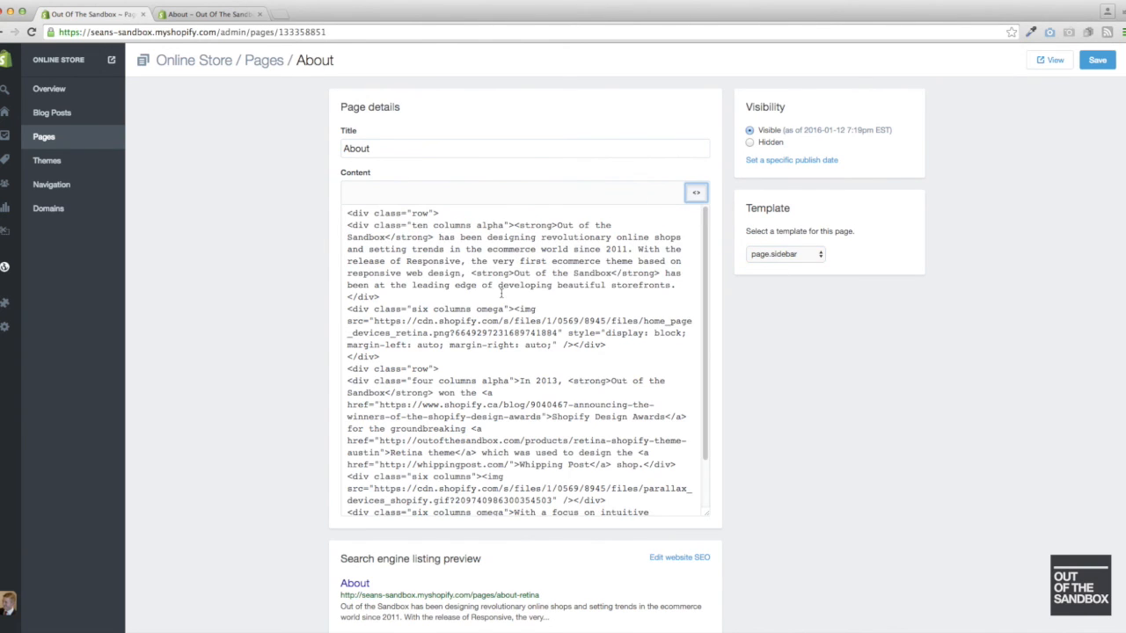
pyautogui.scroll(-5, 501, 294)
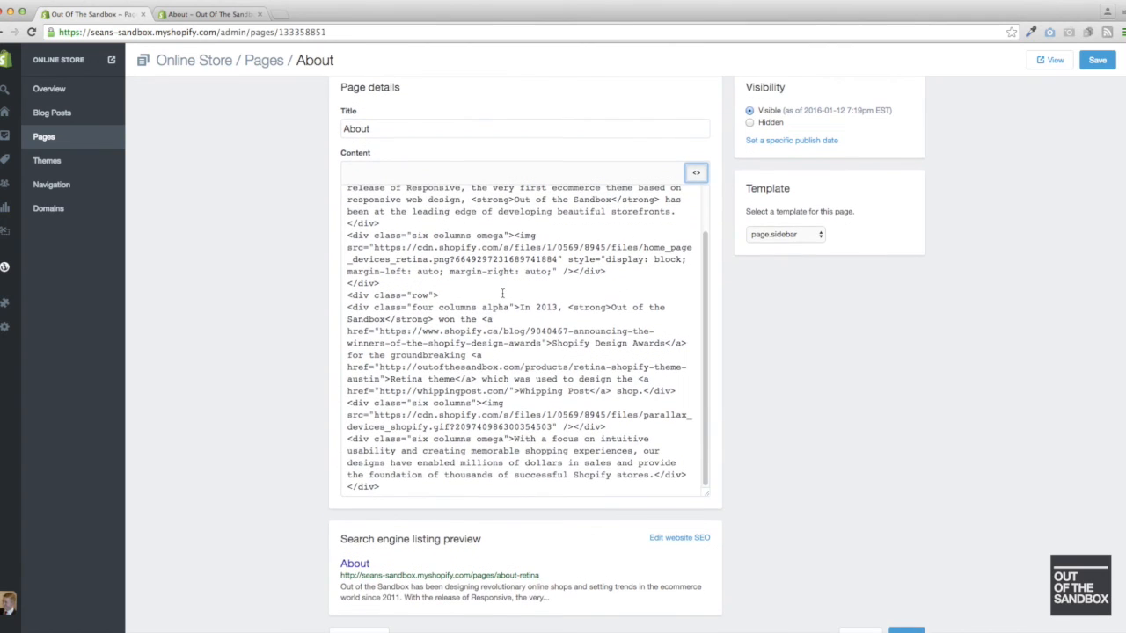
pyautogui.scroll(5, 507, 361)
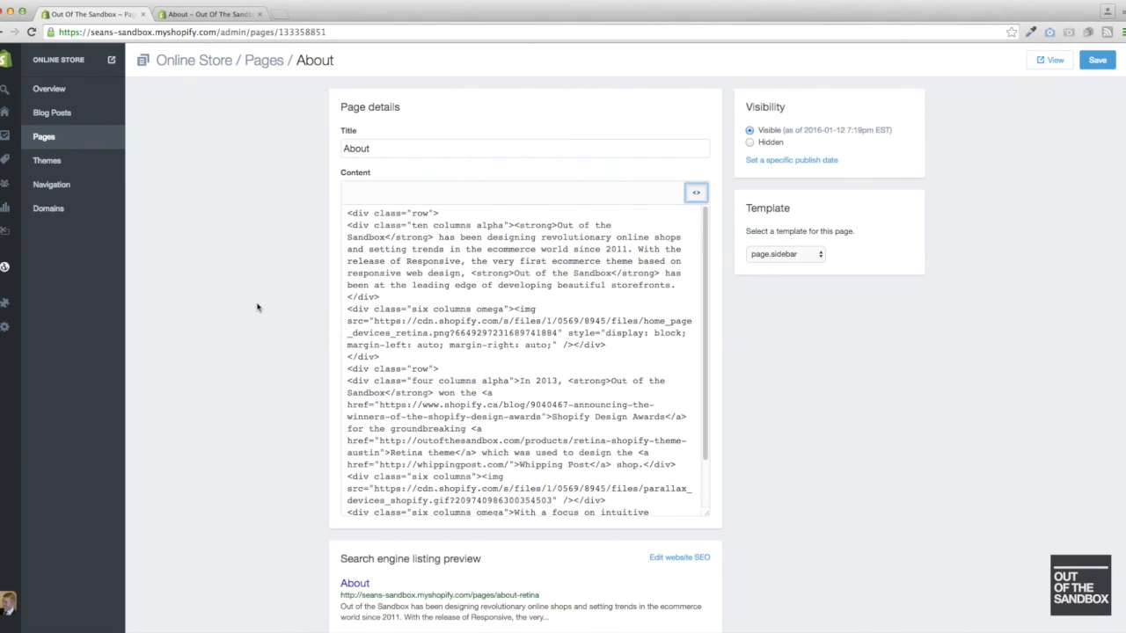
# - Open the "About - Columns" page from the store's page list
pyautogui.click(62, 140)
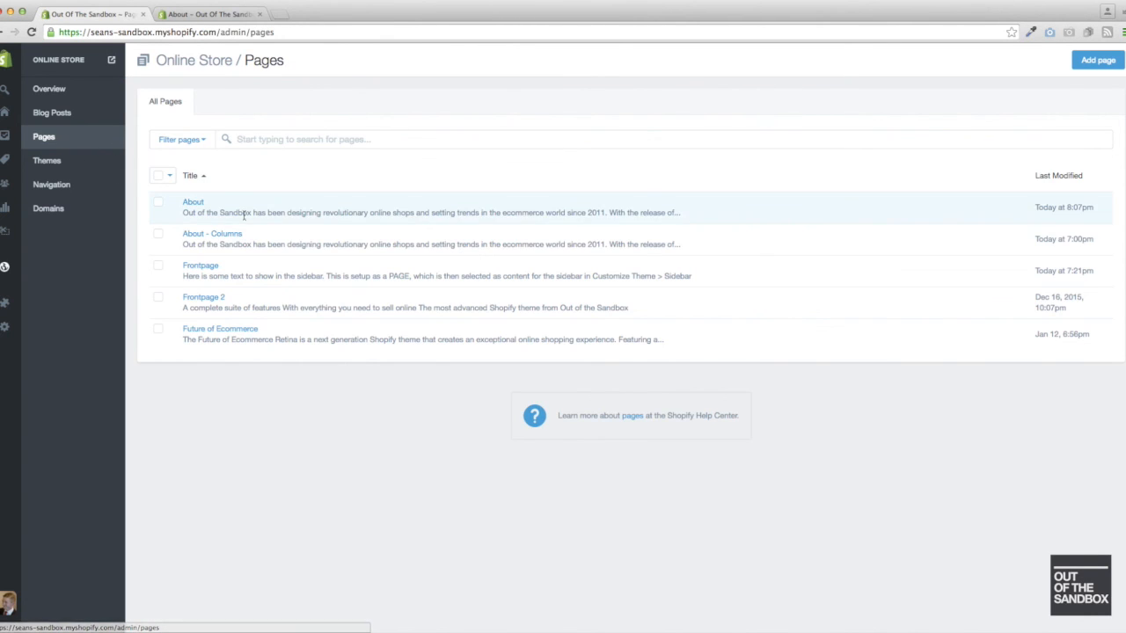
pyautogui.click(230, 235)
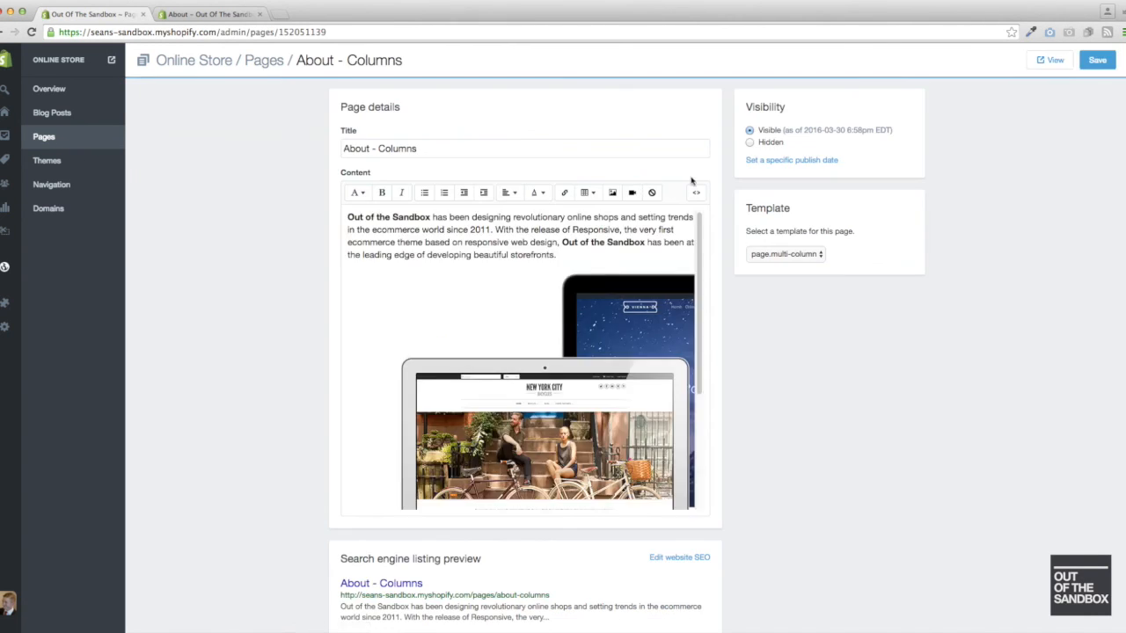
# - Check the page's HTML source, set its template to page.sidebar, save it, and view the live page
pyautogui.click(696, 195)
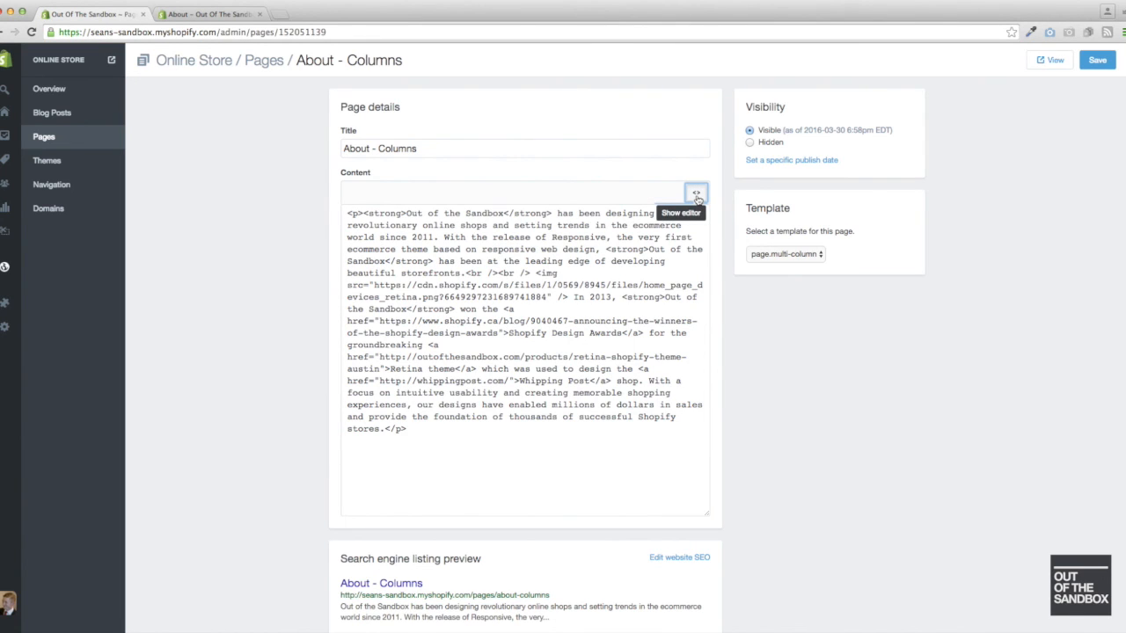
pyautogui.click(697, 195)
pyautogui.click(782, 254)
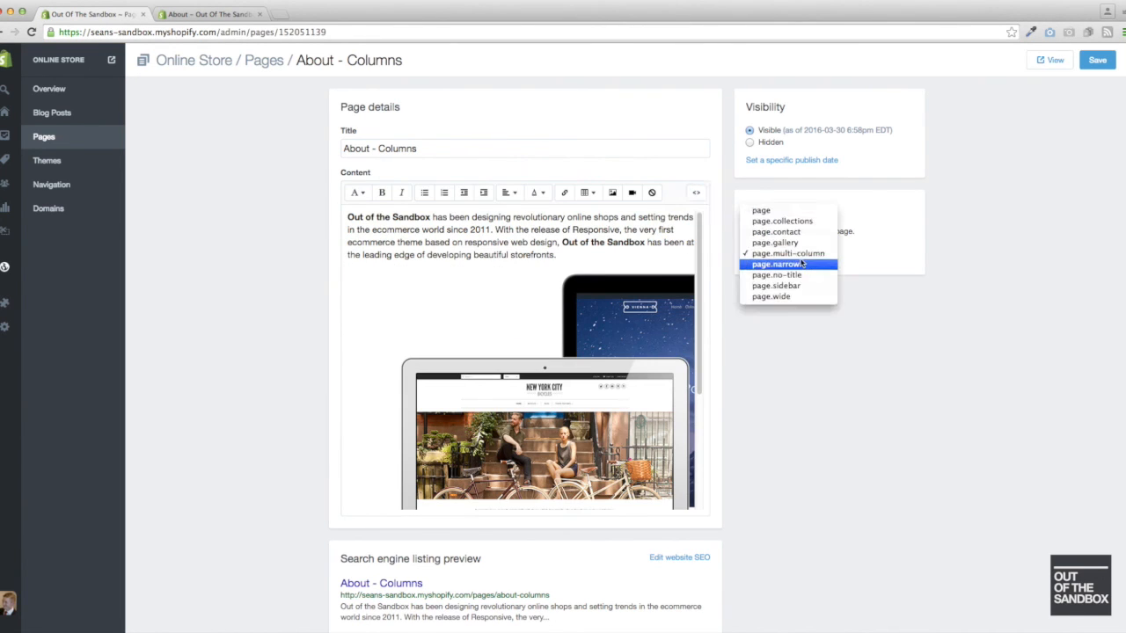
pyautogui.click(796, 287)
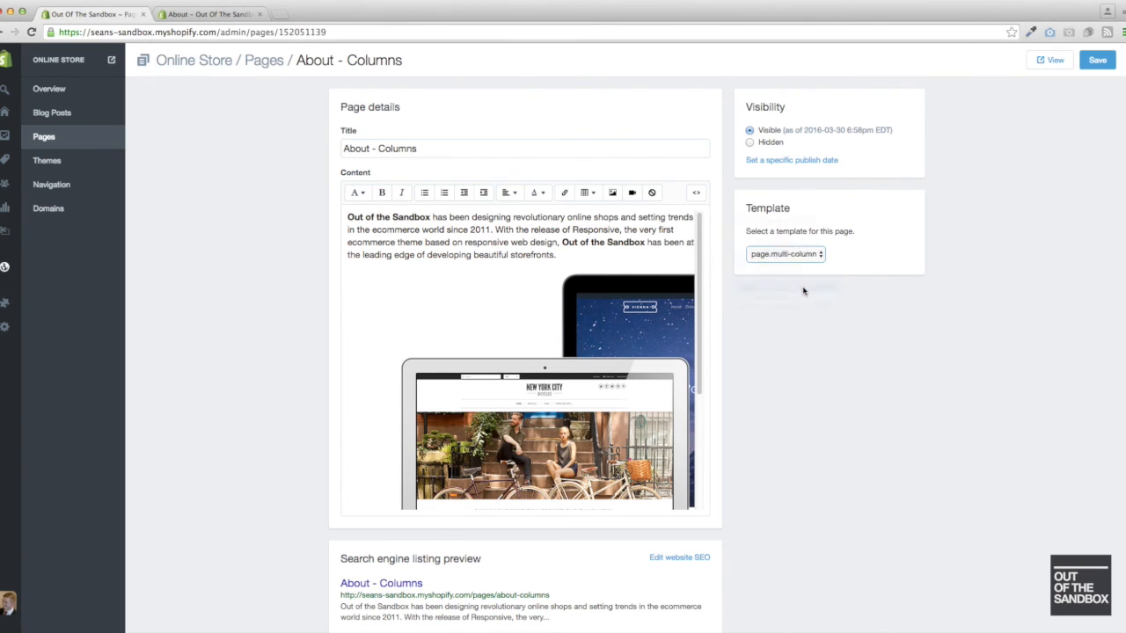
pyautogui.click(1049, 62)
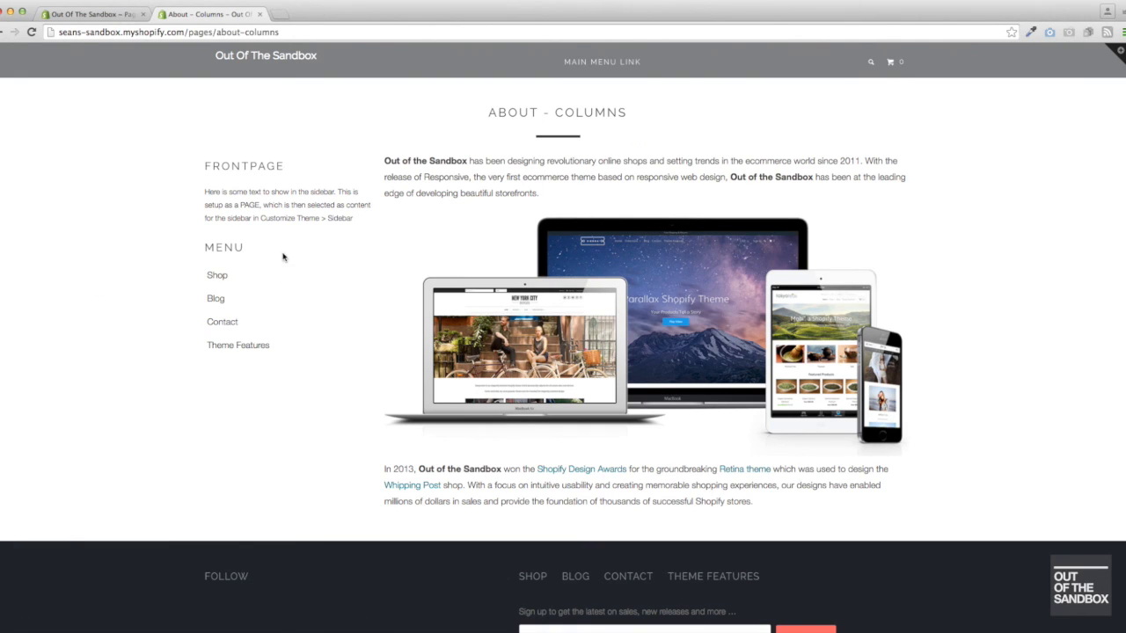
# - Return to the store admin and open the Sidebar settings in the Parallax-2-4 theme's customizer
pyautogui.click(102, 18)
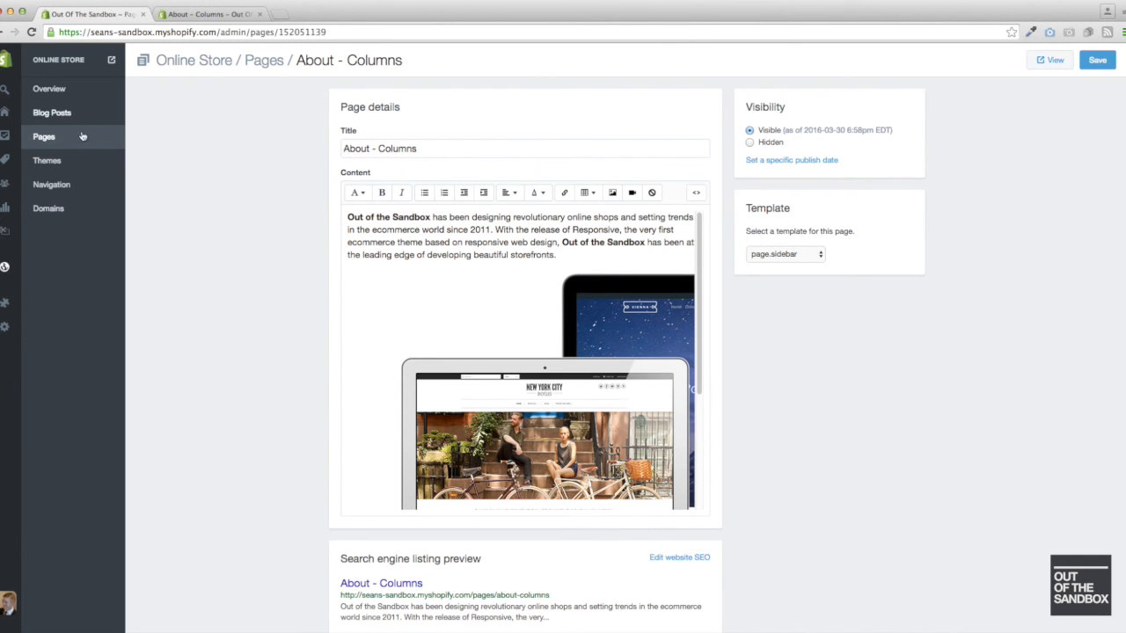
pyautogui.click(52, 164)
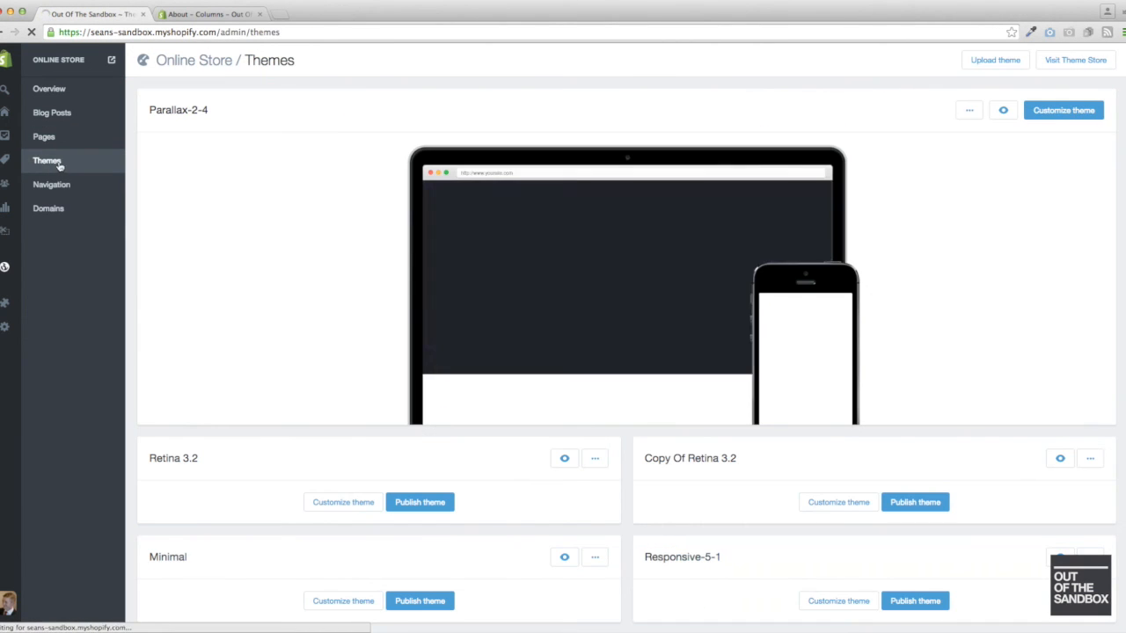
pyautogui.click(1061, 117)
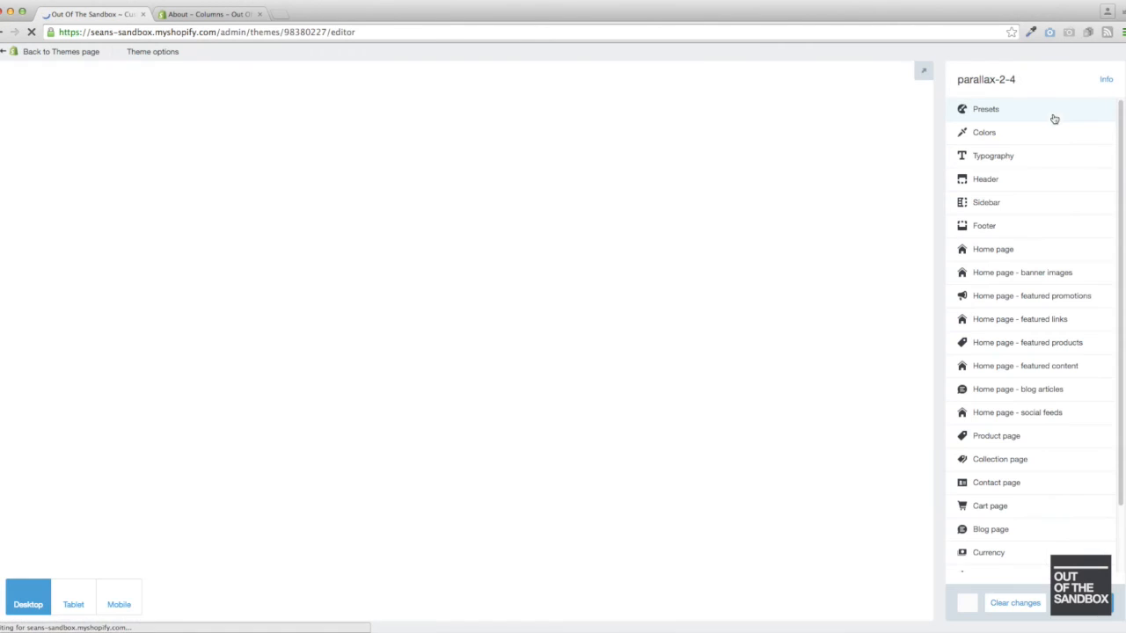
pyautogui.click(987, 202)
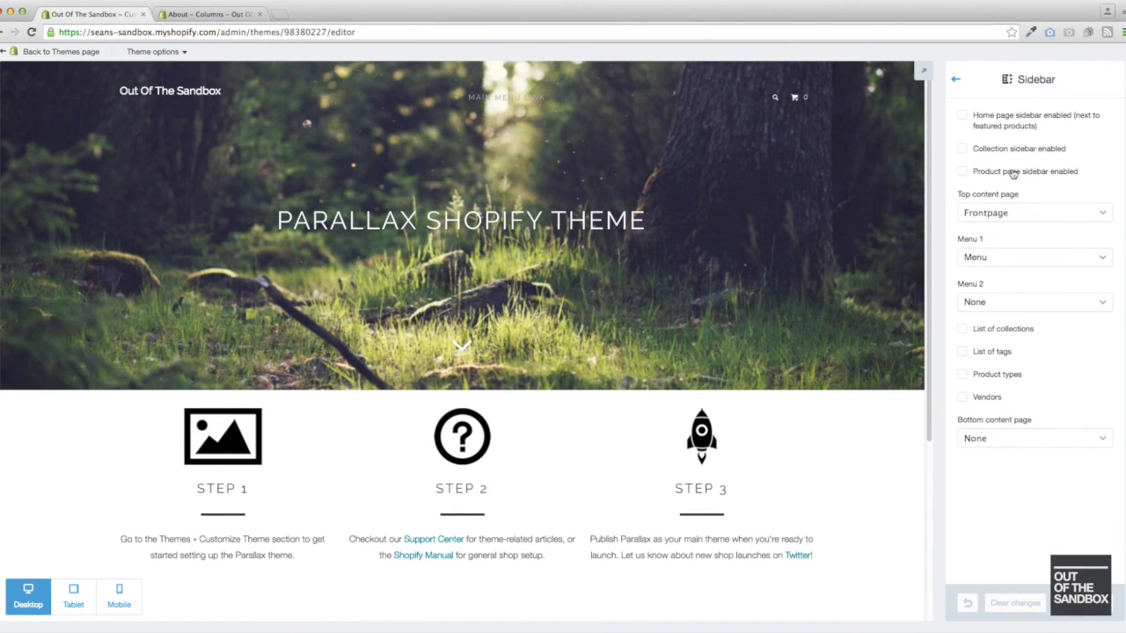
# - Review the available choices for the sidebar's top content page and Menu 1, and return to the live About - Columns page
pyautogui.click(1041, 214)
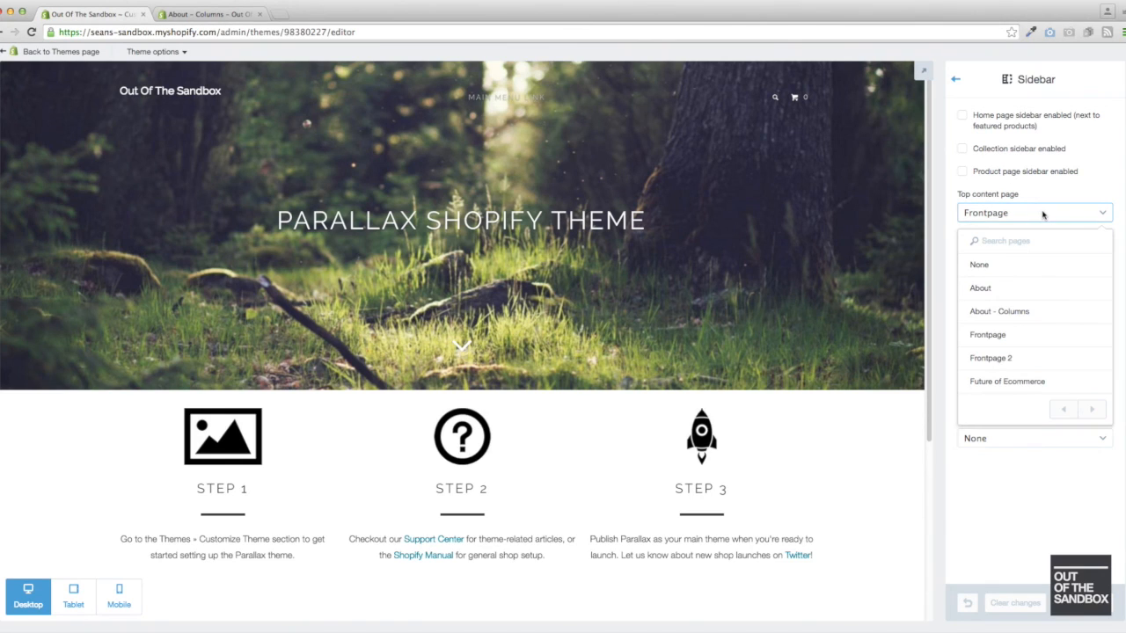
pyautogui.click(1093, 188)
pyautogui.click(1019, 262)
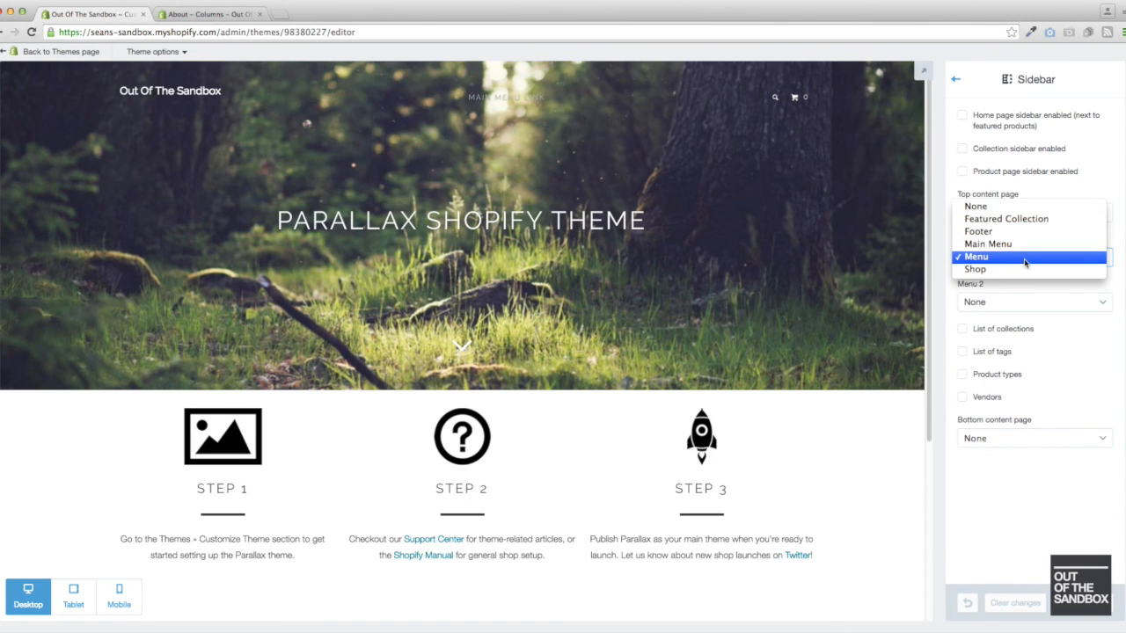
pyautogui.click(1094, 167)
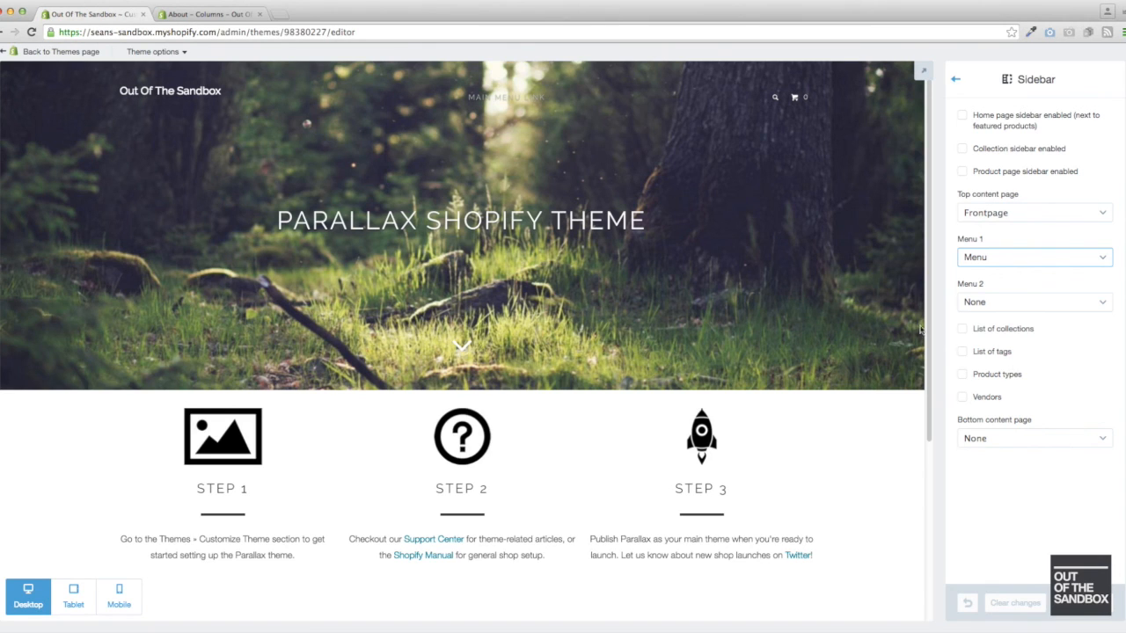
pyautogui.click(220, 16)
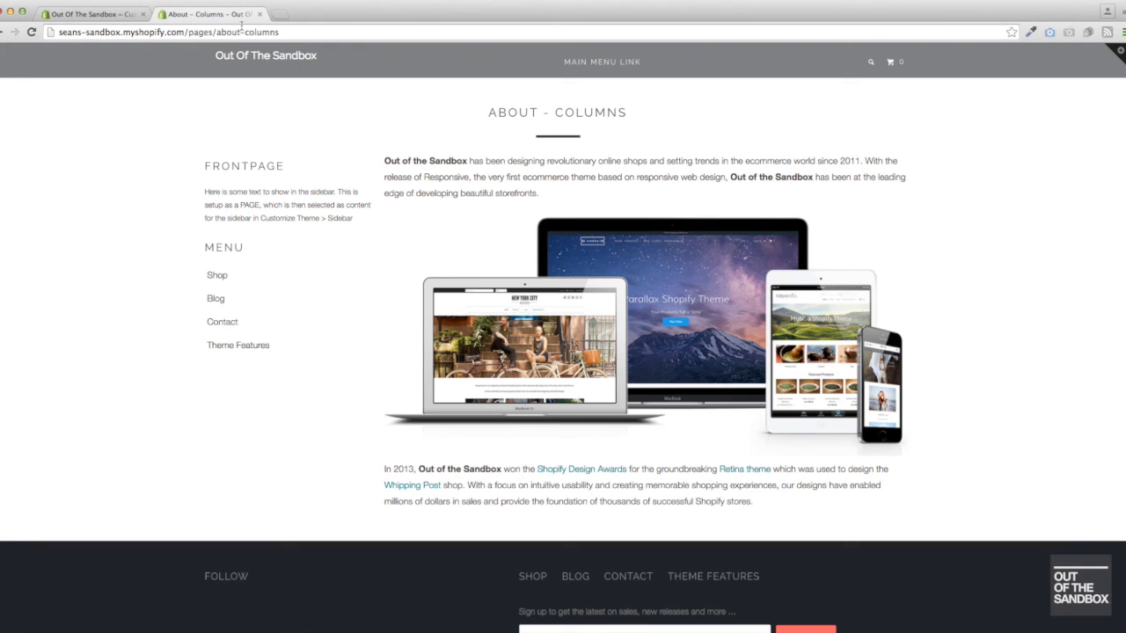